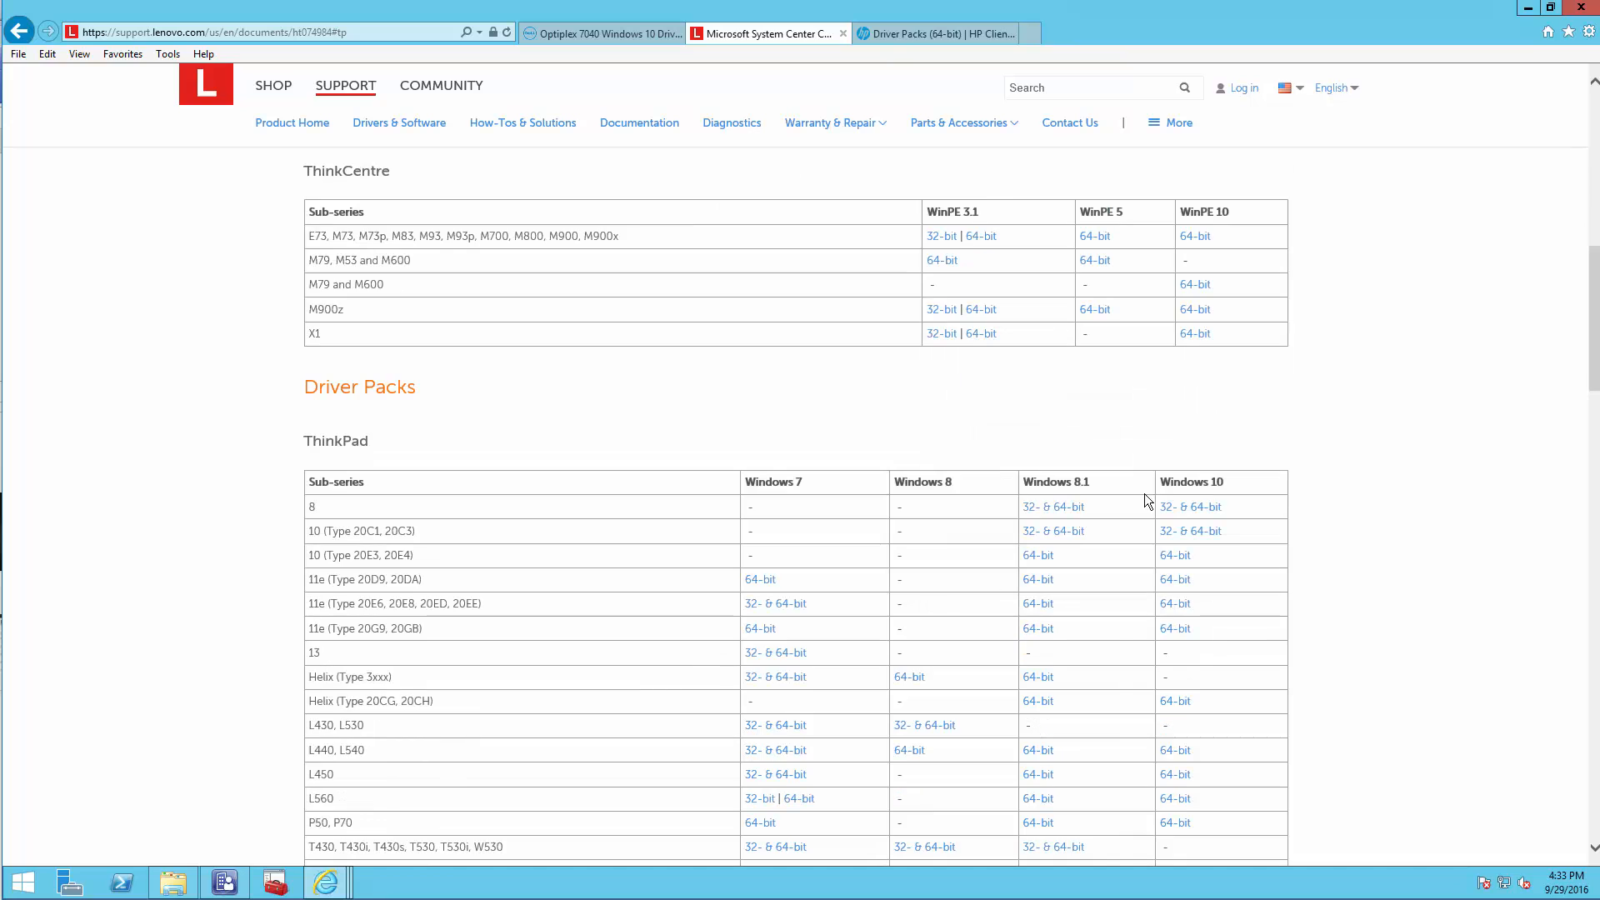
Open the Windows 10 64-bit driver pack for X1 Yoga (20FQ, 20FR) and choose to save its SCCM package to a specific location
scroll(1182, 666, down, 4)
scroll(1183, 681, down, 3)
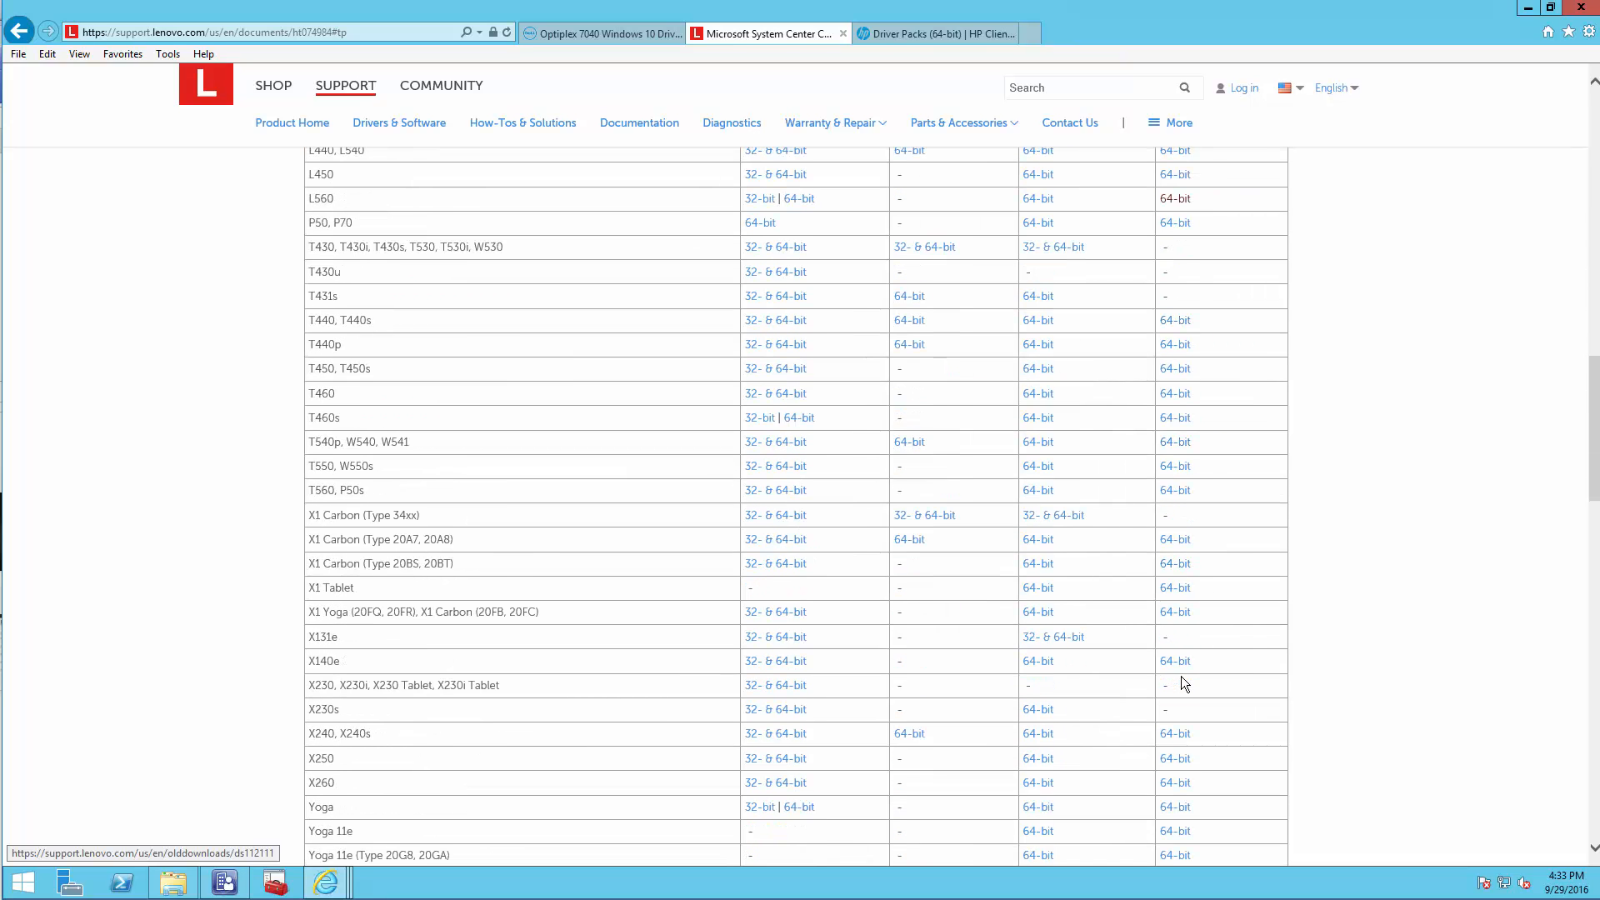
click(1180, 612)
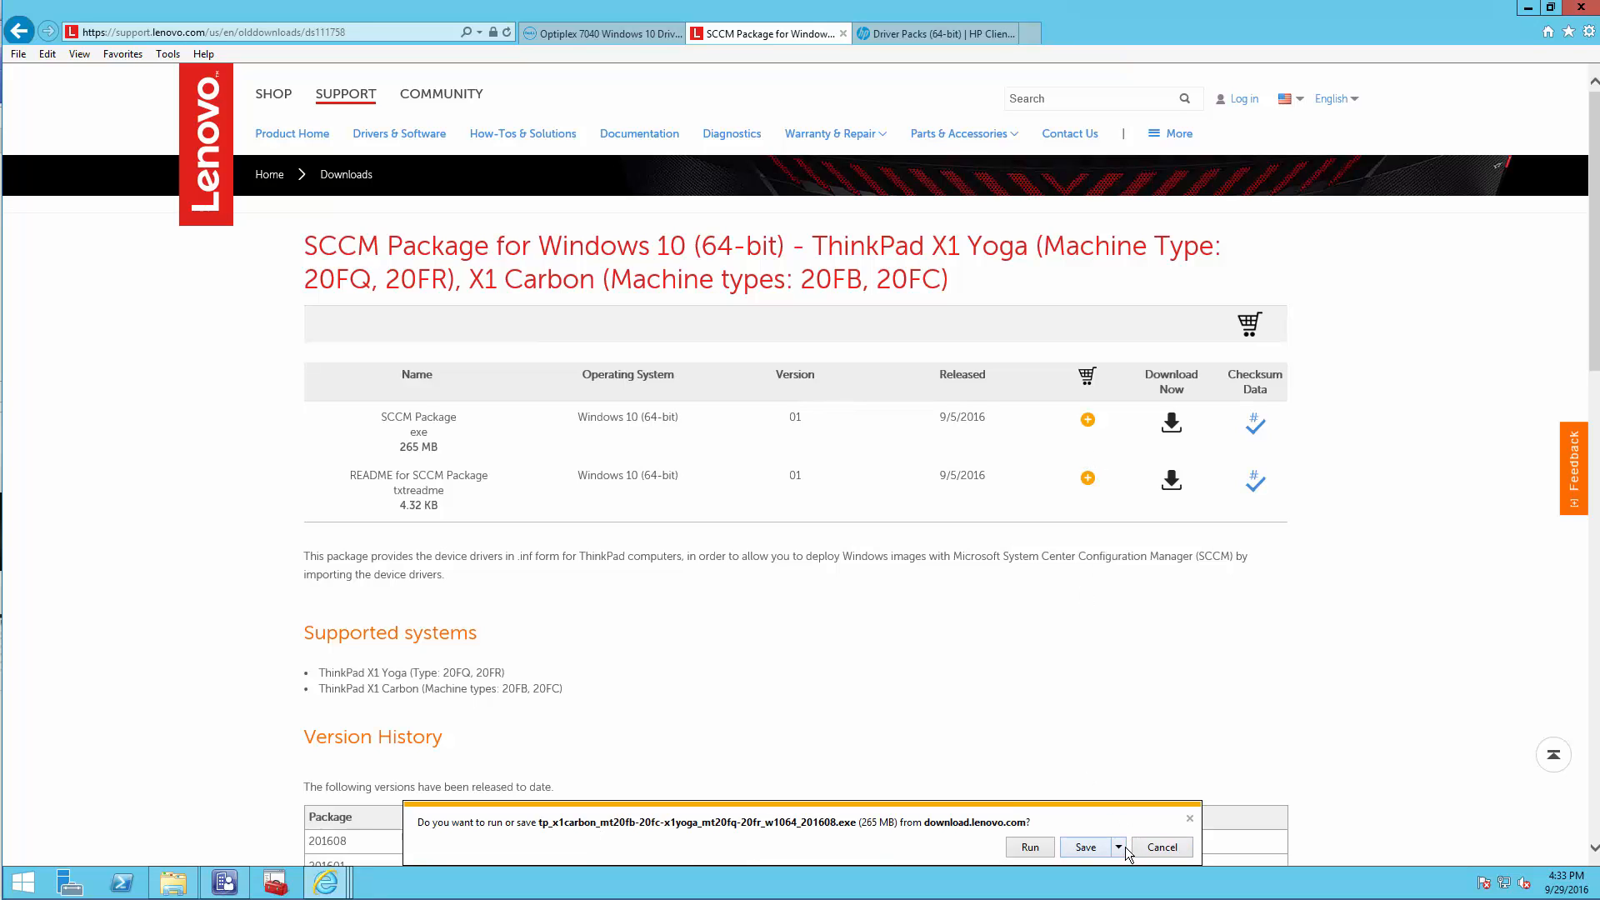
click(1118, 846)
click(1167, 828)
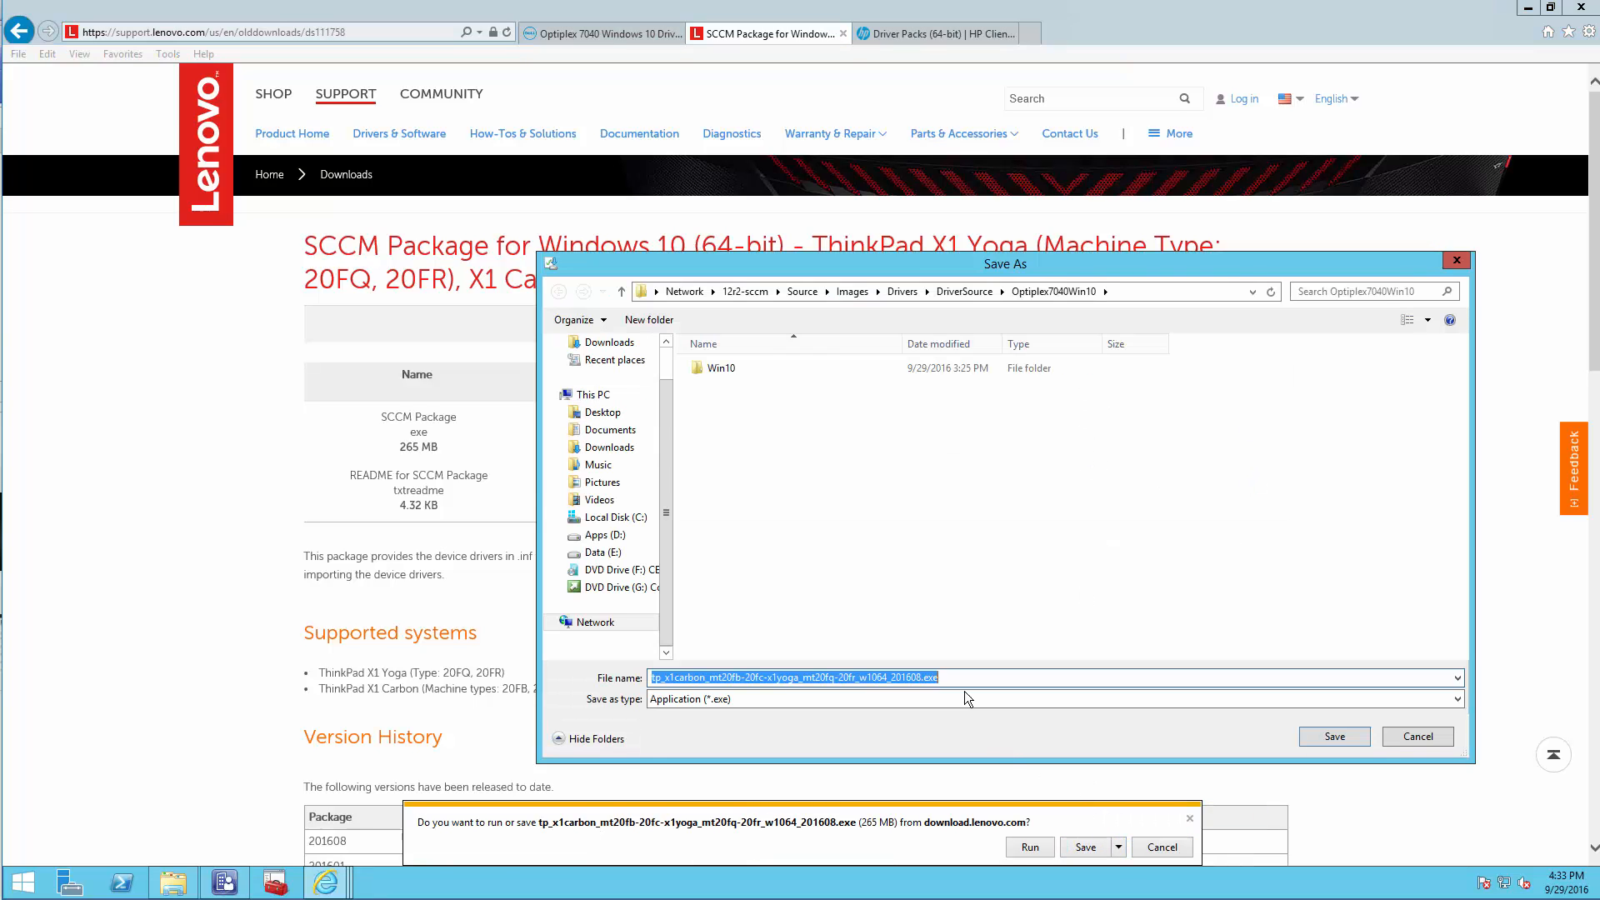
Create a folder named ThinkPadX1Yoga inside Drivers\DriverSource on the 12r2-sccm share
click(902, 299)
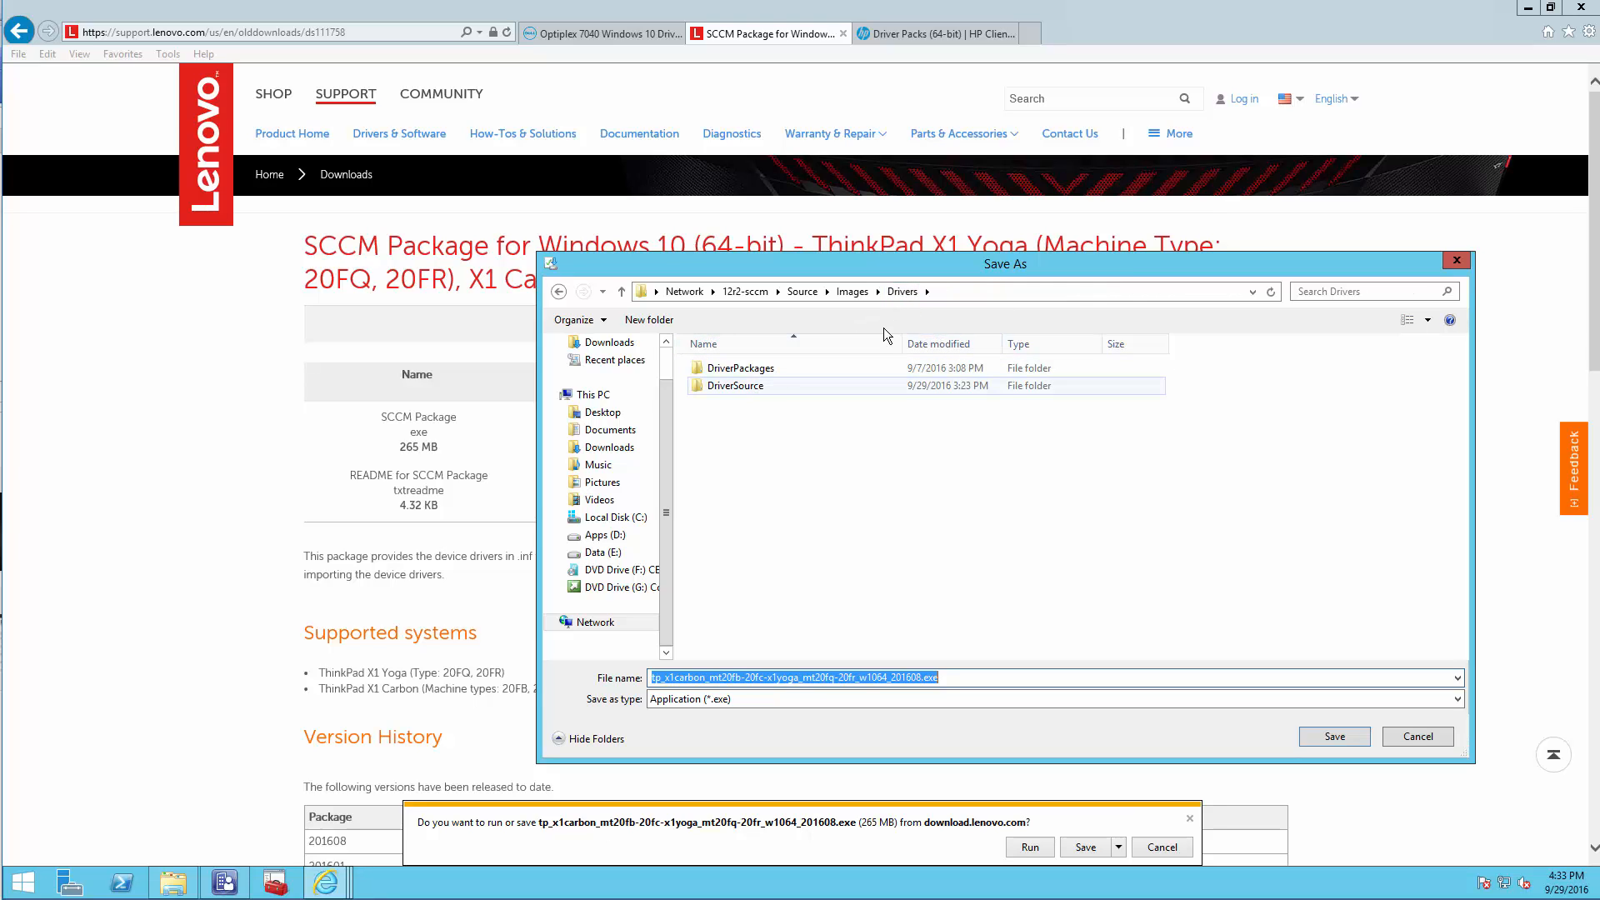
click(958, 292)
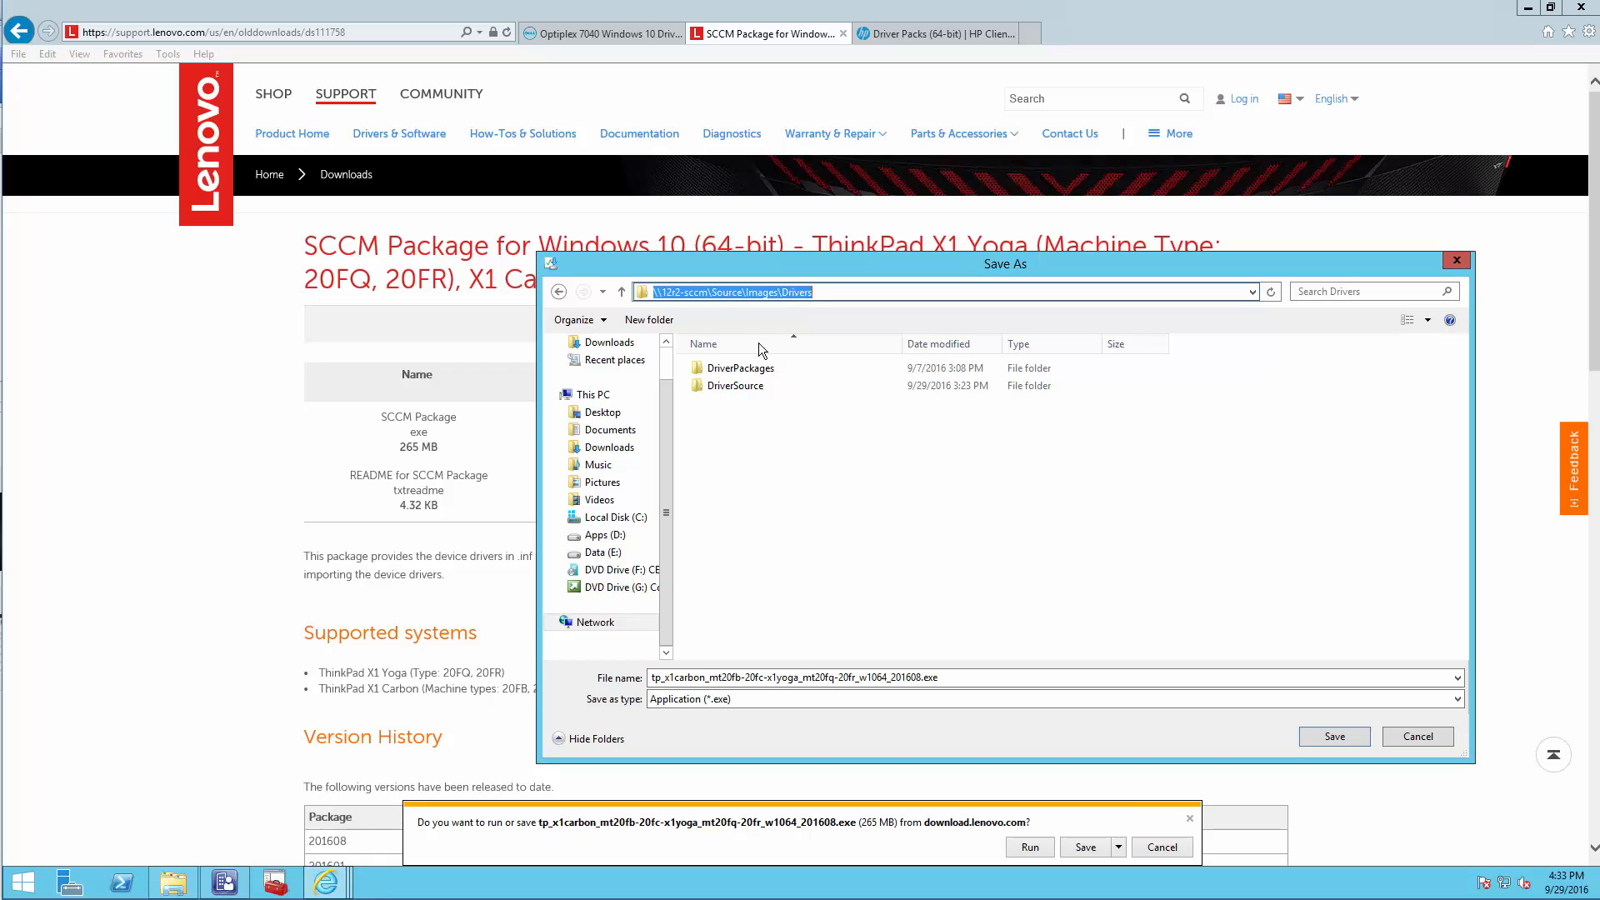
double_click(734, 386)
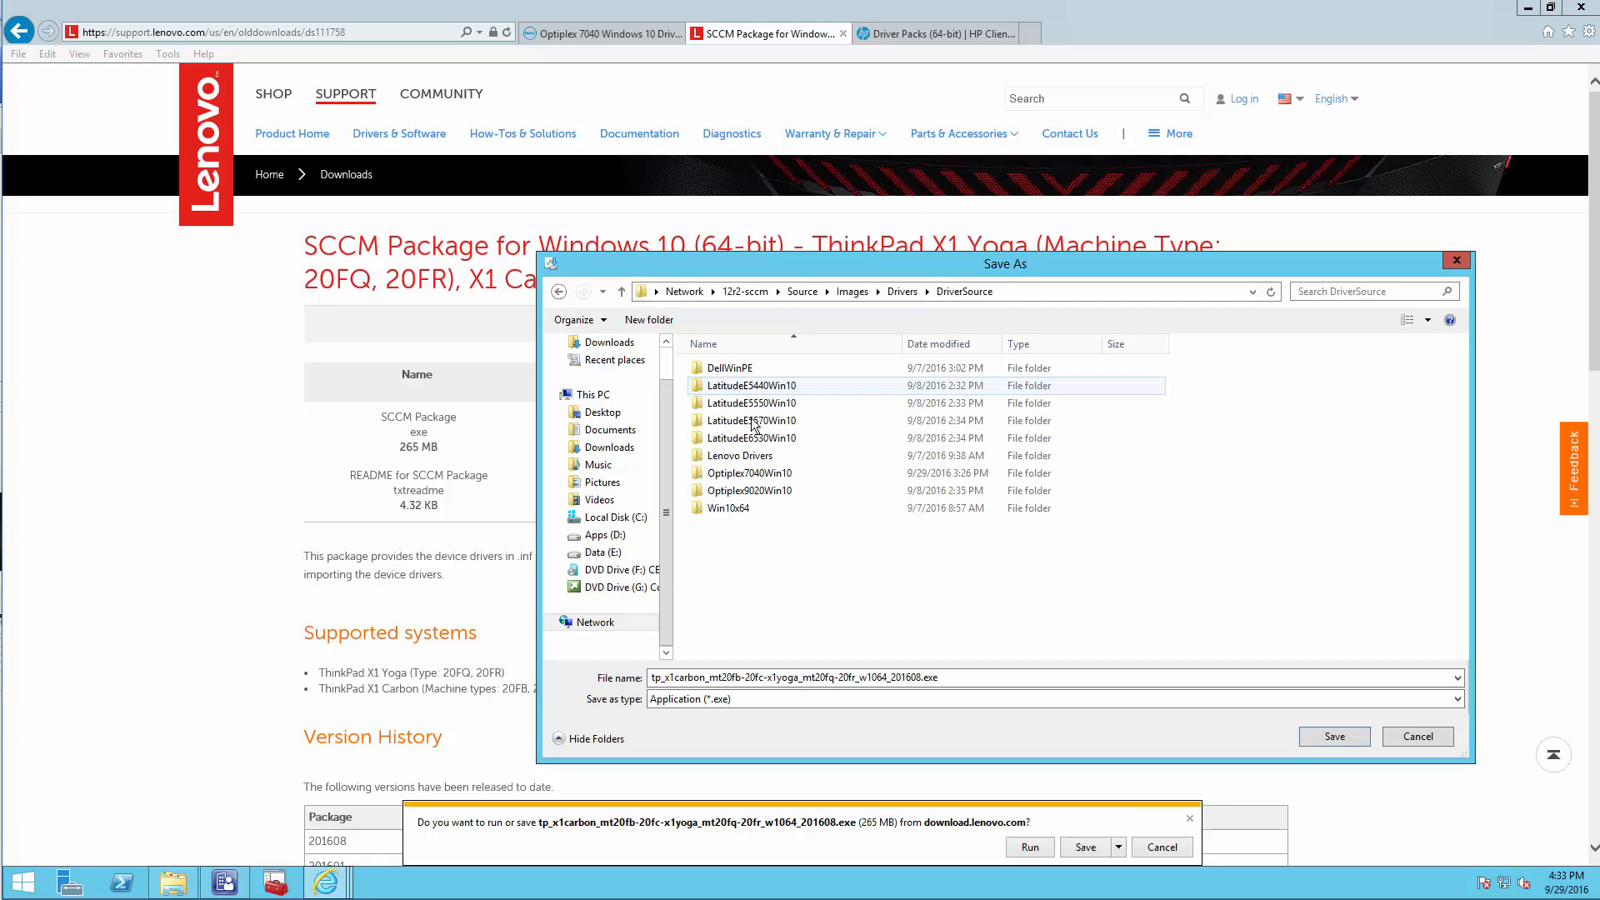
click(649, 319)
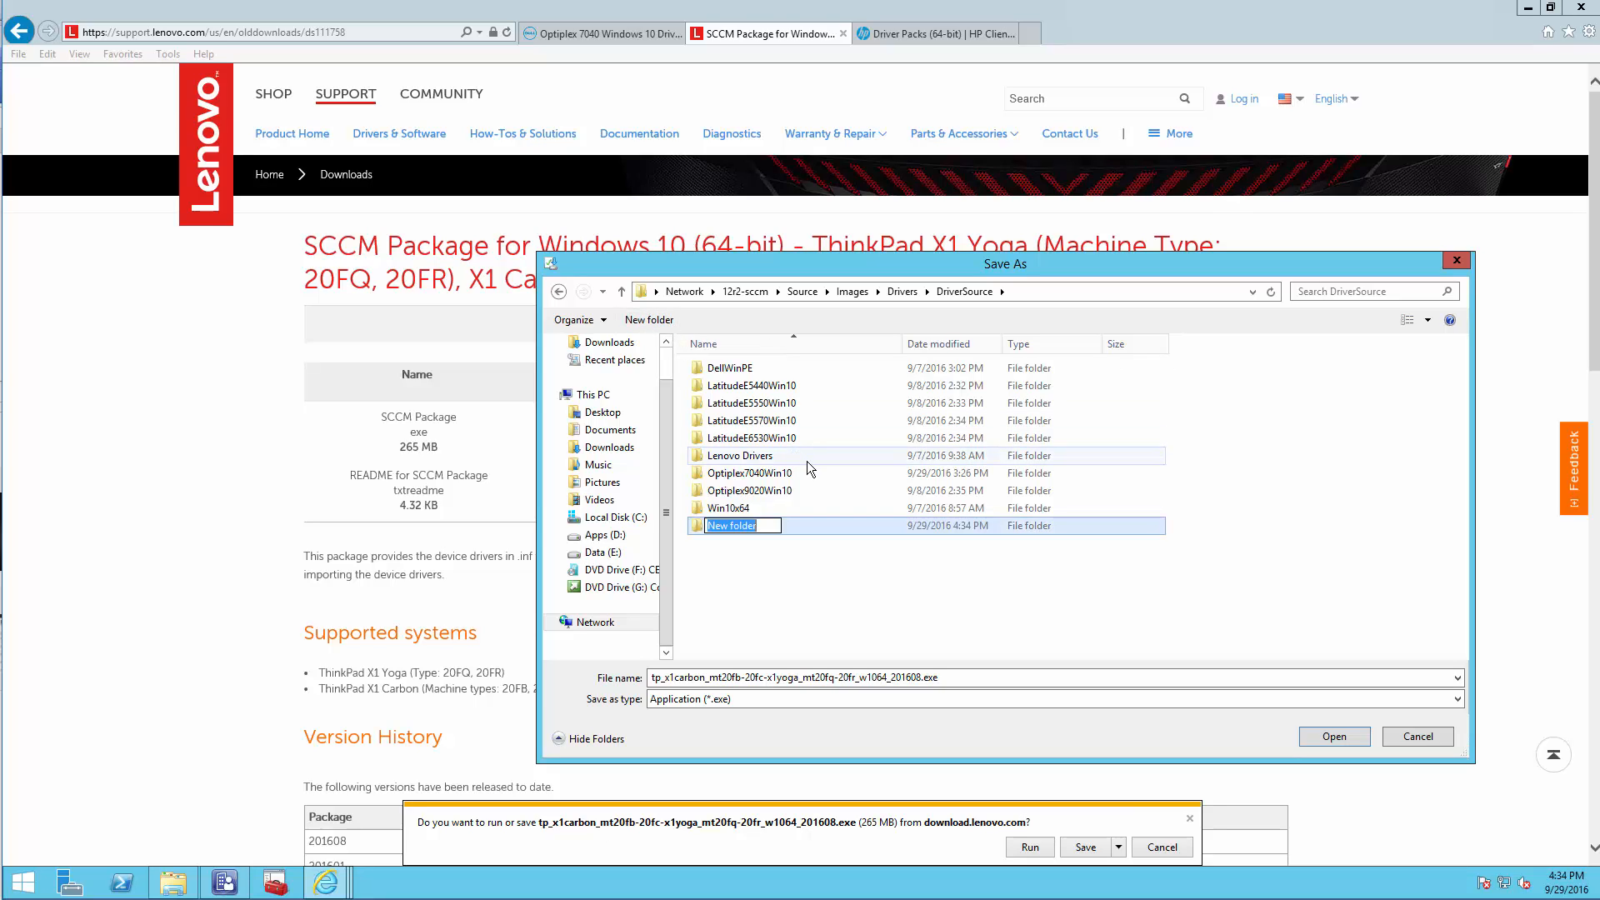
text(ThinkPadX1Yoga)
key(Return)
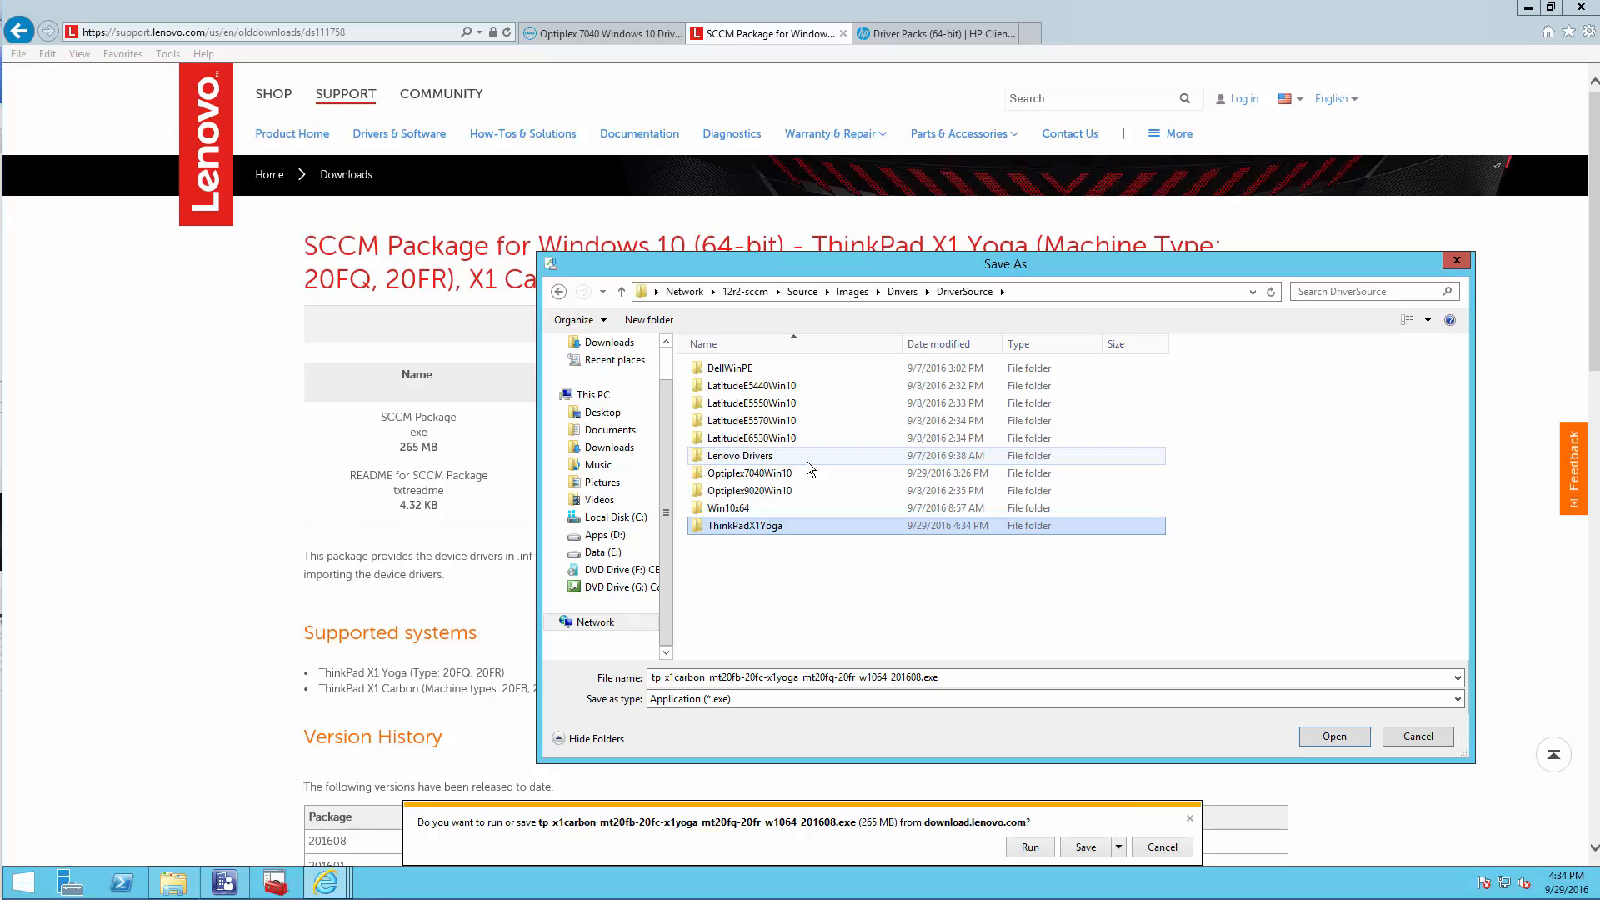
Save the SCCM package executable into the ThinkPadX1Yoga folder
key(Return)
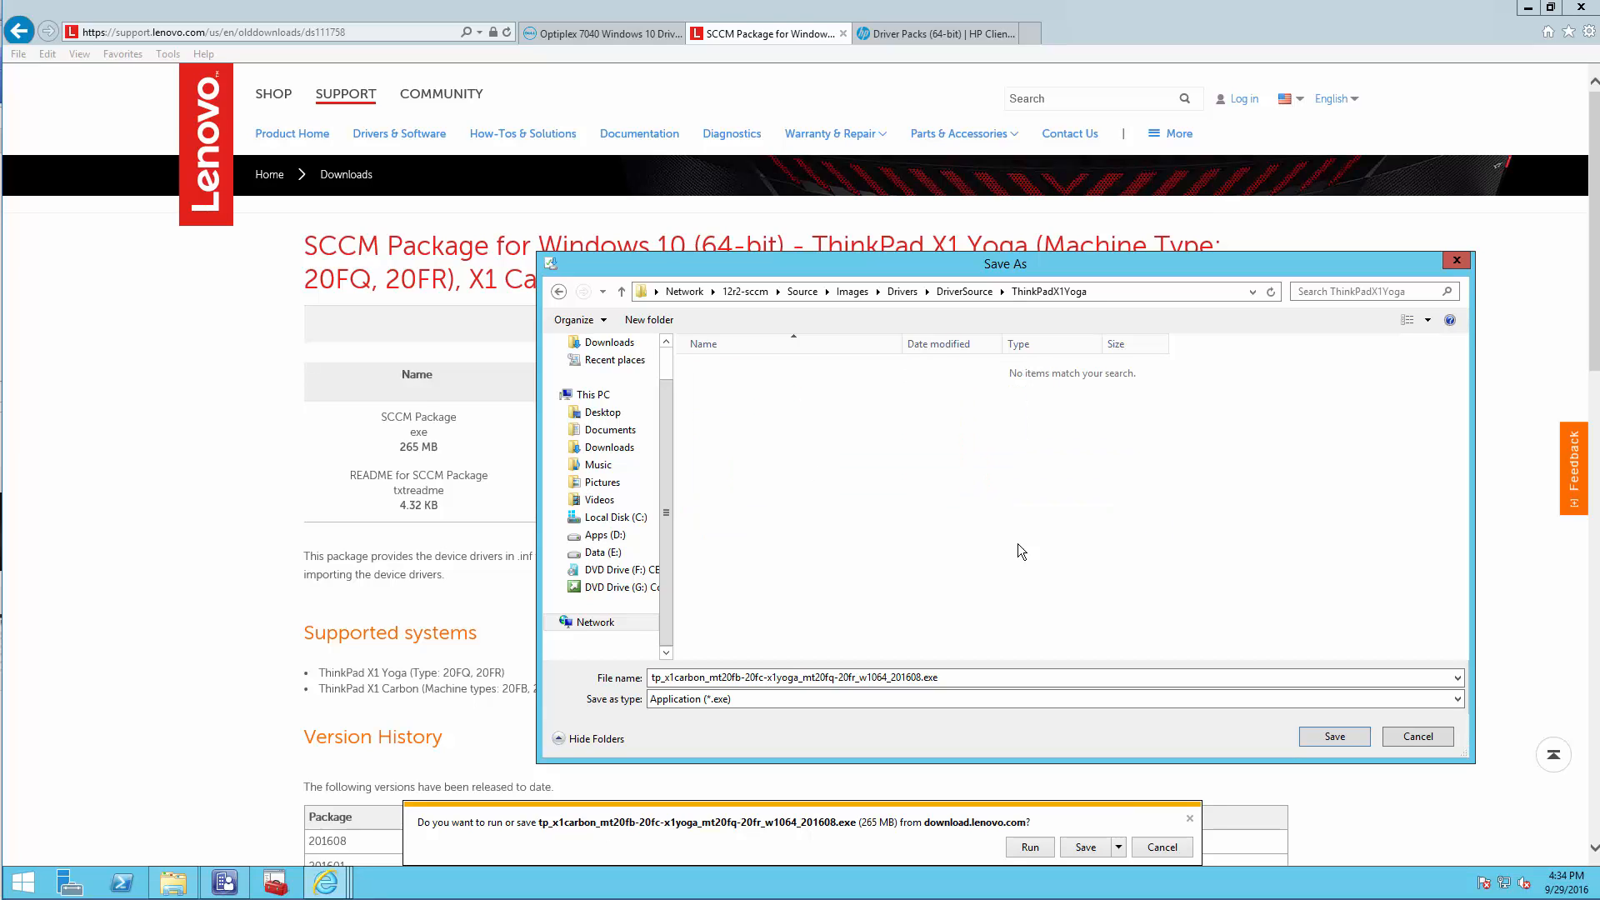
click(1333, 735)
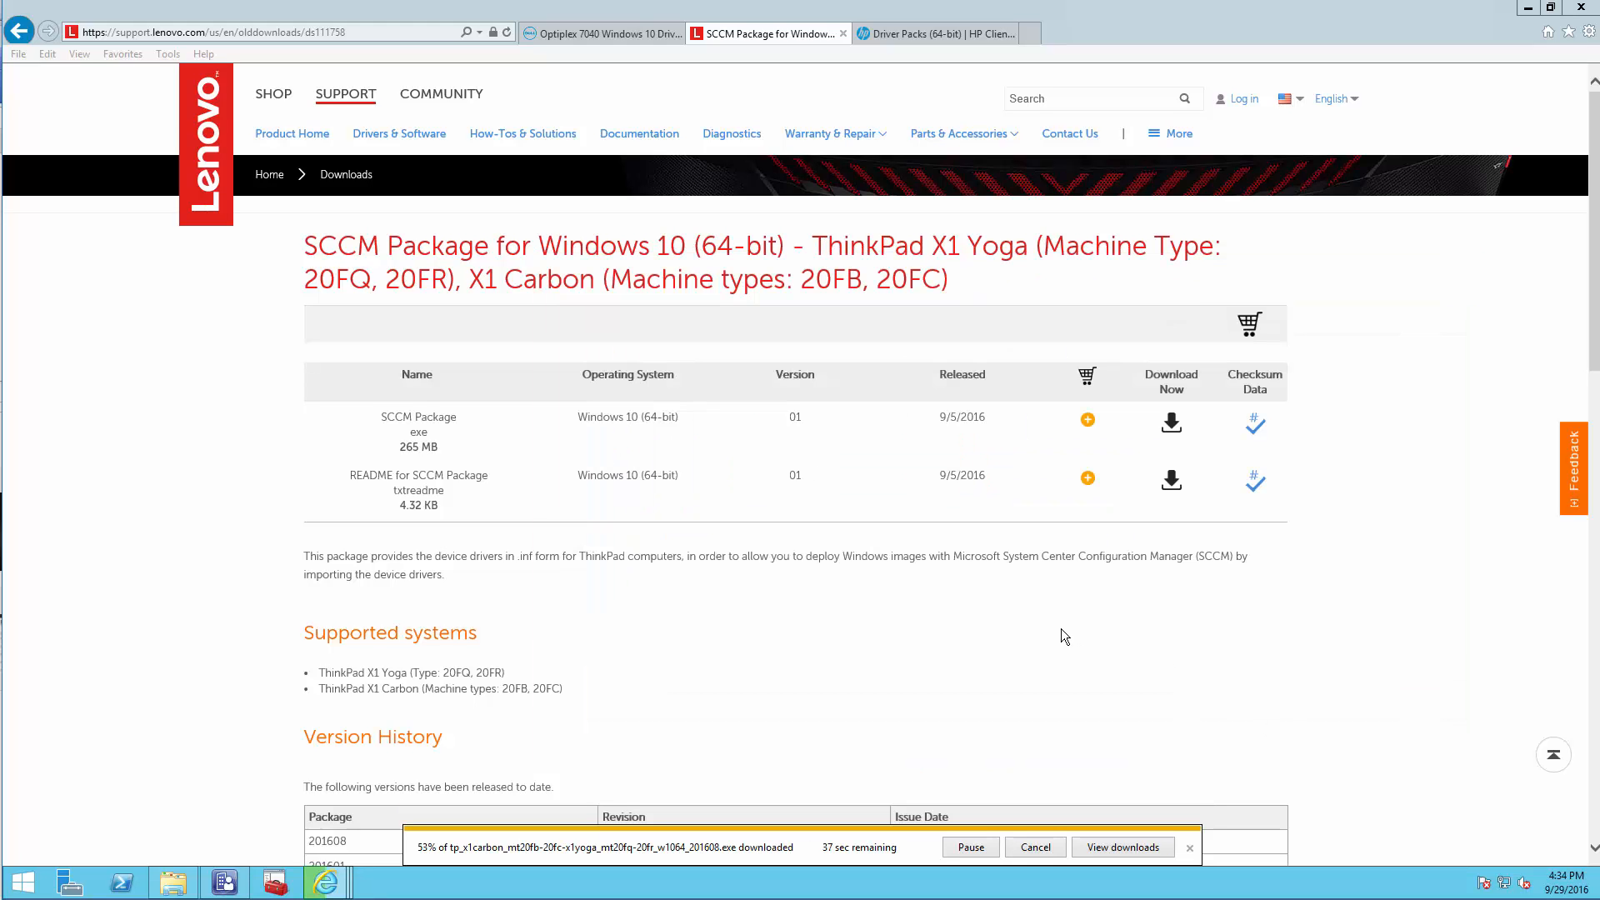
click(1123, 846)
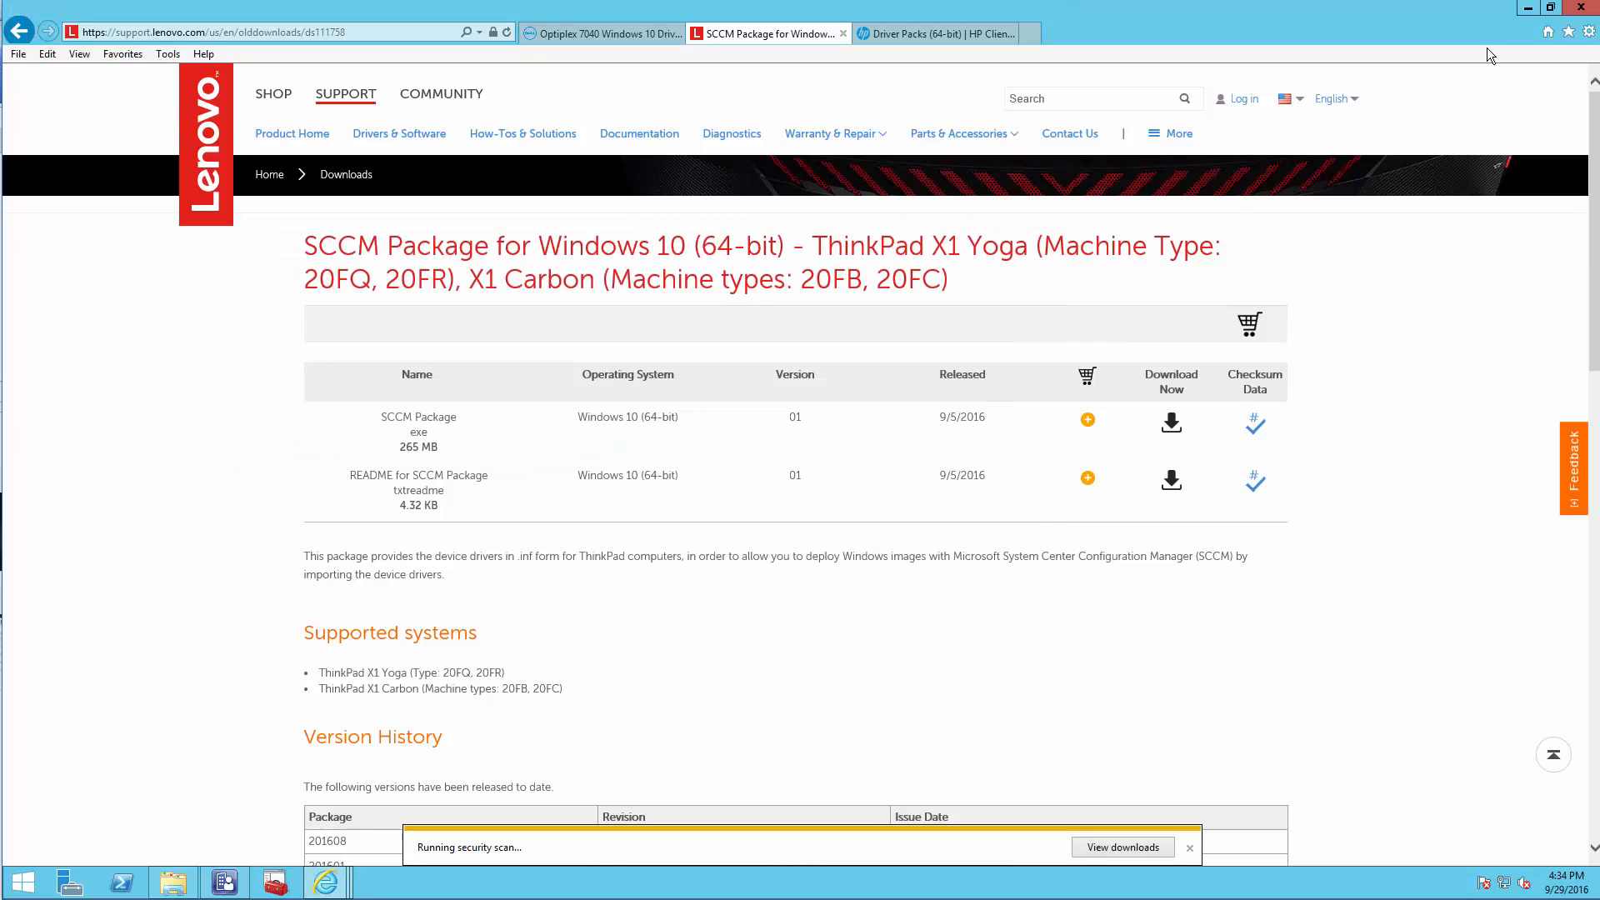
Switch to File Explorer, open the ThinkPadX1Yoga folder inside DriverSource and maximize the window
click(174, 882)
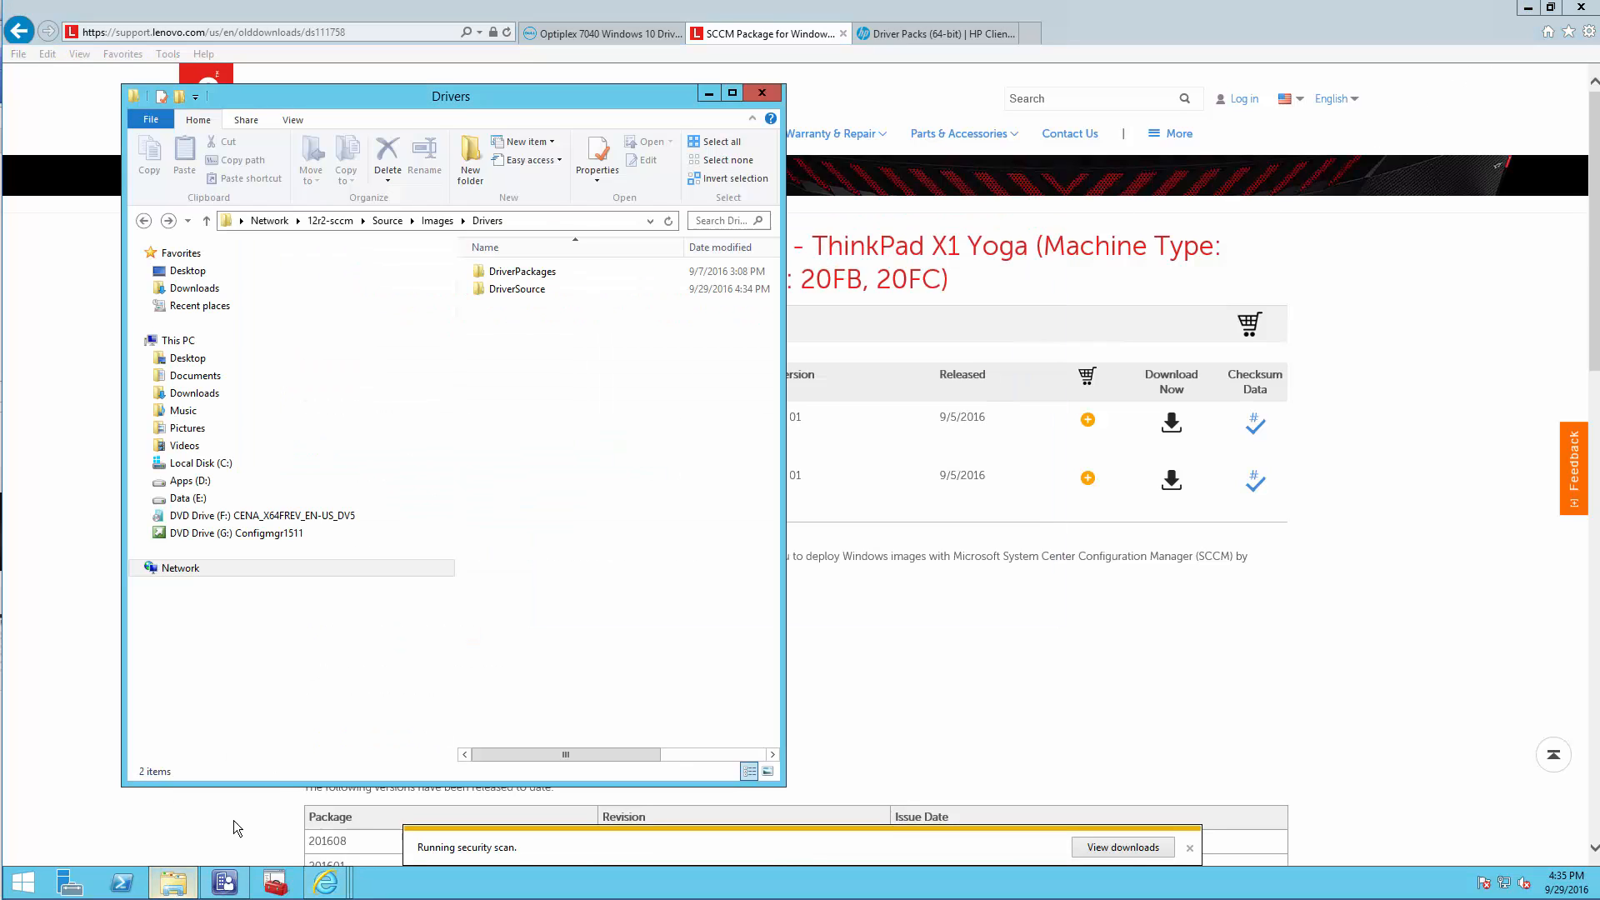
double_click(533, 289)
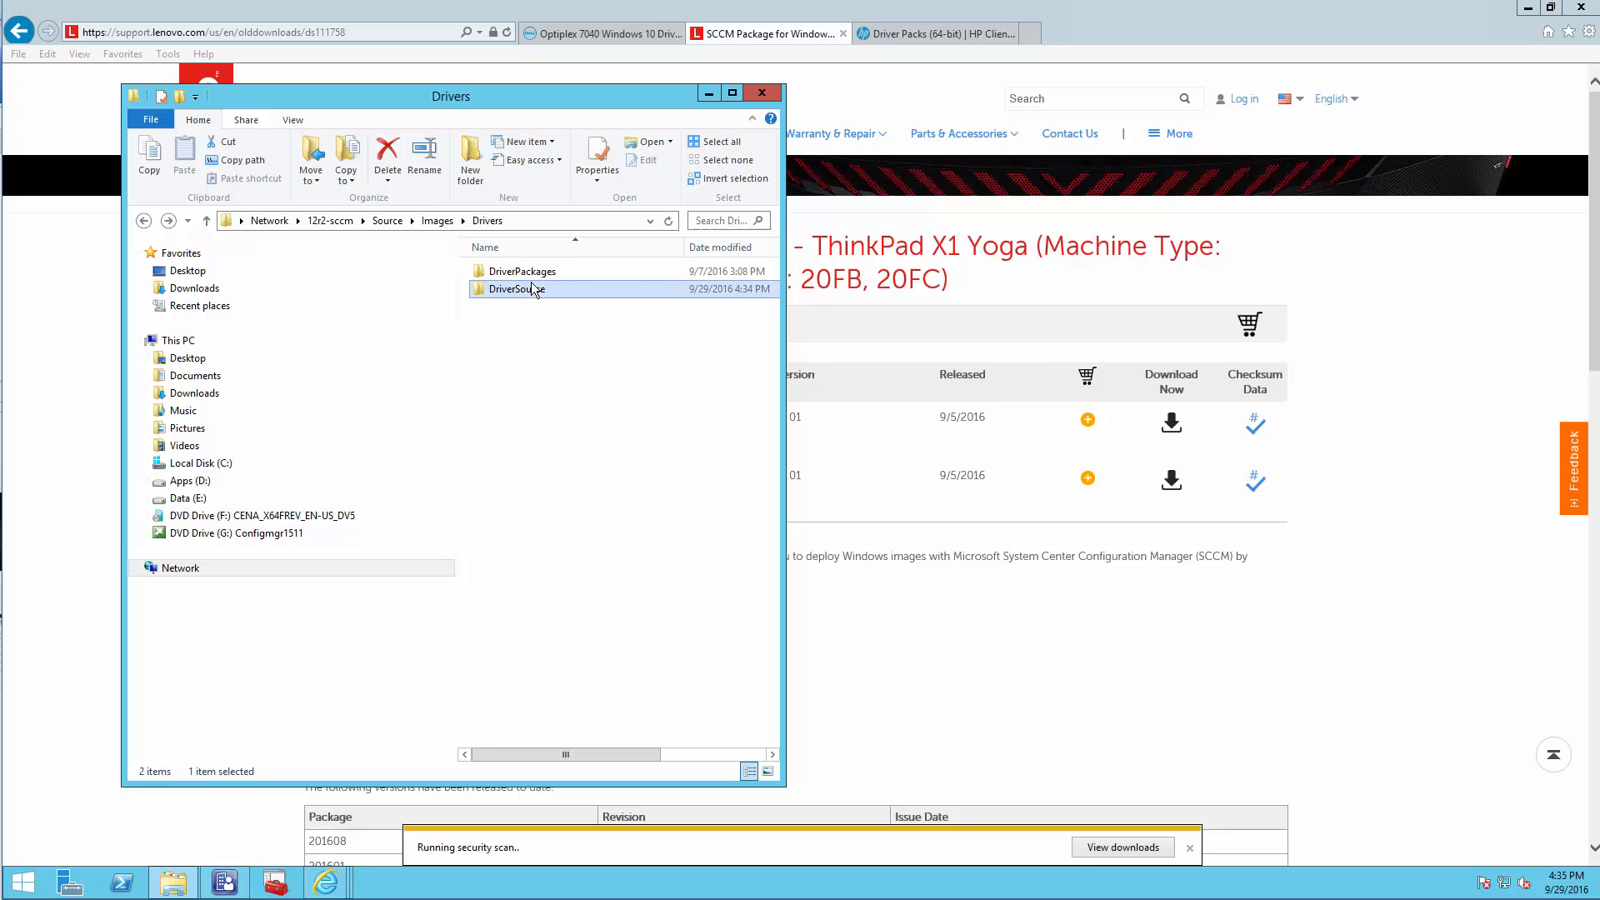
click(533, 413)
double_click(533, 413)
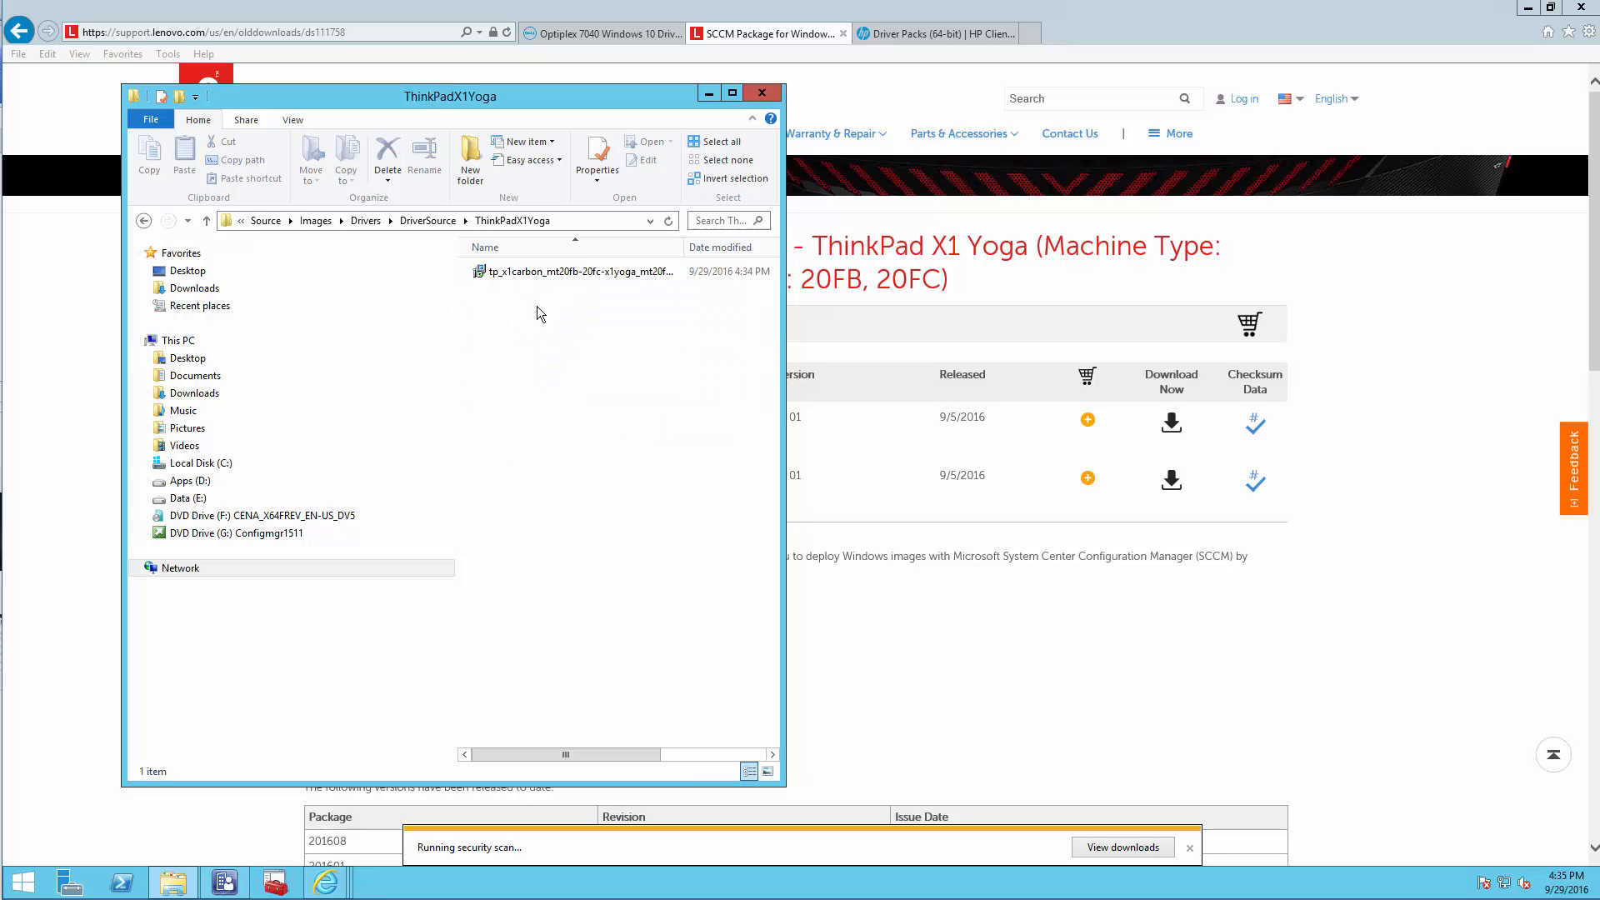
click(732, 93)
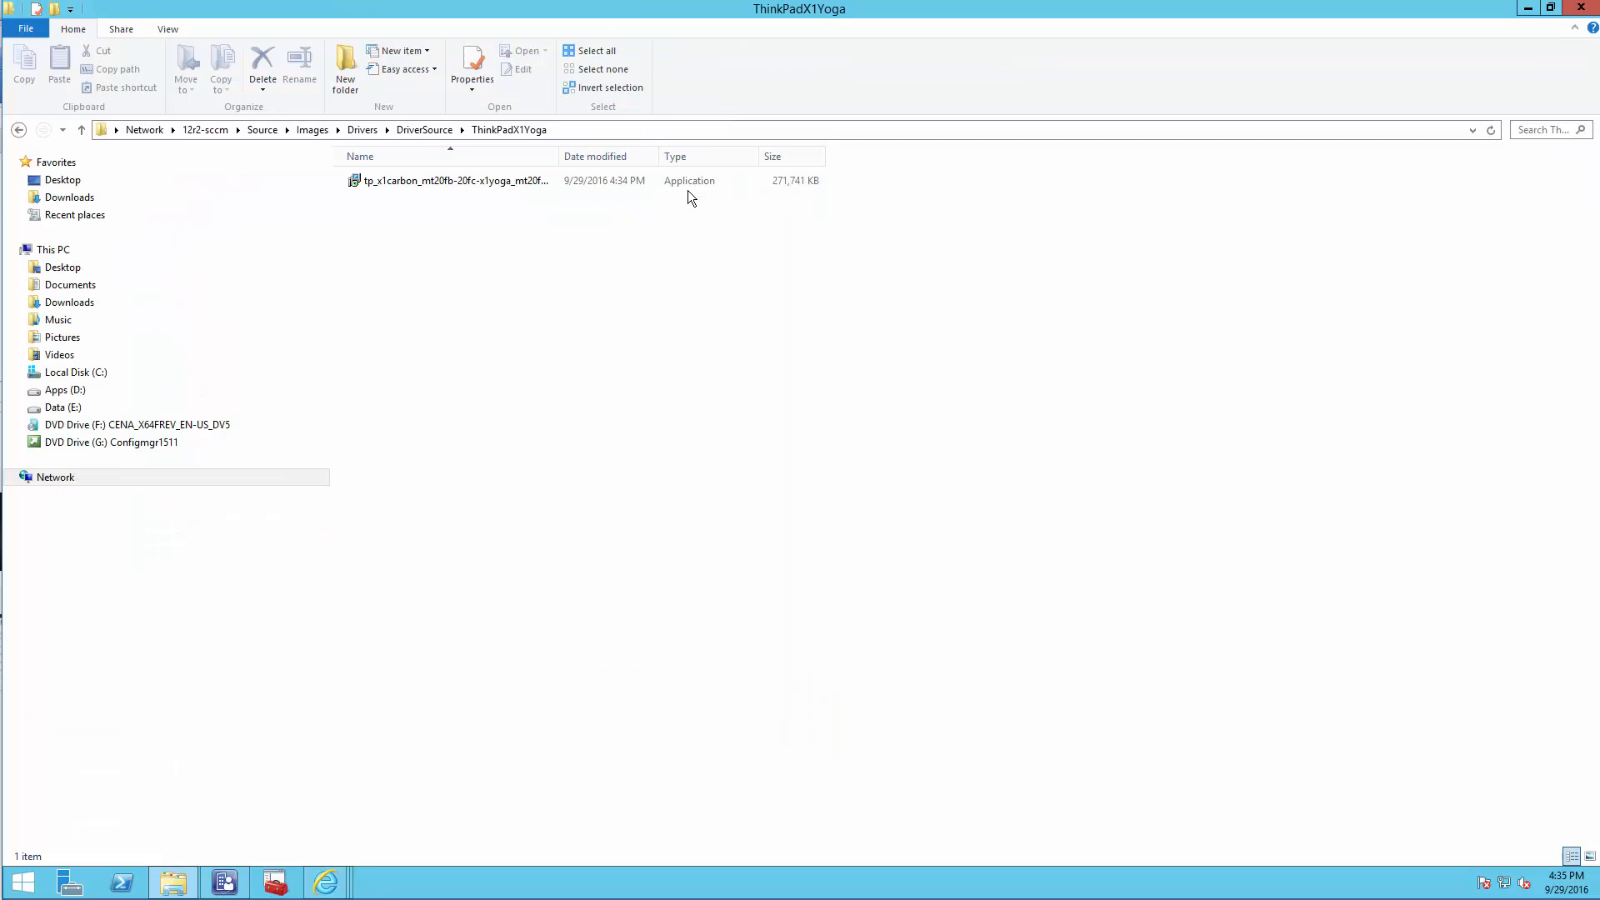
Run the downloaded ThinkPad package executable, allow it to make changes and accept its license agreement
double_click(549, 184)
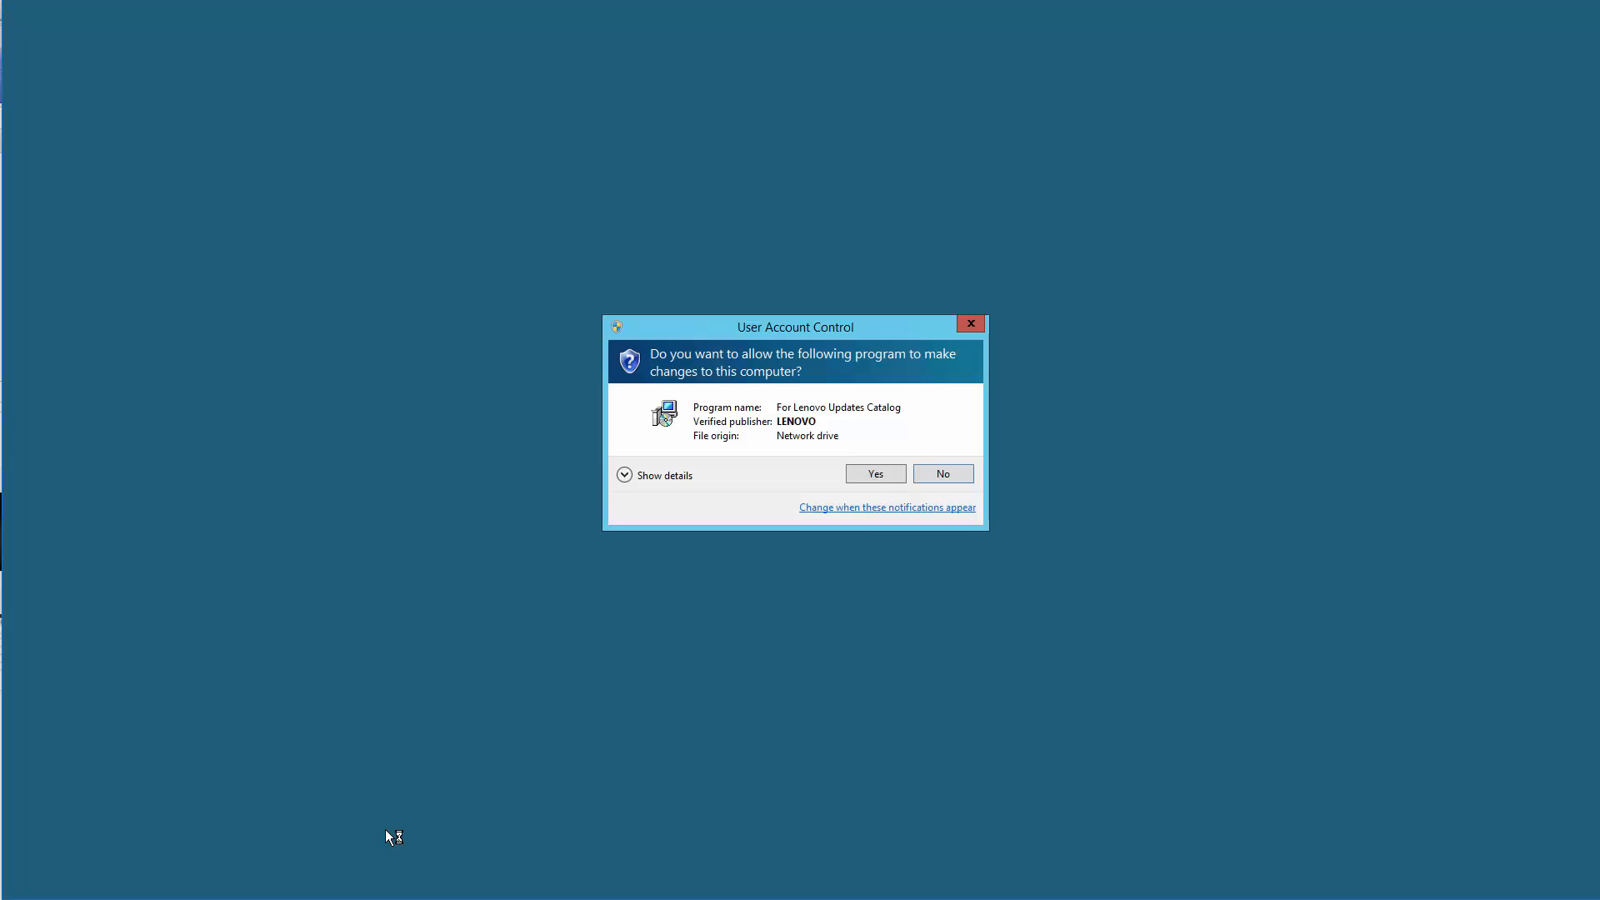
click(884, 479)
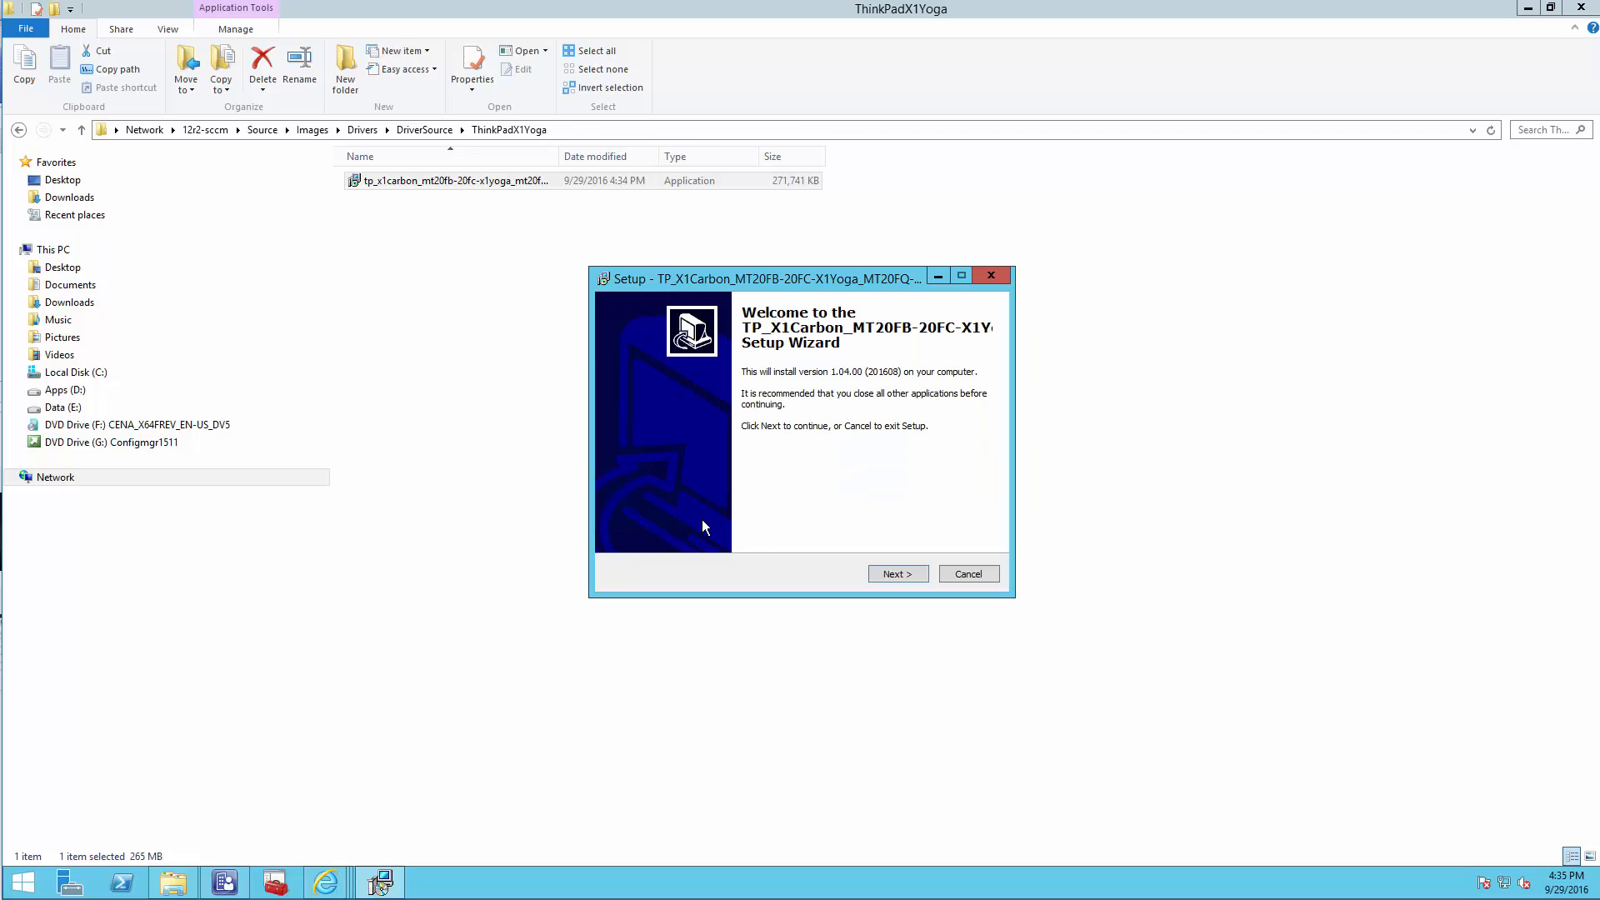
click(891, 576)
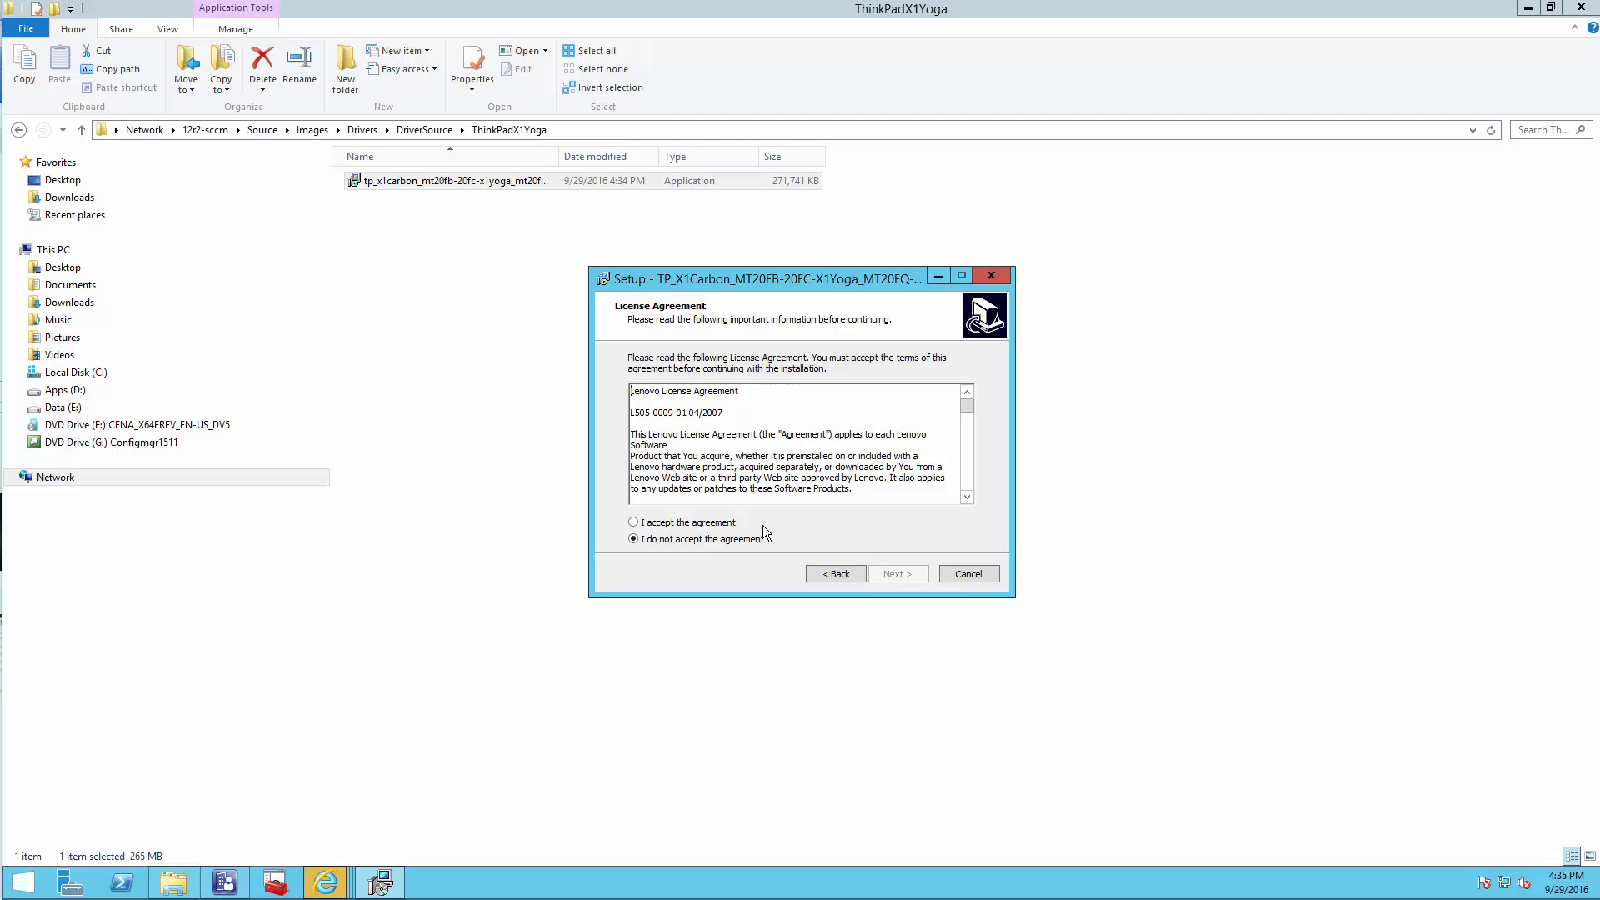
click(727, 530)
click(904, 578)
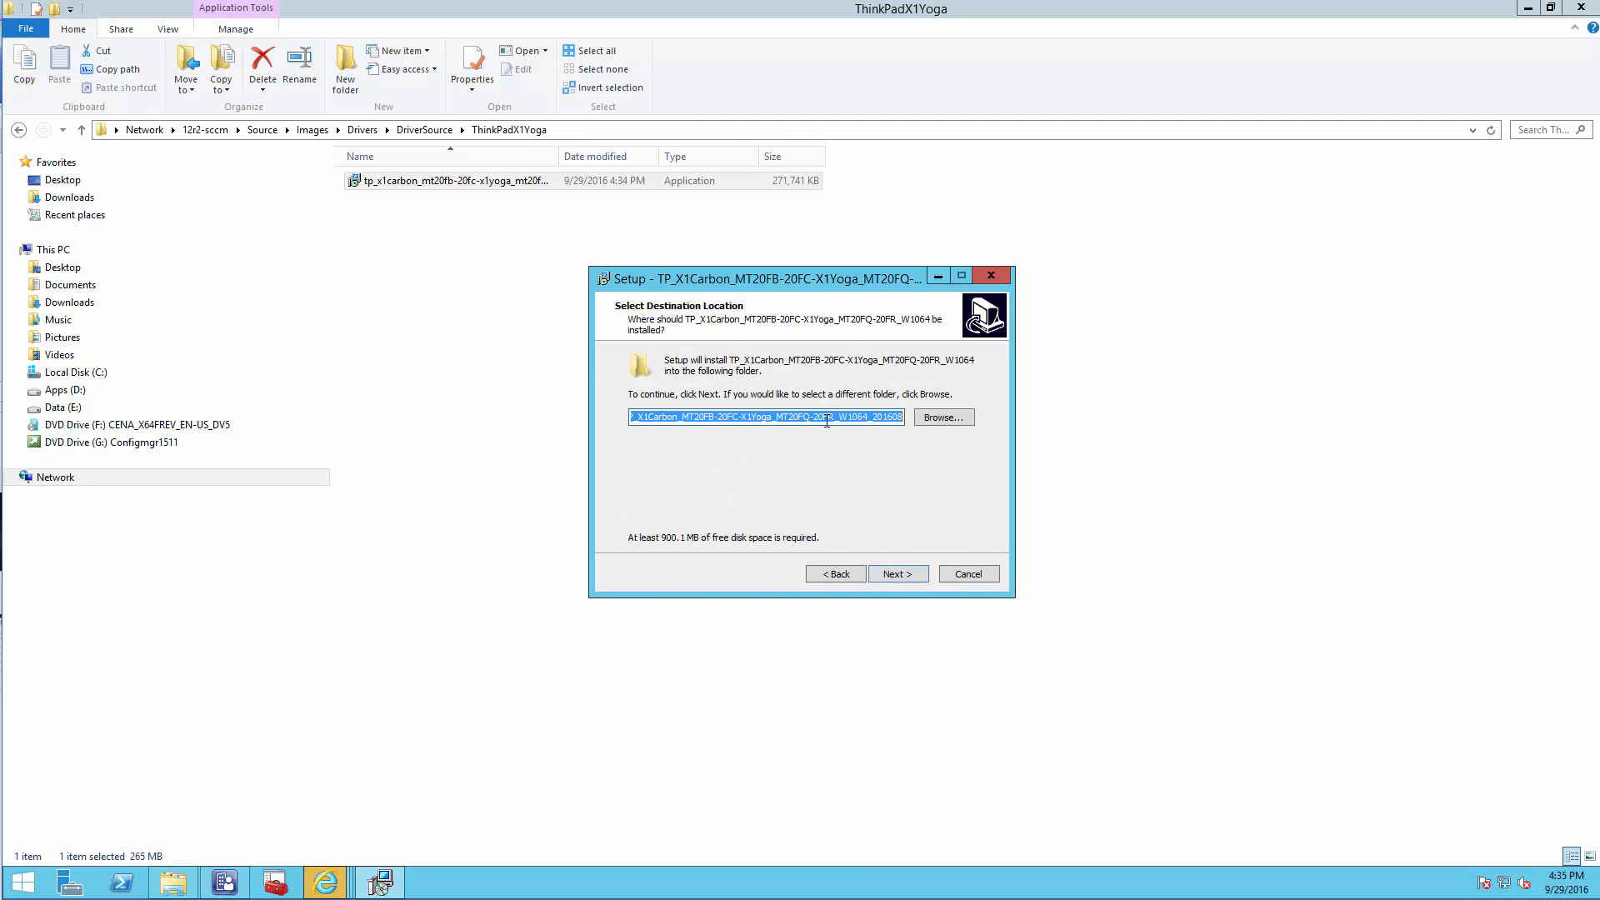
Set the setup's destination to the ThinkPadX1Yoga folder under E:\Source\Images\Drivers\DriverSource and continue
click(944, 419)
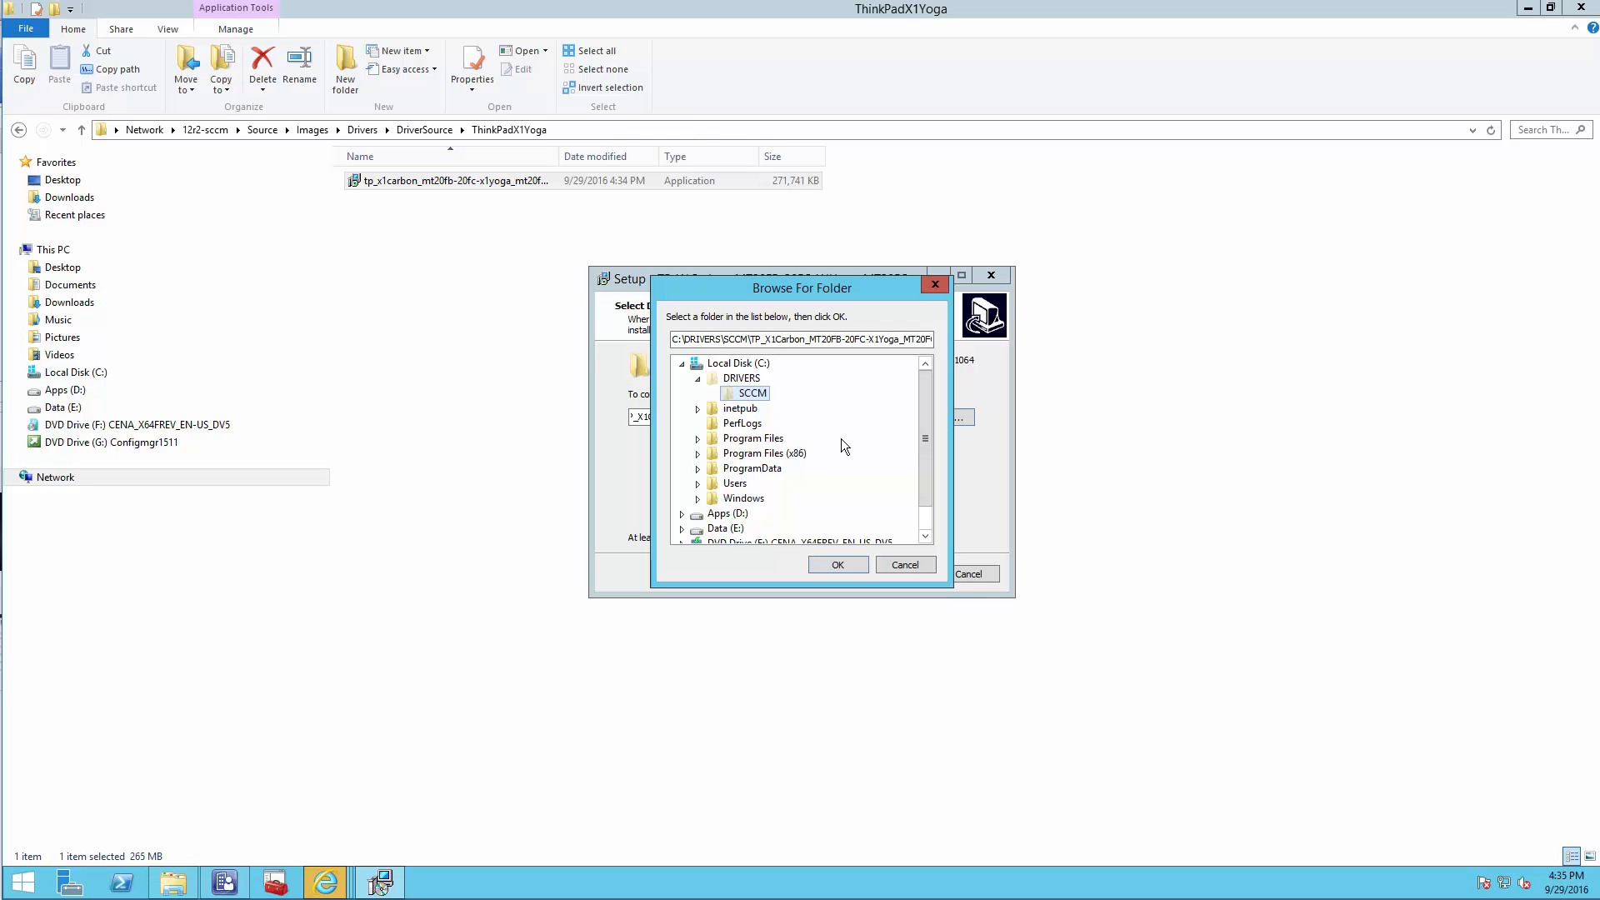
drag(923, 448, 922, 492)
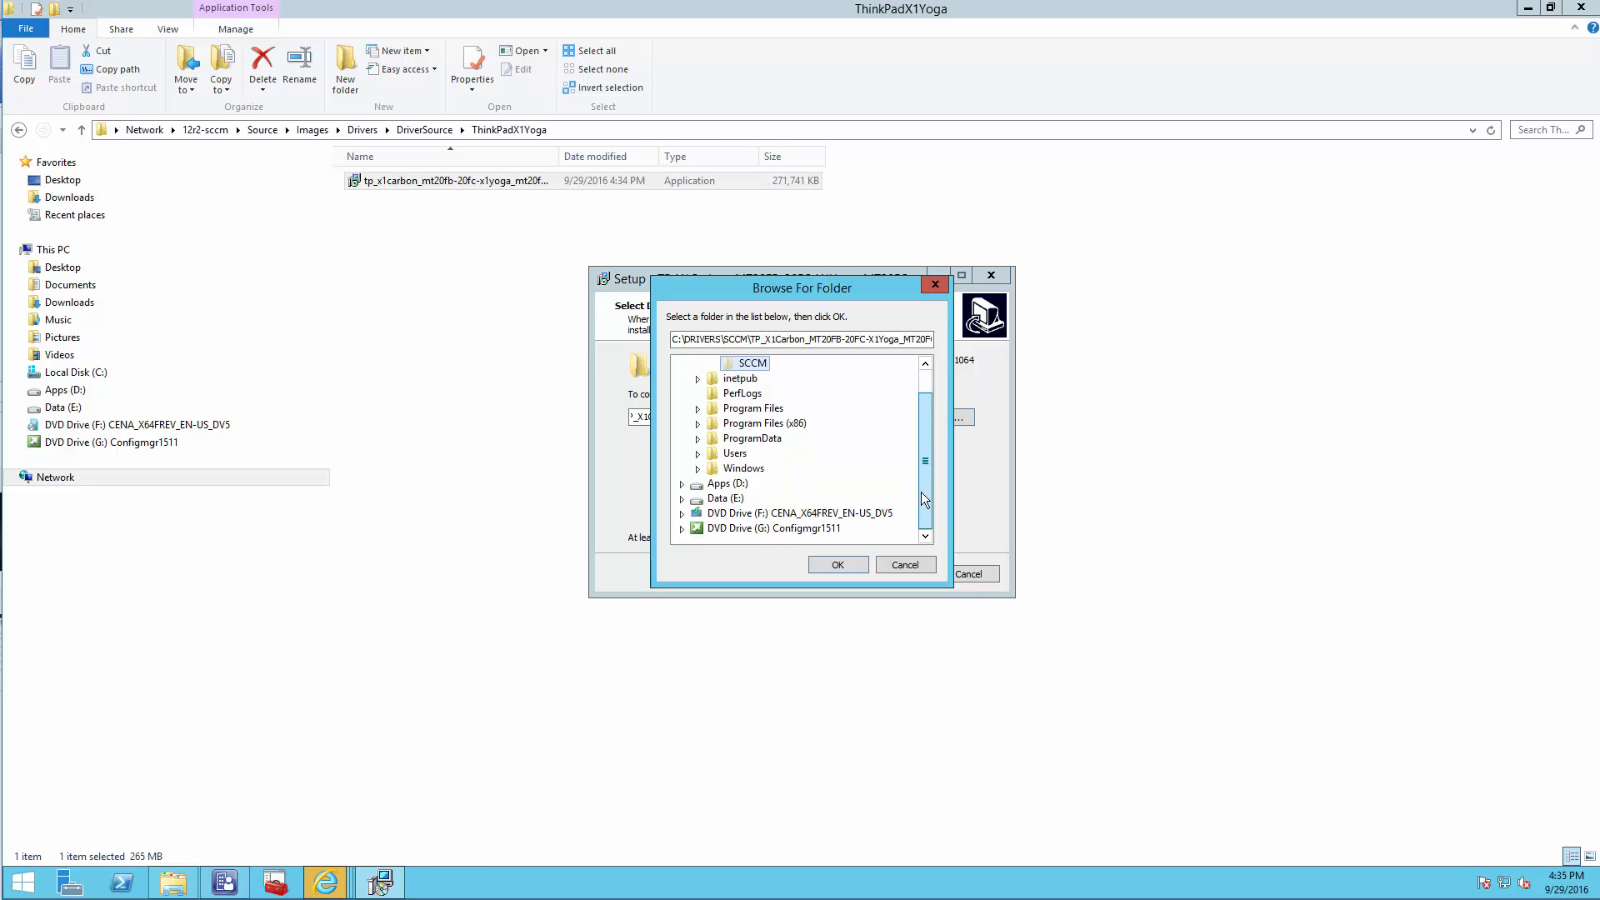
click(682, 499)
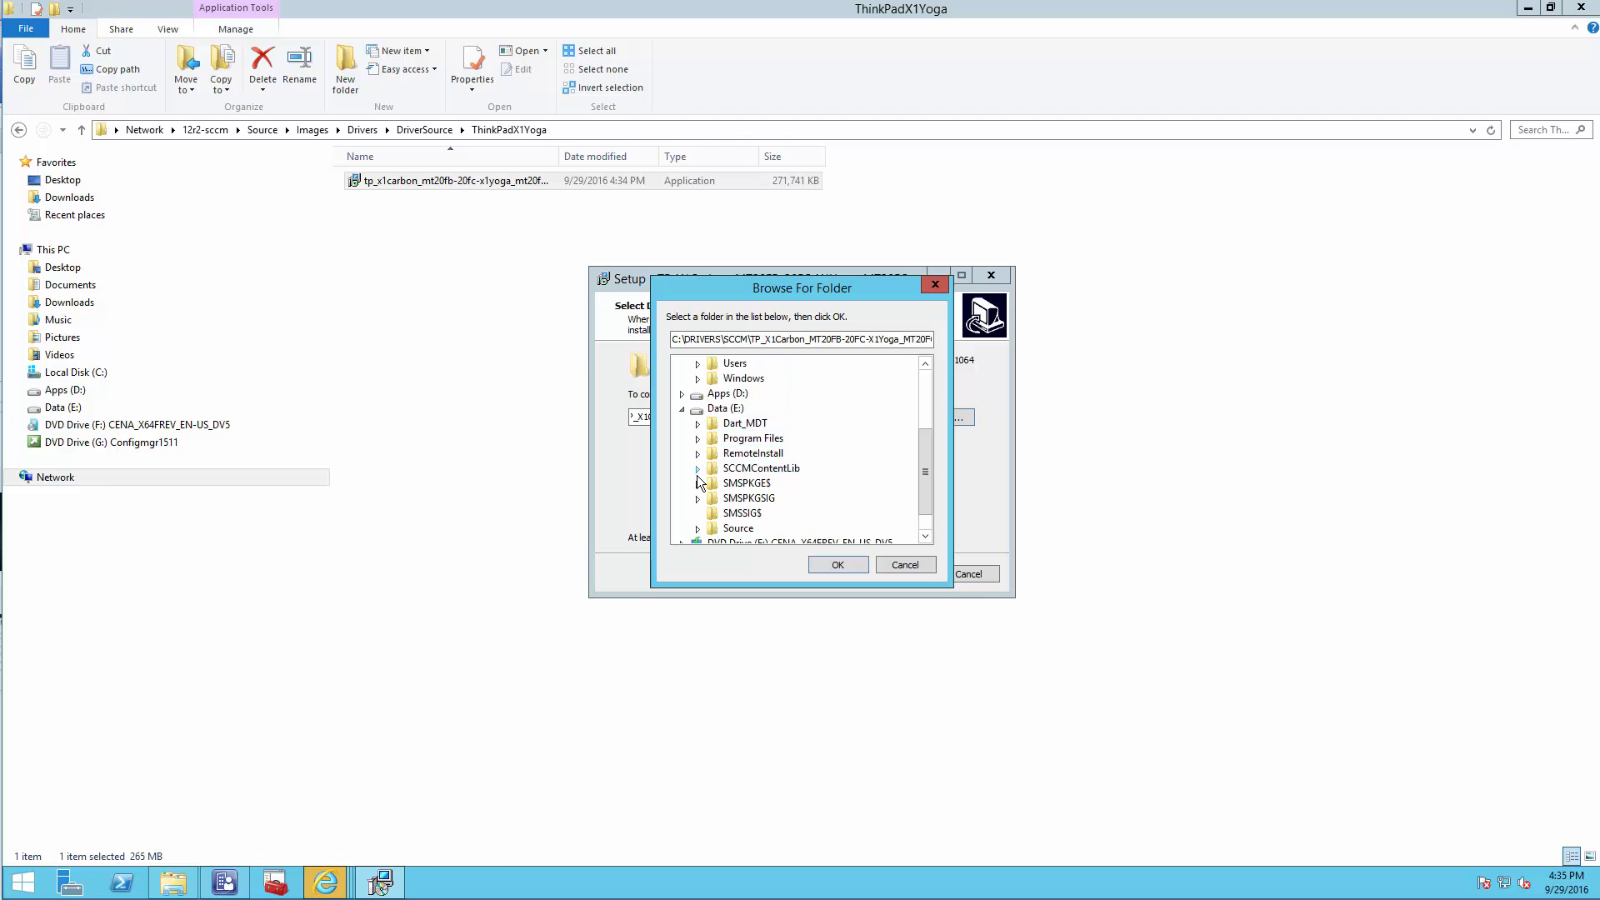
click(698, 528)
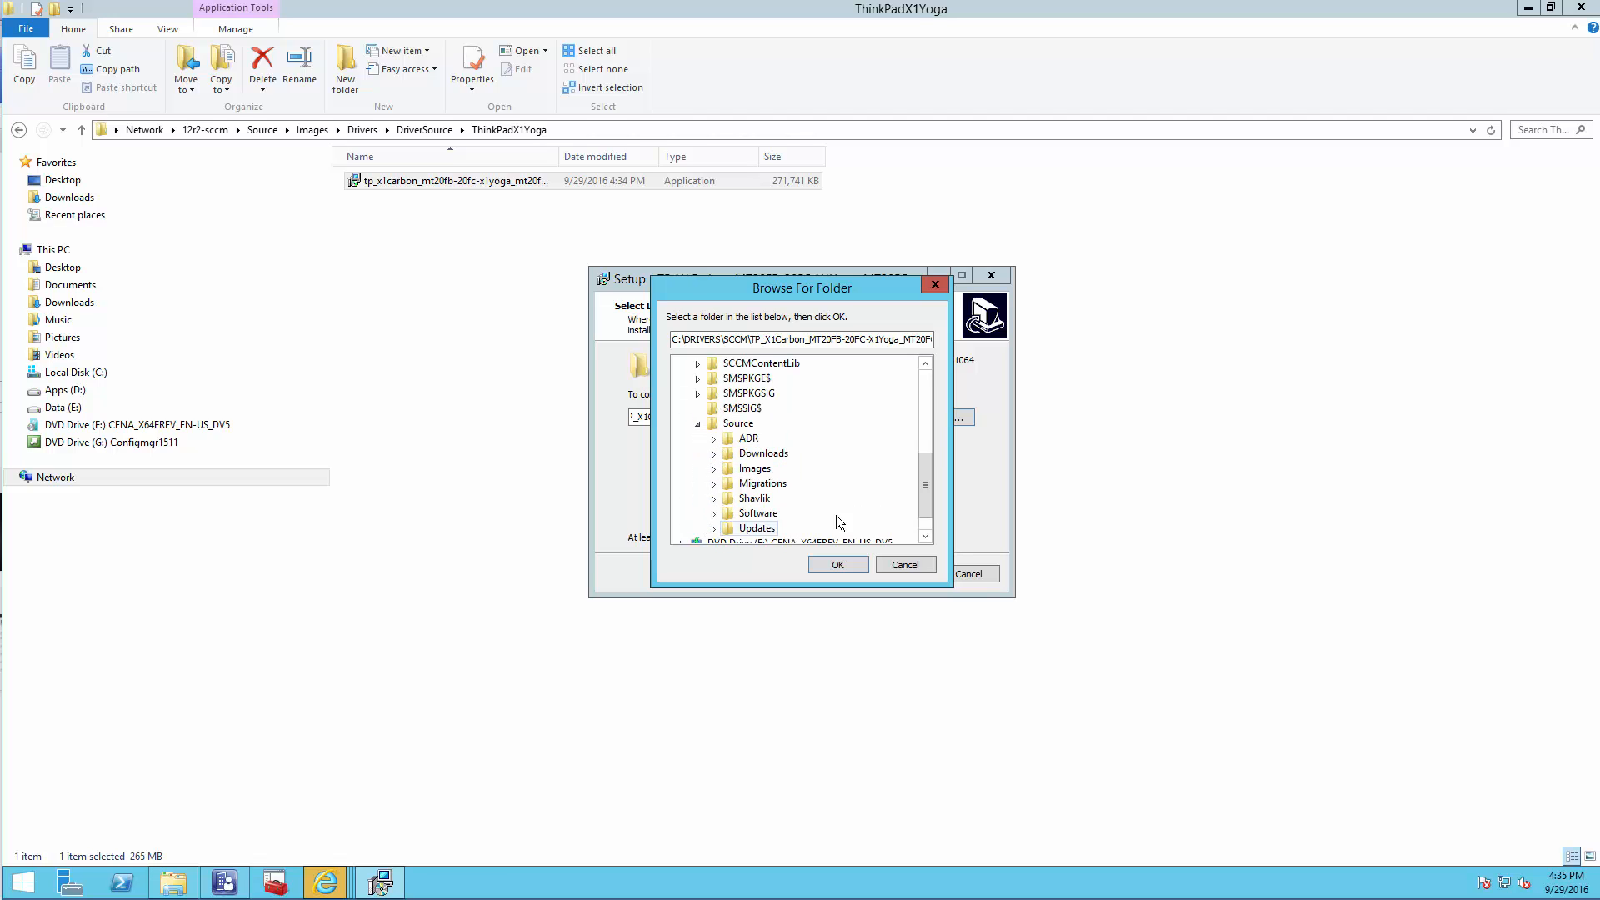
click(714, 469)
click(729, 471)
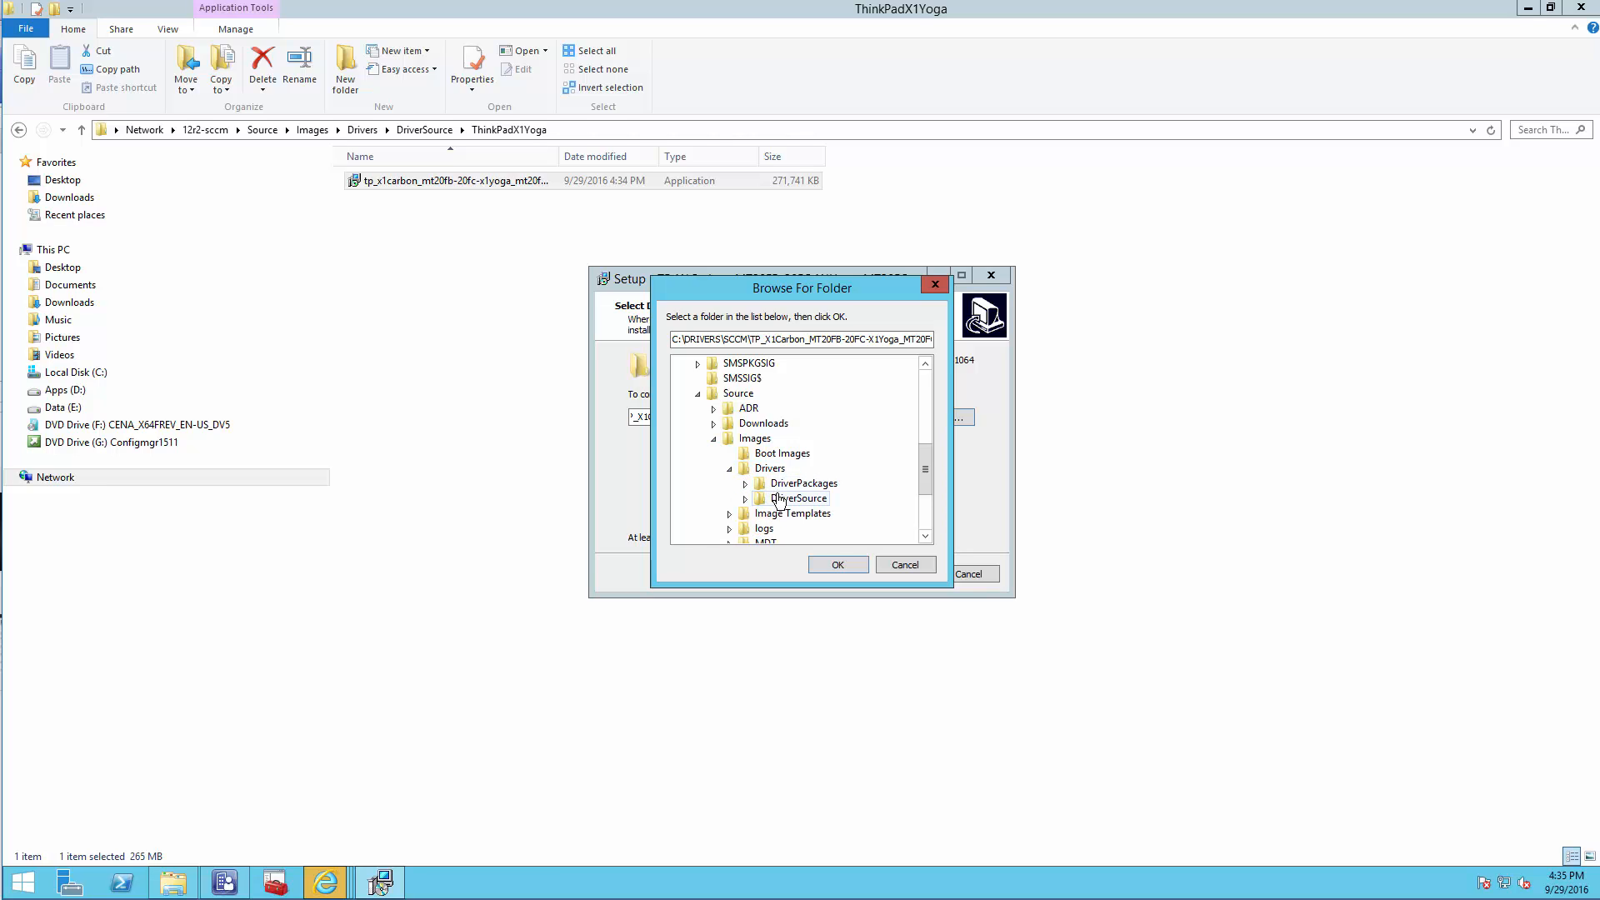
click(746, 499)
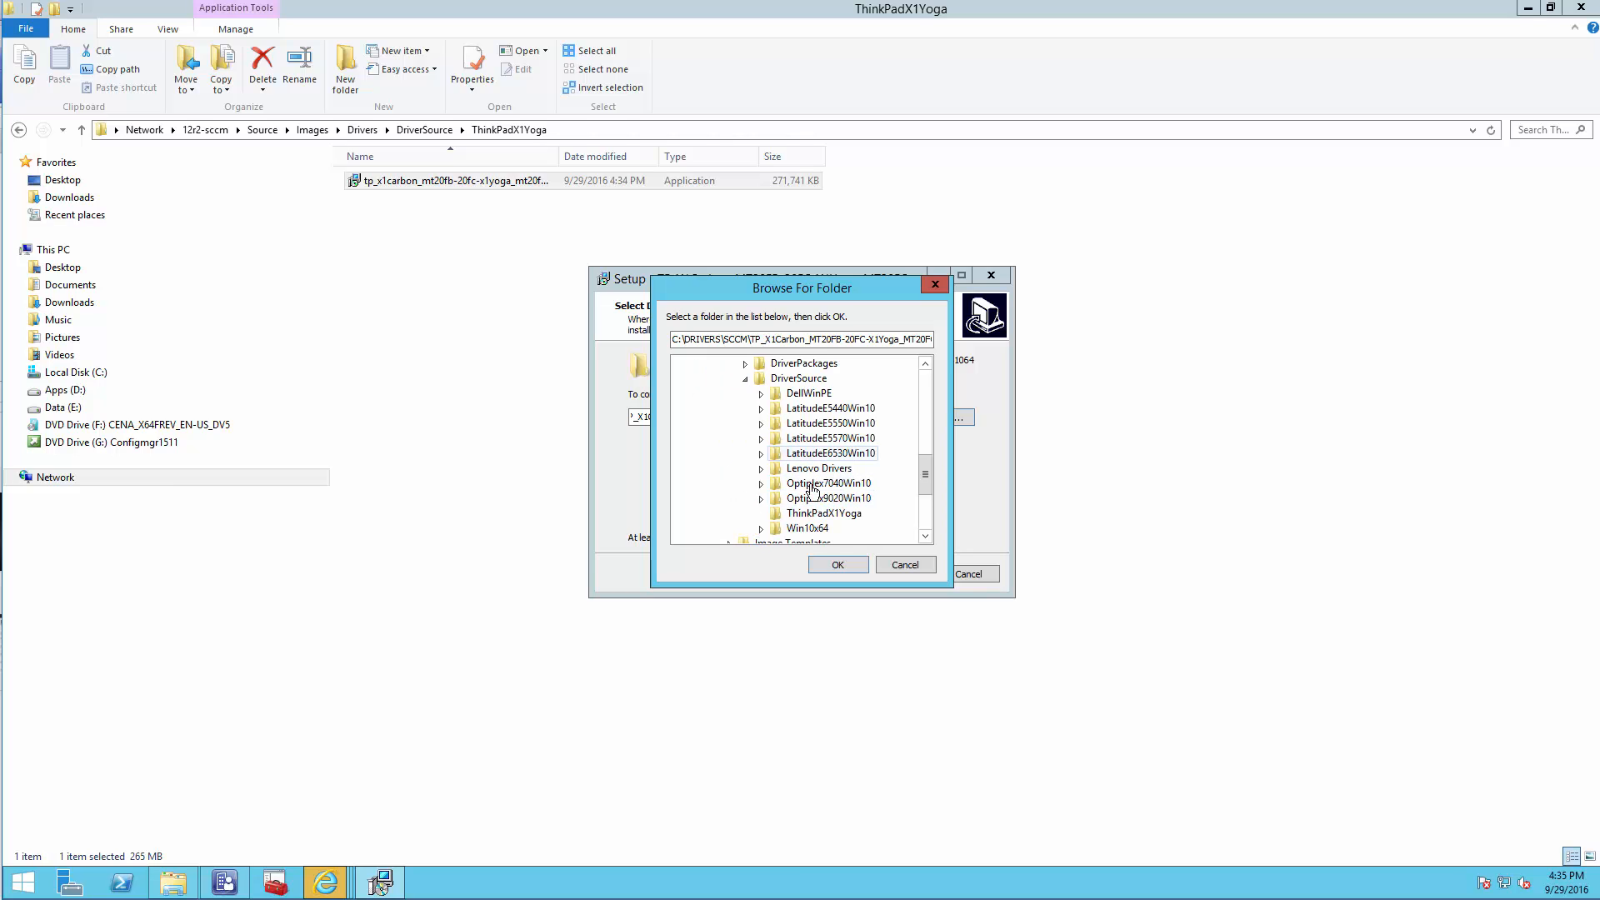
click(821, 512)
click(838, 564)
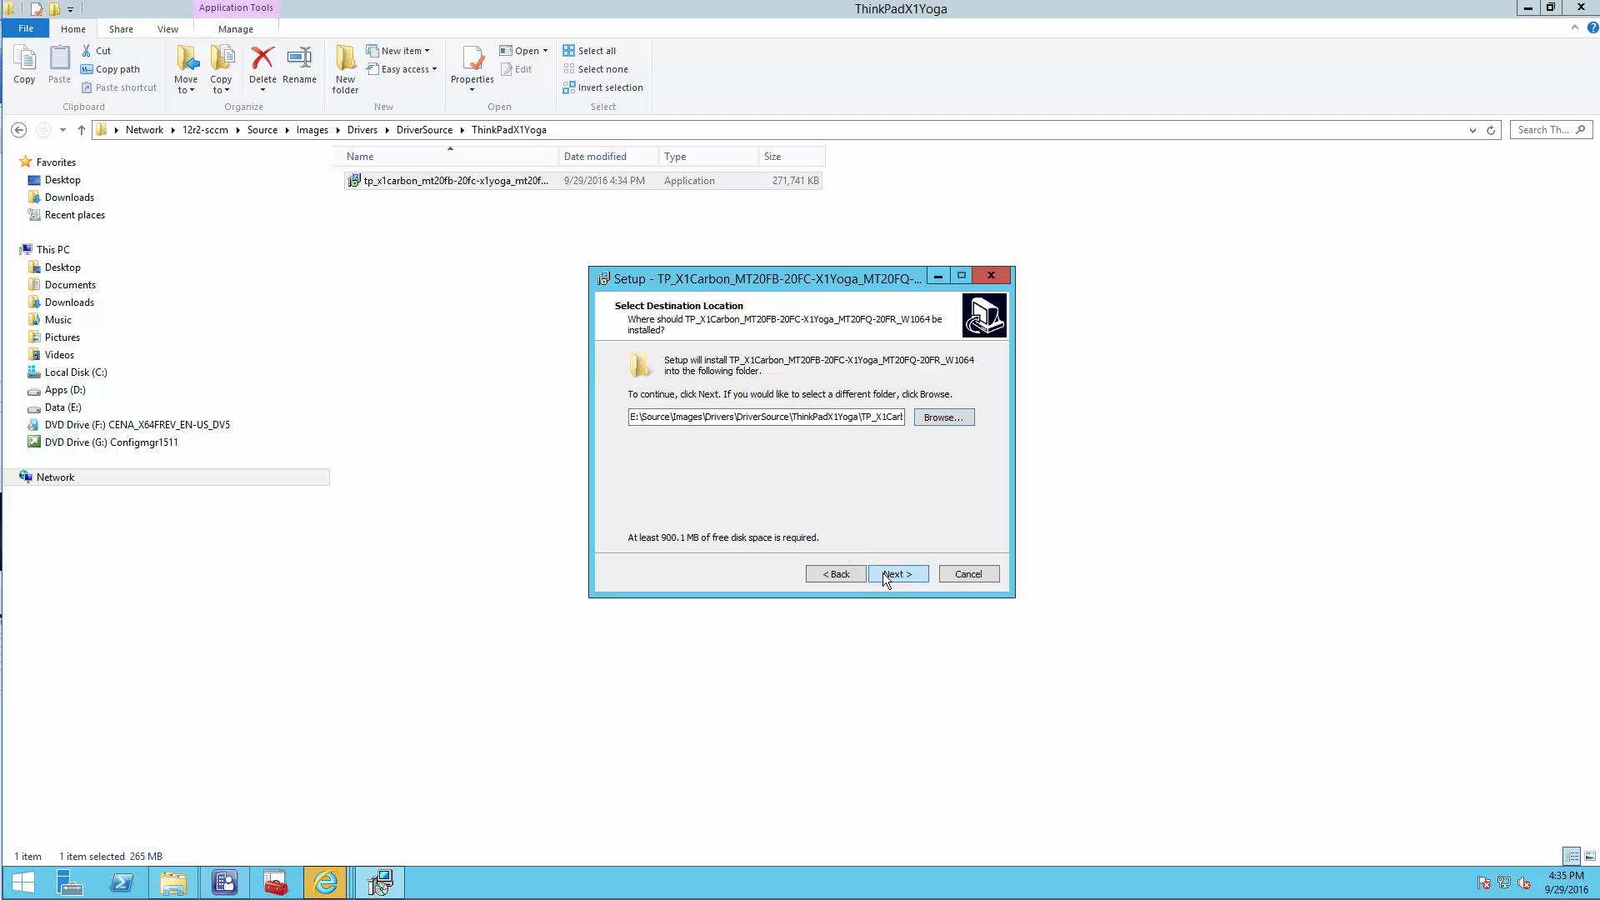
click(882, 572)
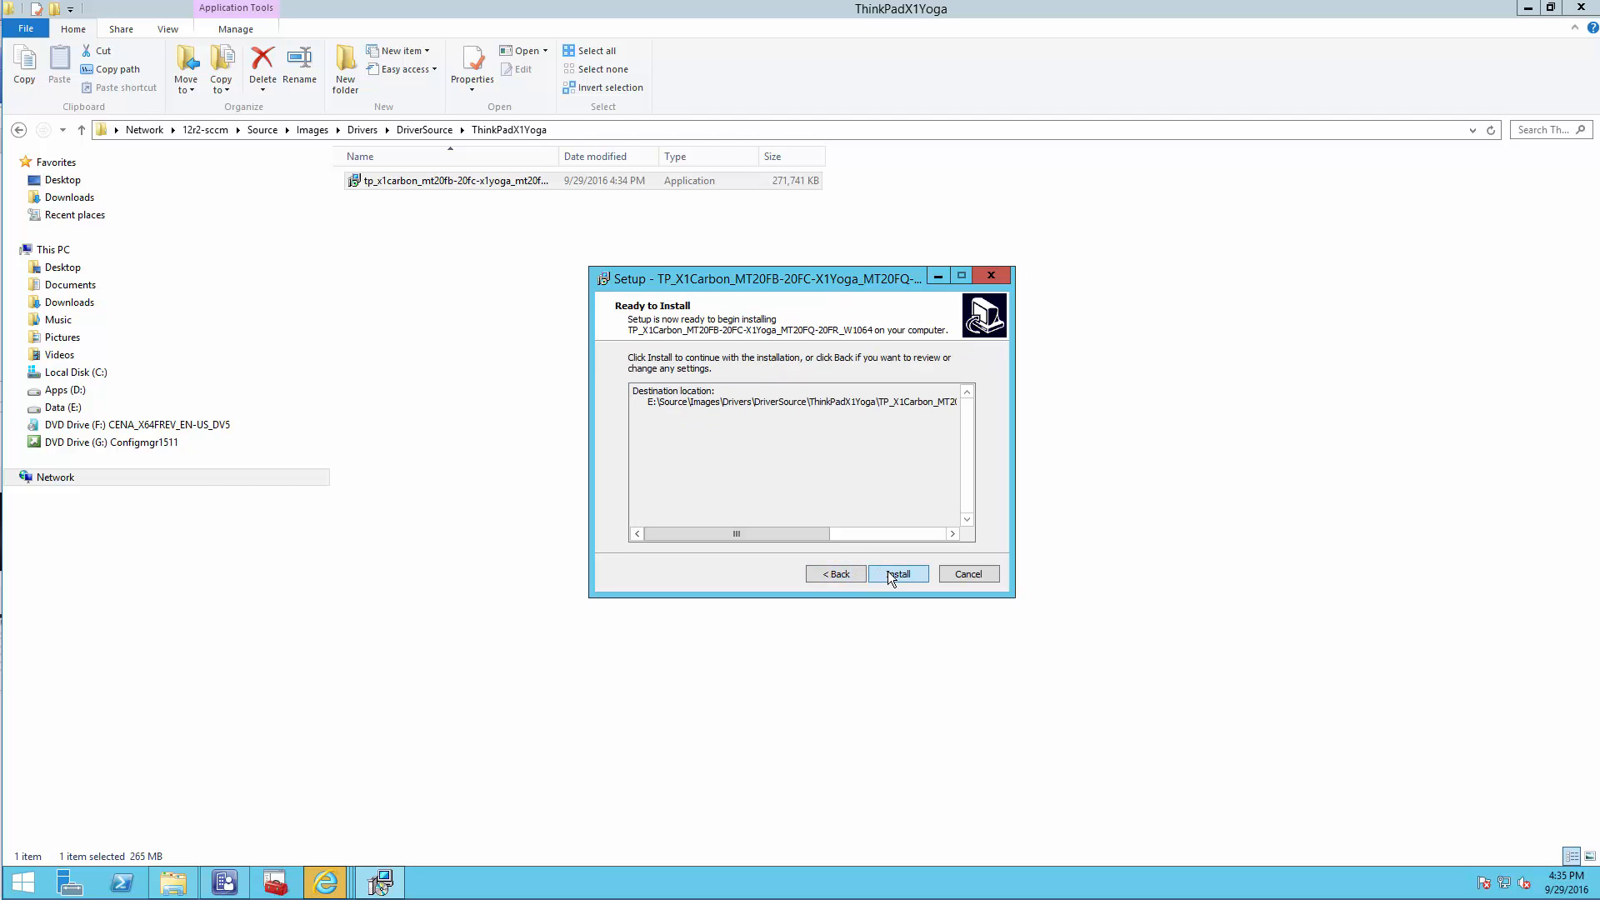
Install the driver package, viewing its extracted driver folder meanwhile, and finish the setup wizard
click(887, 572)
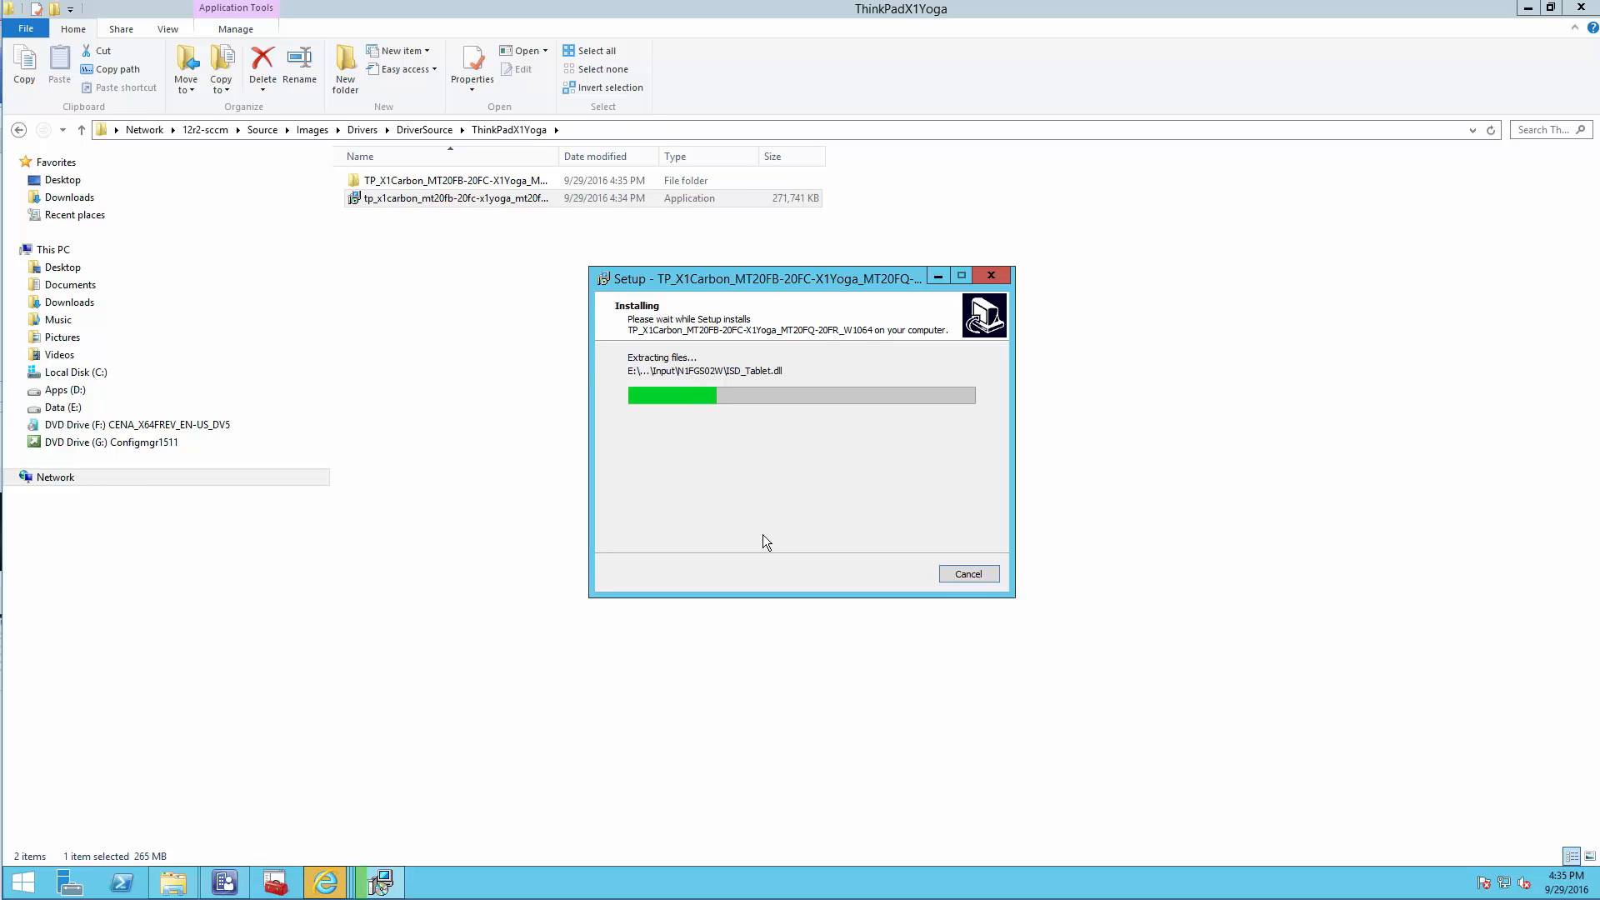
click(1550, 8)
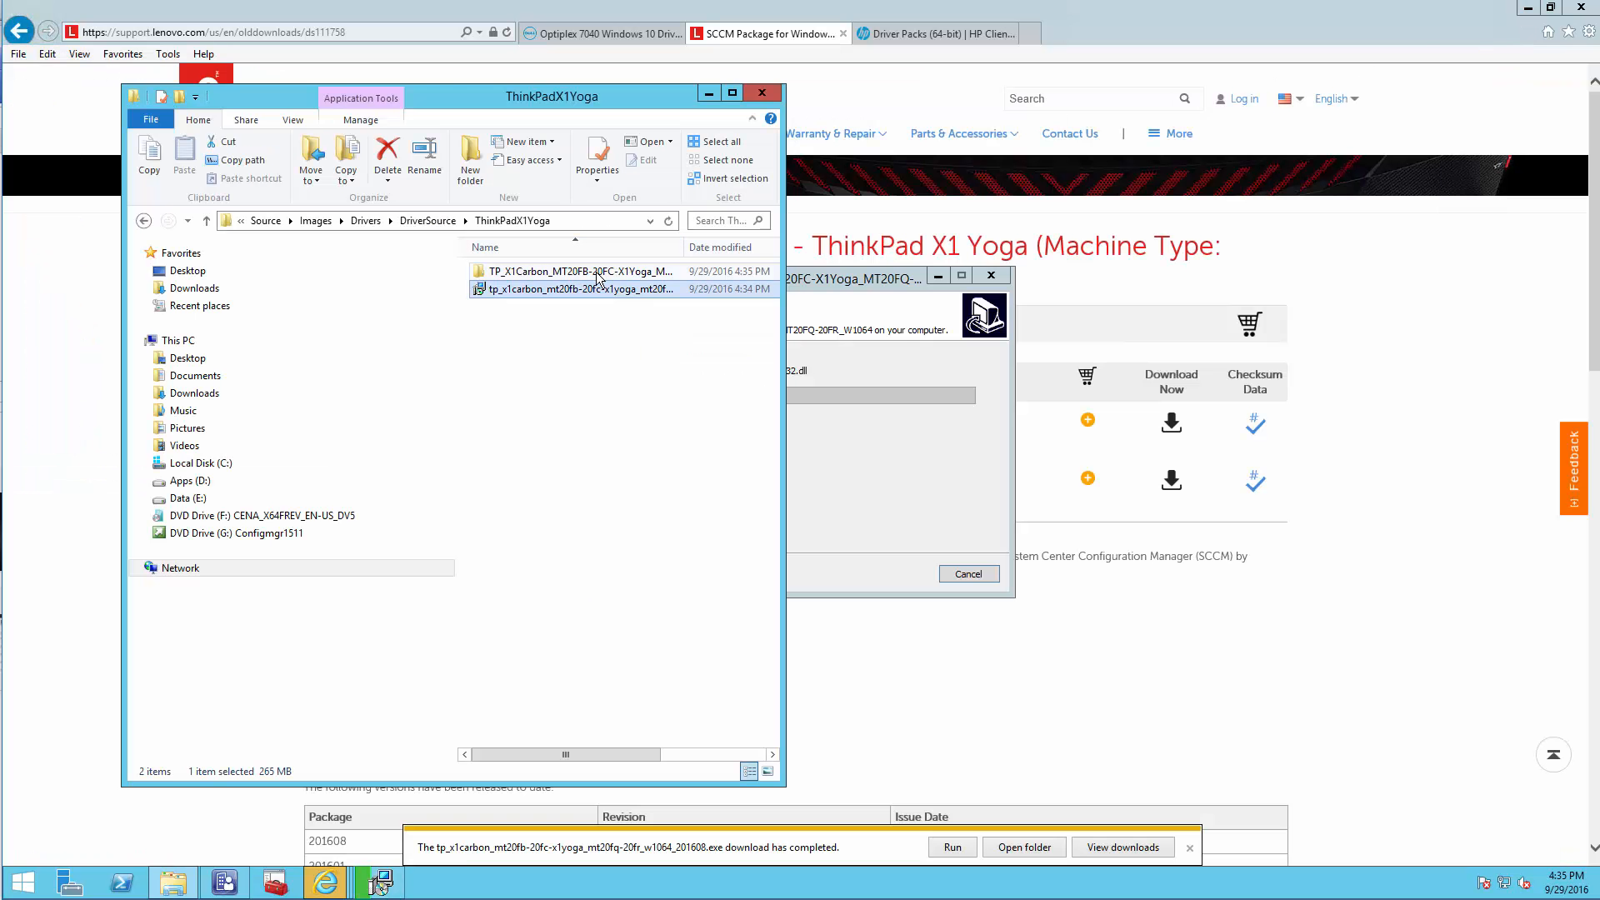
click(813, 285)
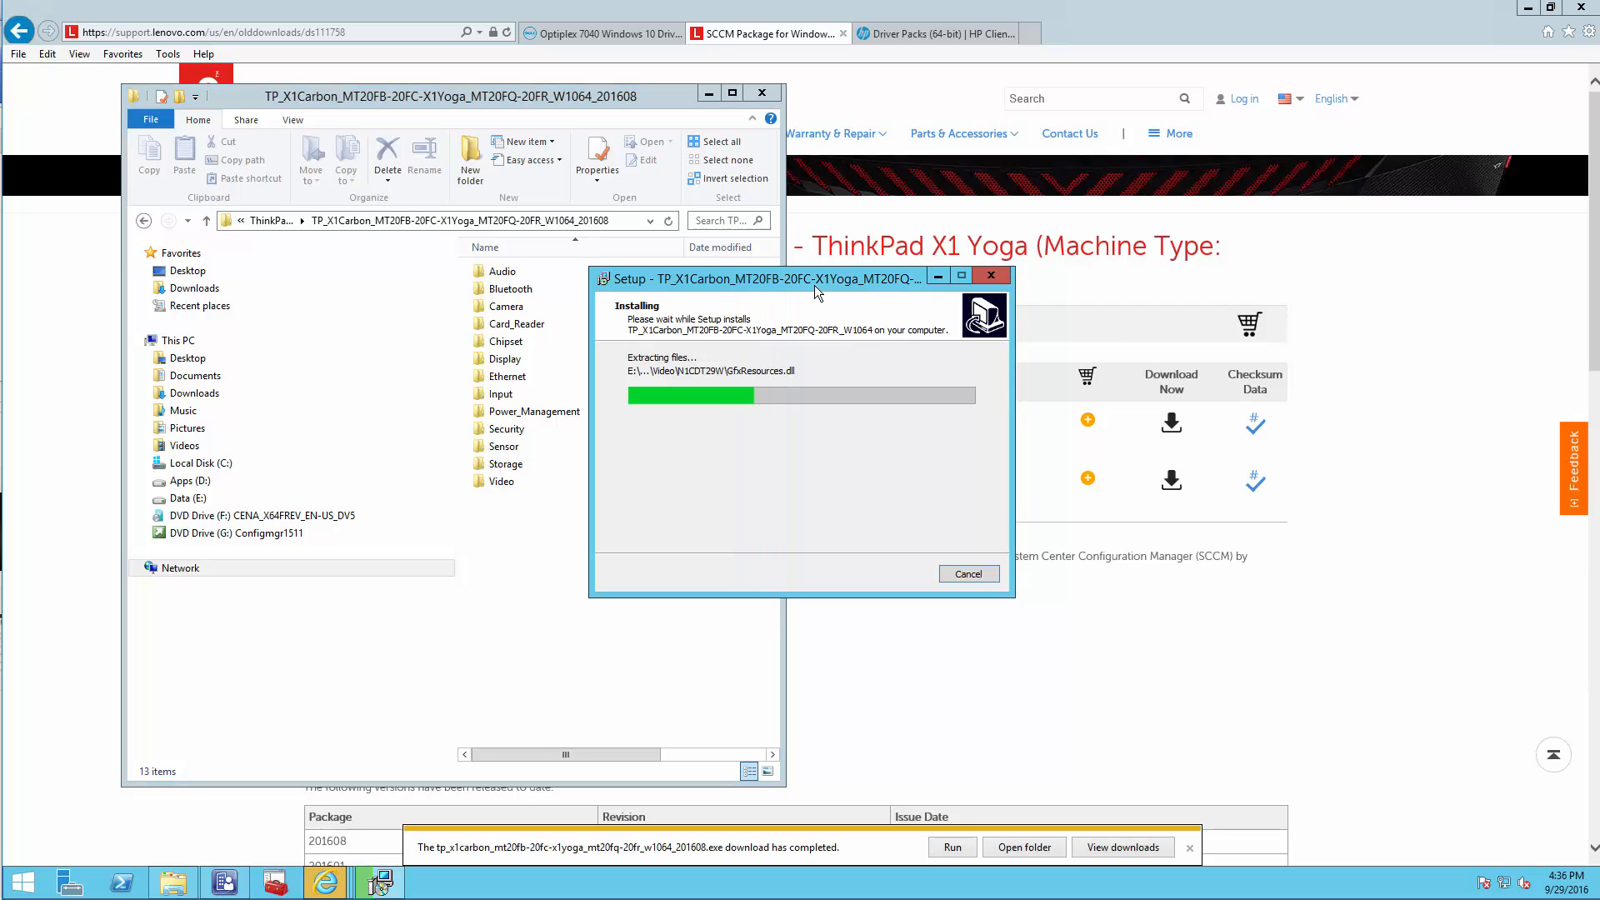
drag(1009, 276, 1107, 240)
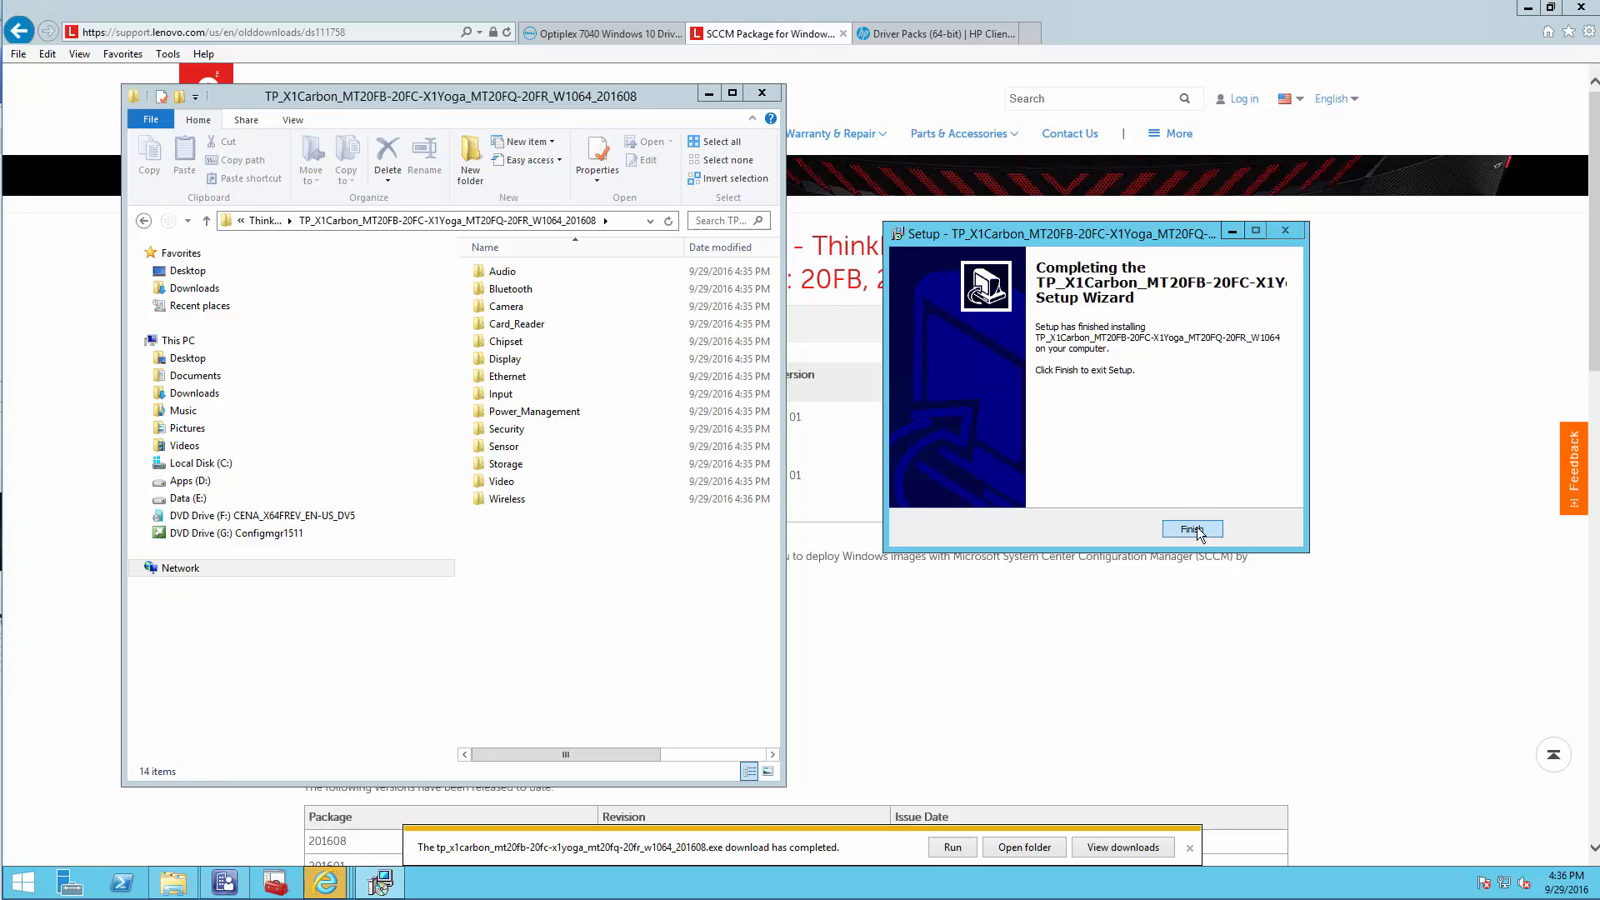
click(1191, 528)
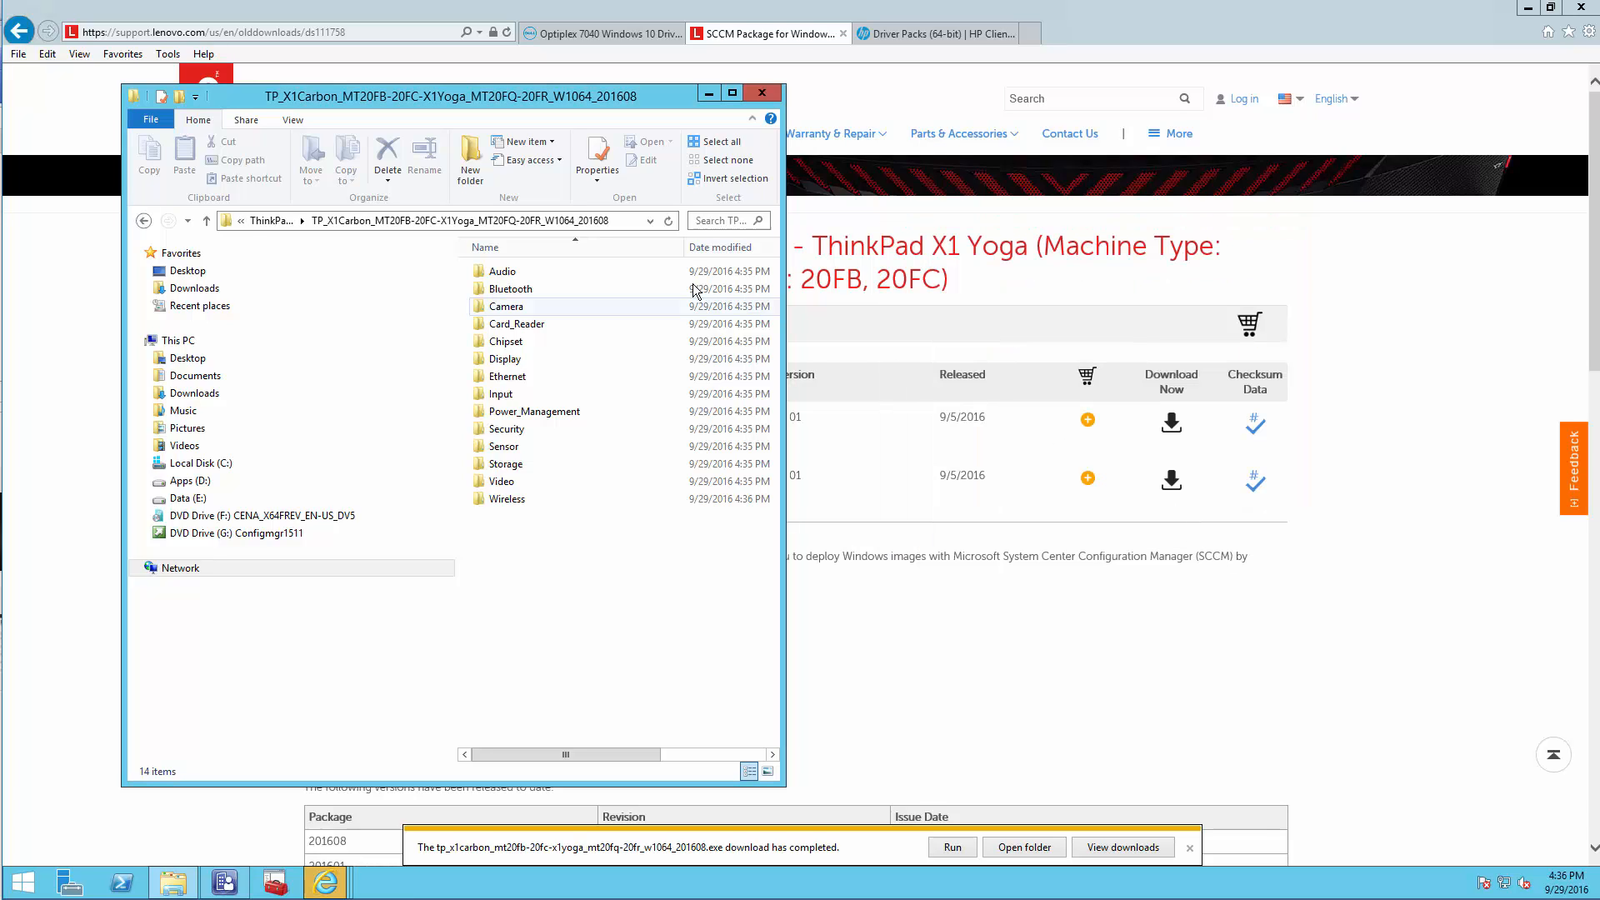
Return to the ThinkPadX1Yoga folder and delete the downloaded package executable
click(271, 219)
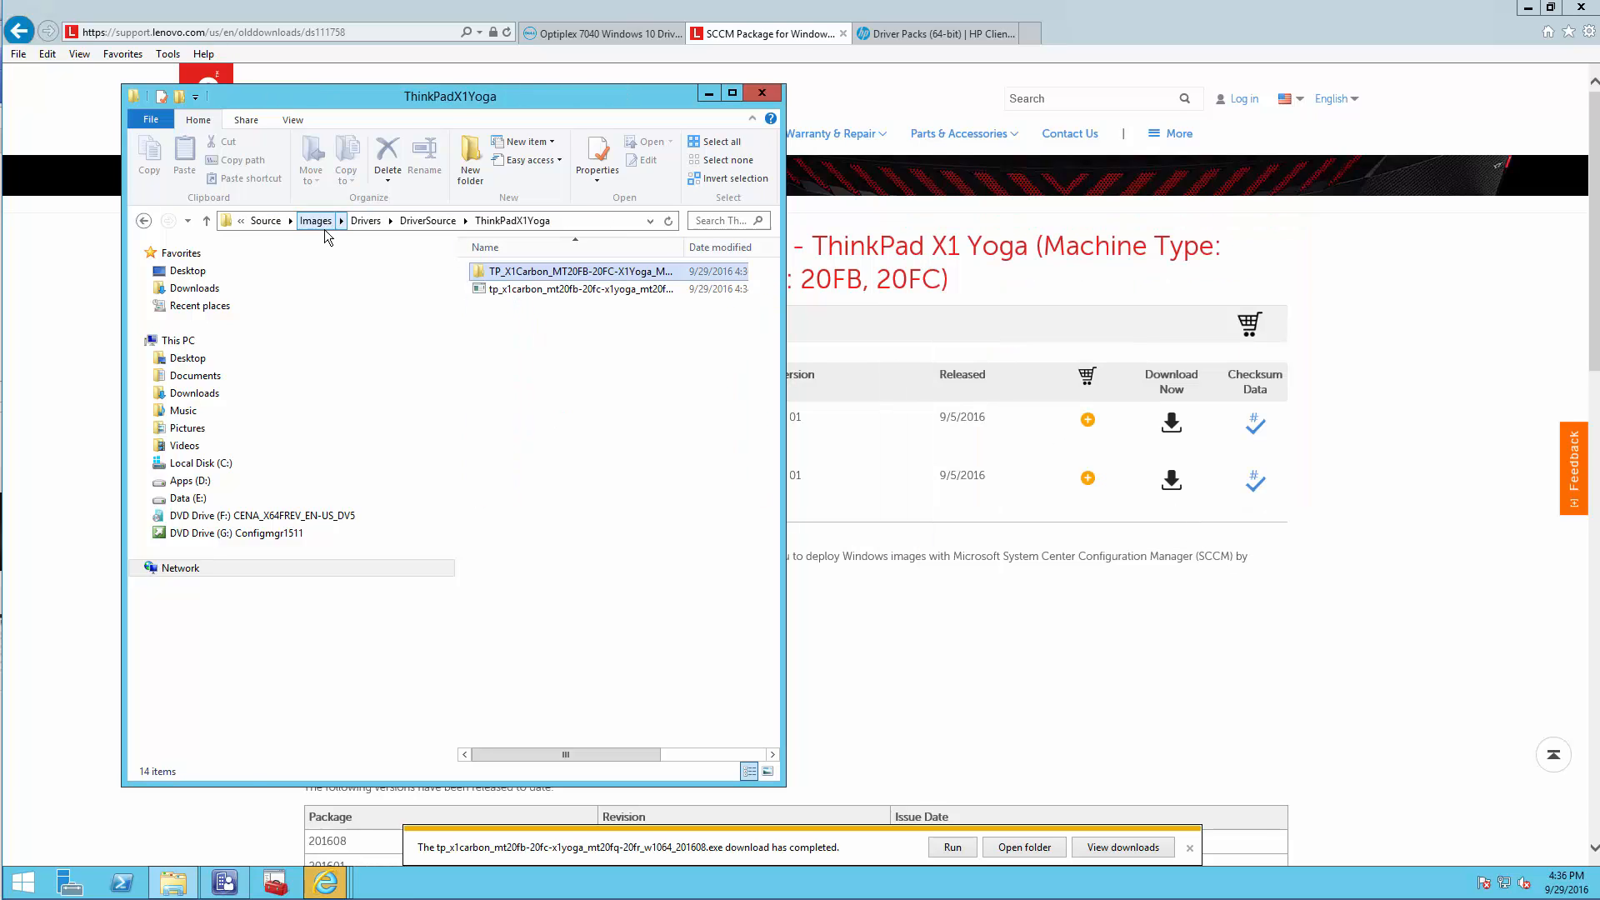
click(533, 289)
right_click(533, 289)
click(587, 508)
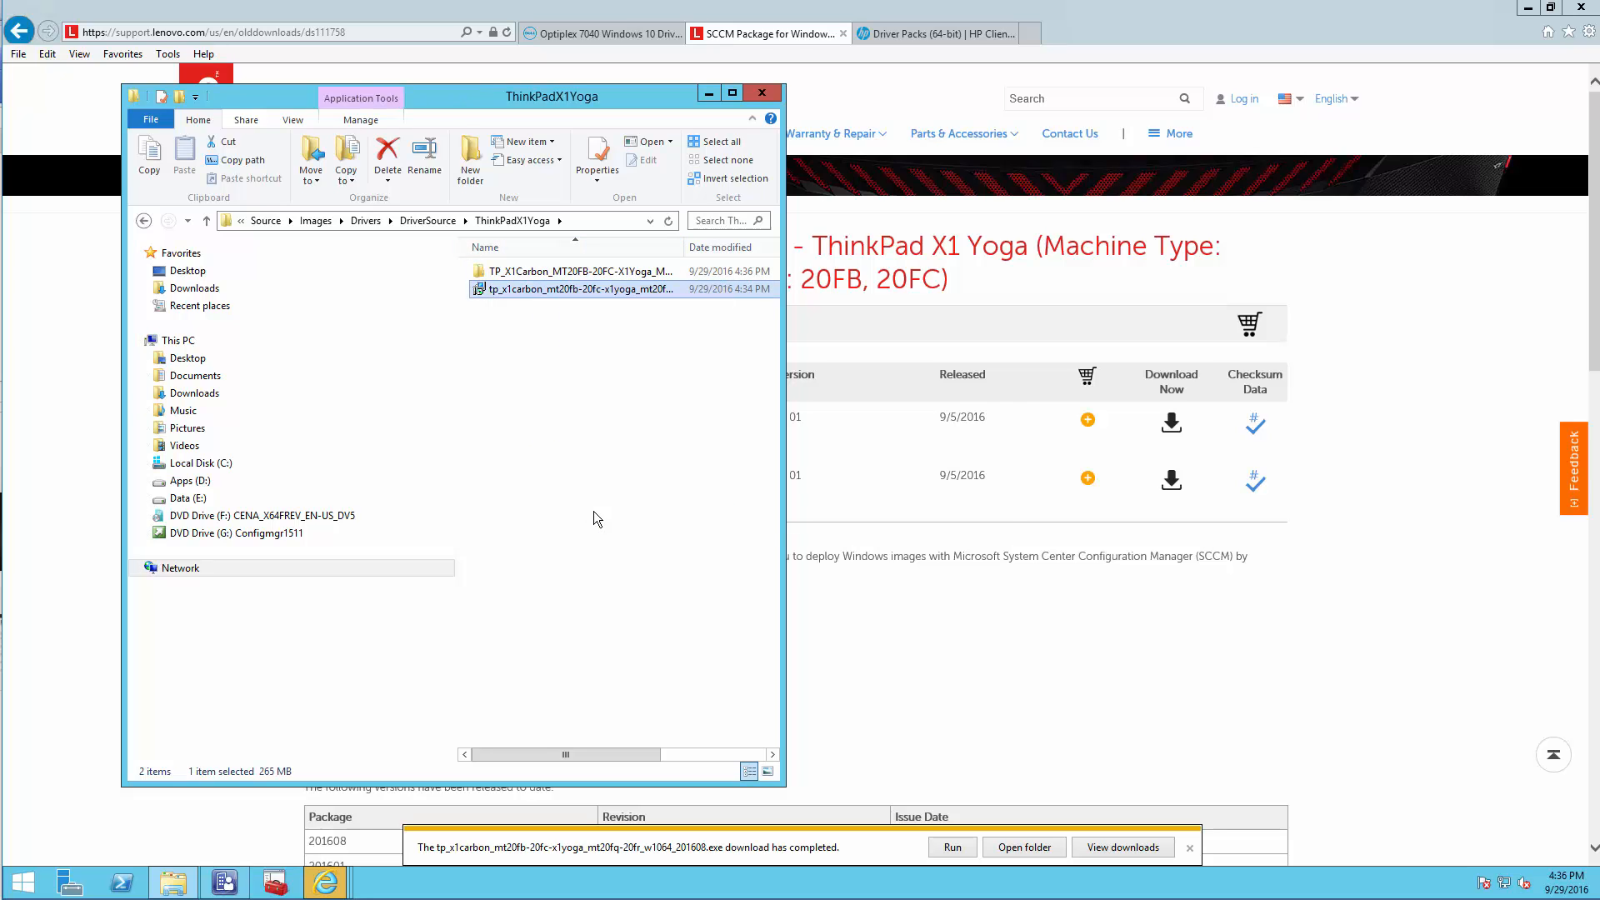
click(837, 500)
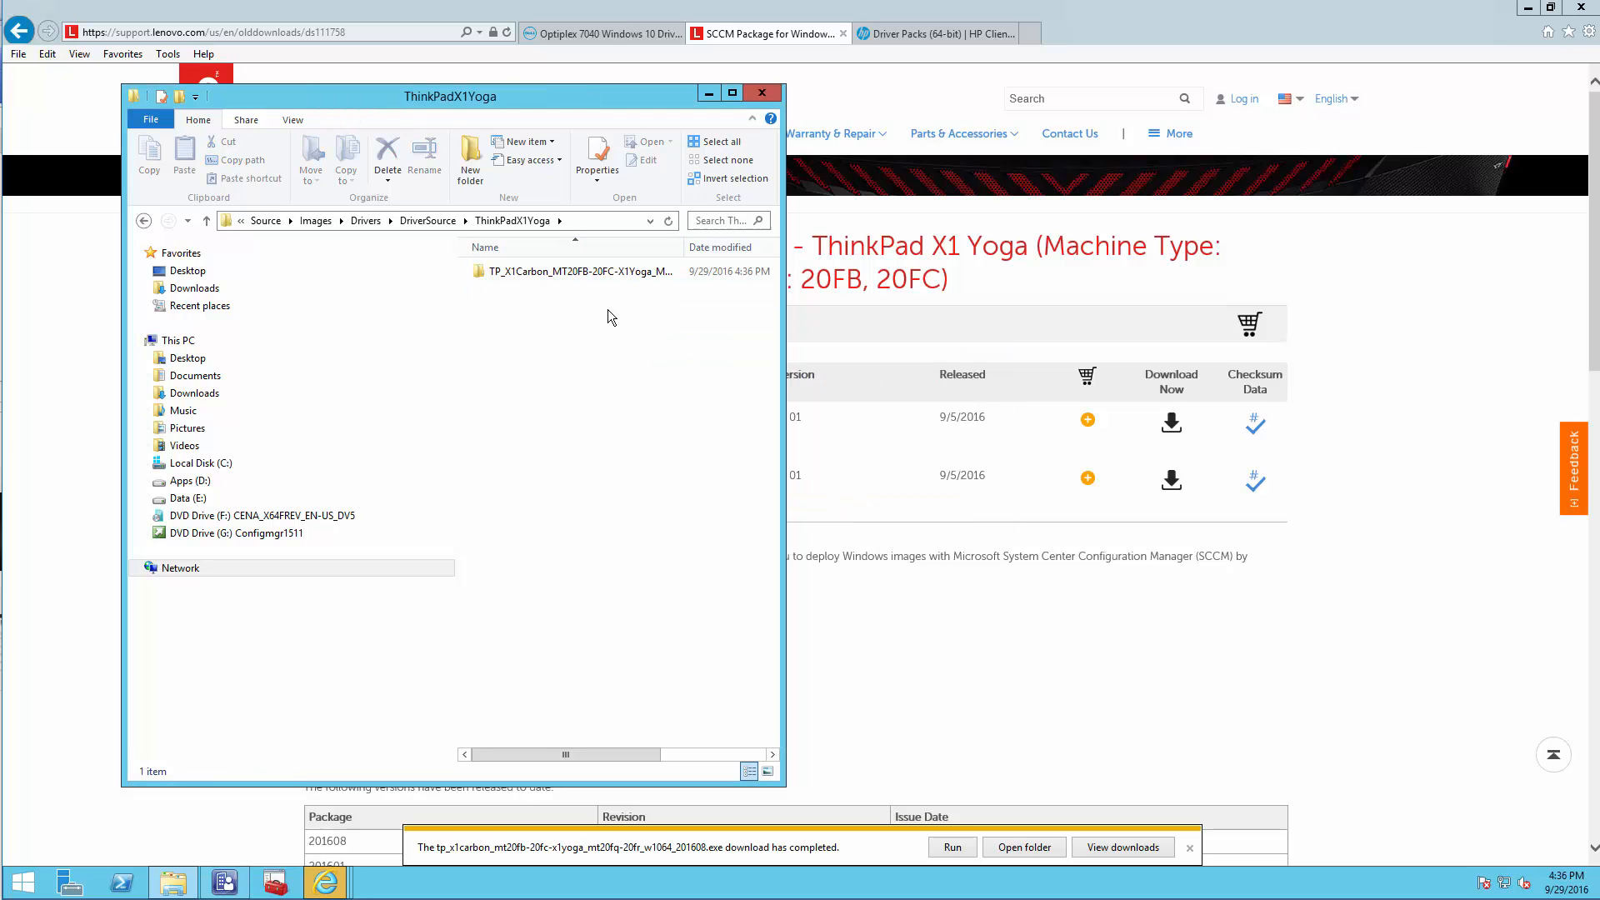
Try to move all the driver category folders from the extracted TP_X1Carbon package folder up into the ThinkPadX1Yoga folder
double_click(599, 275)
drag(579, 542, 505, 260)
key(ctrl+x)
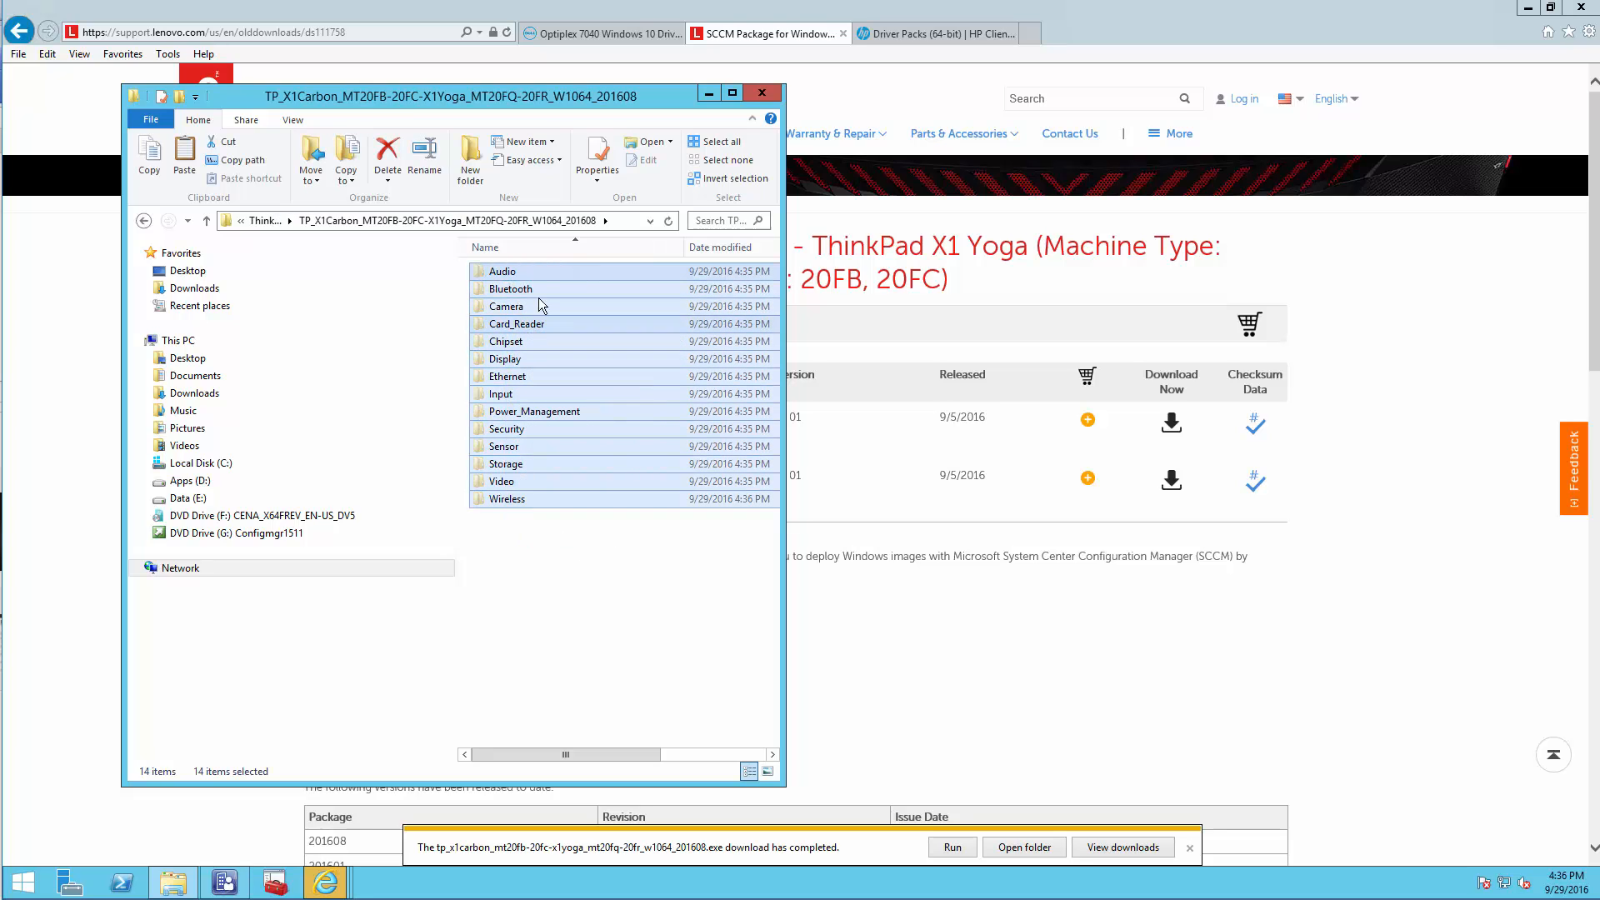
click(278, 221)
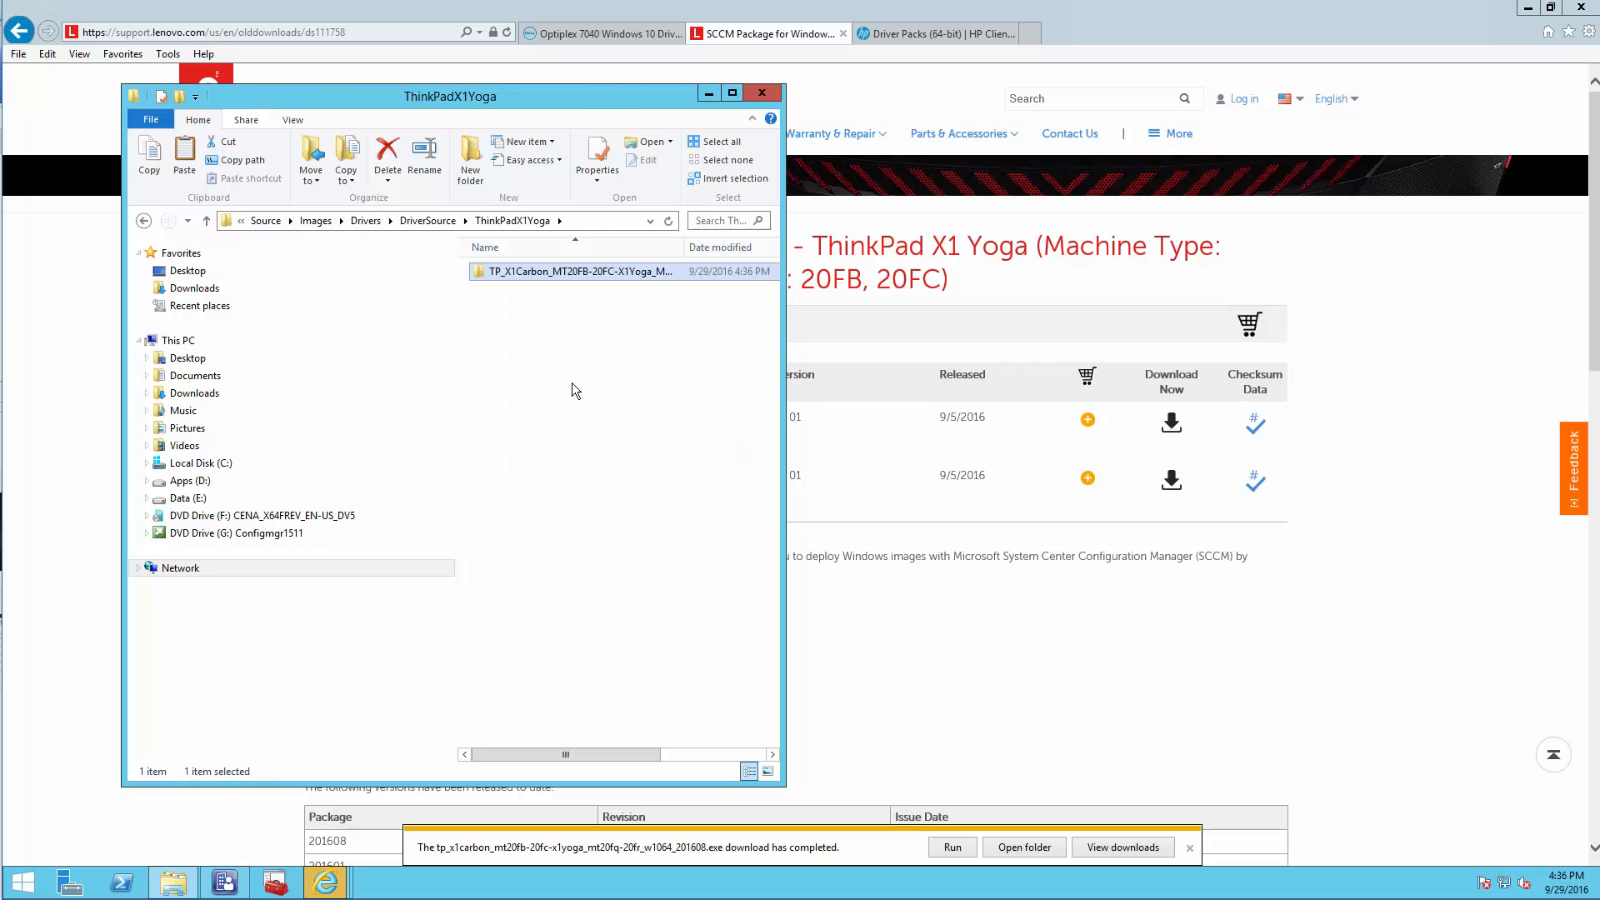
right_click(564, 377)
click(617, 486)
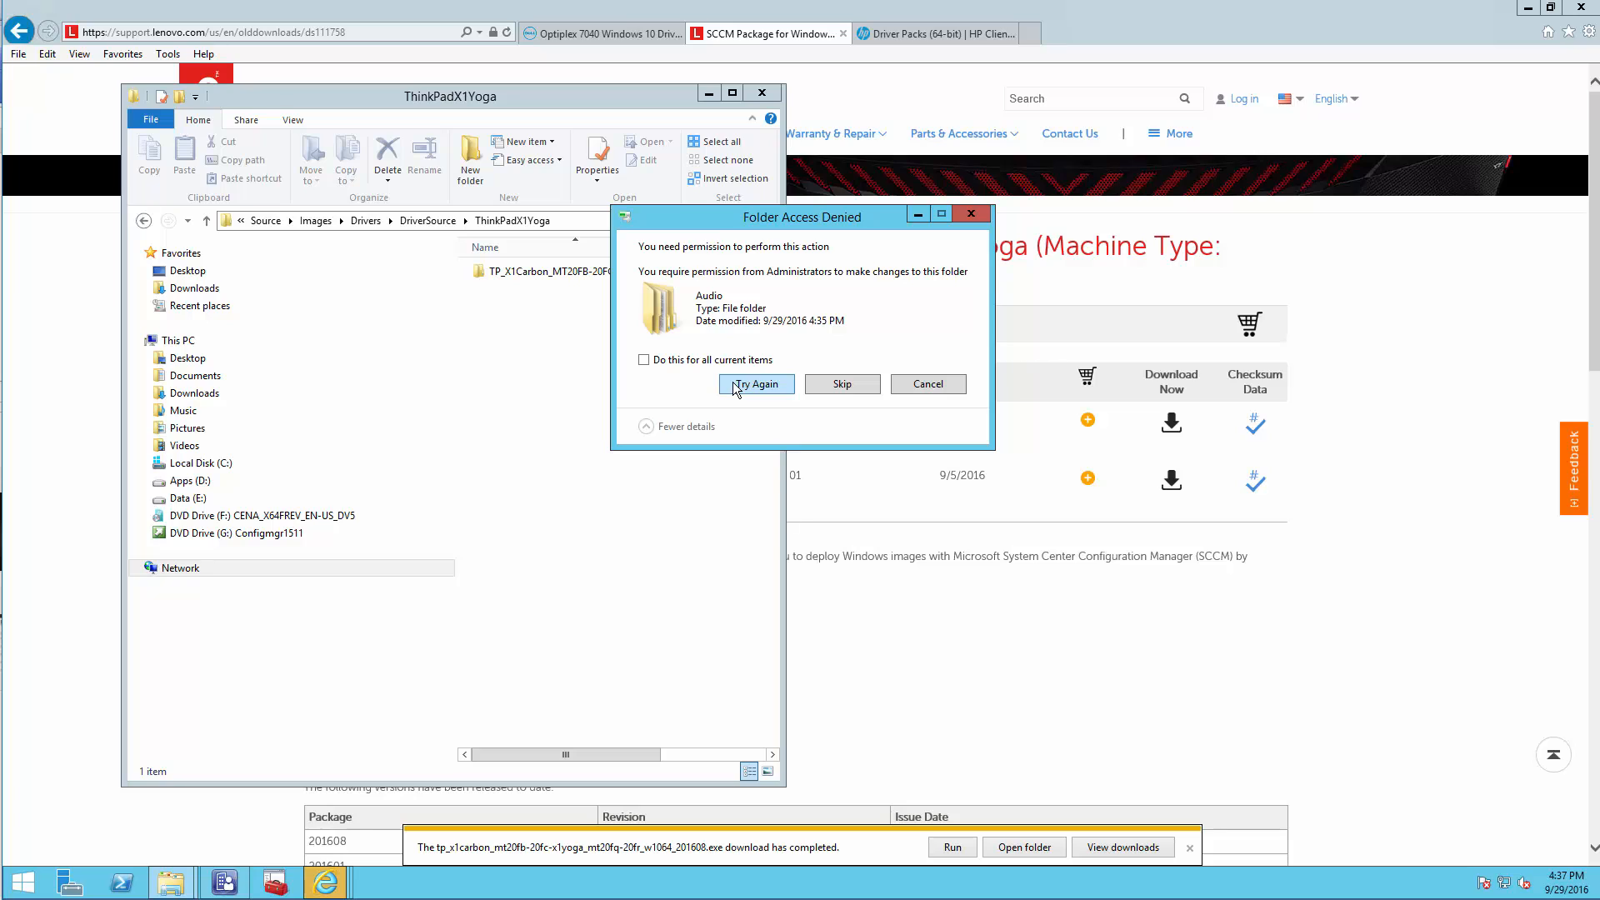
click(928, 384)
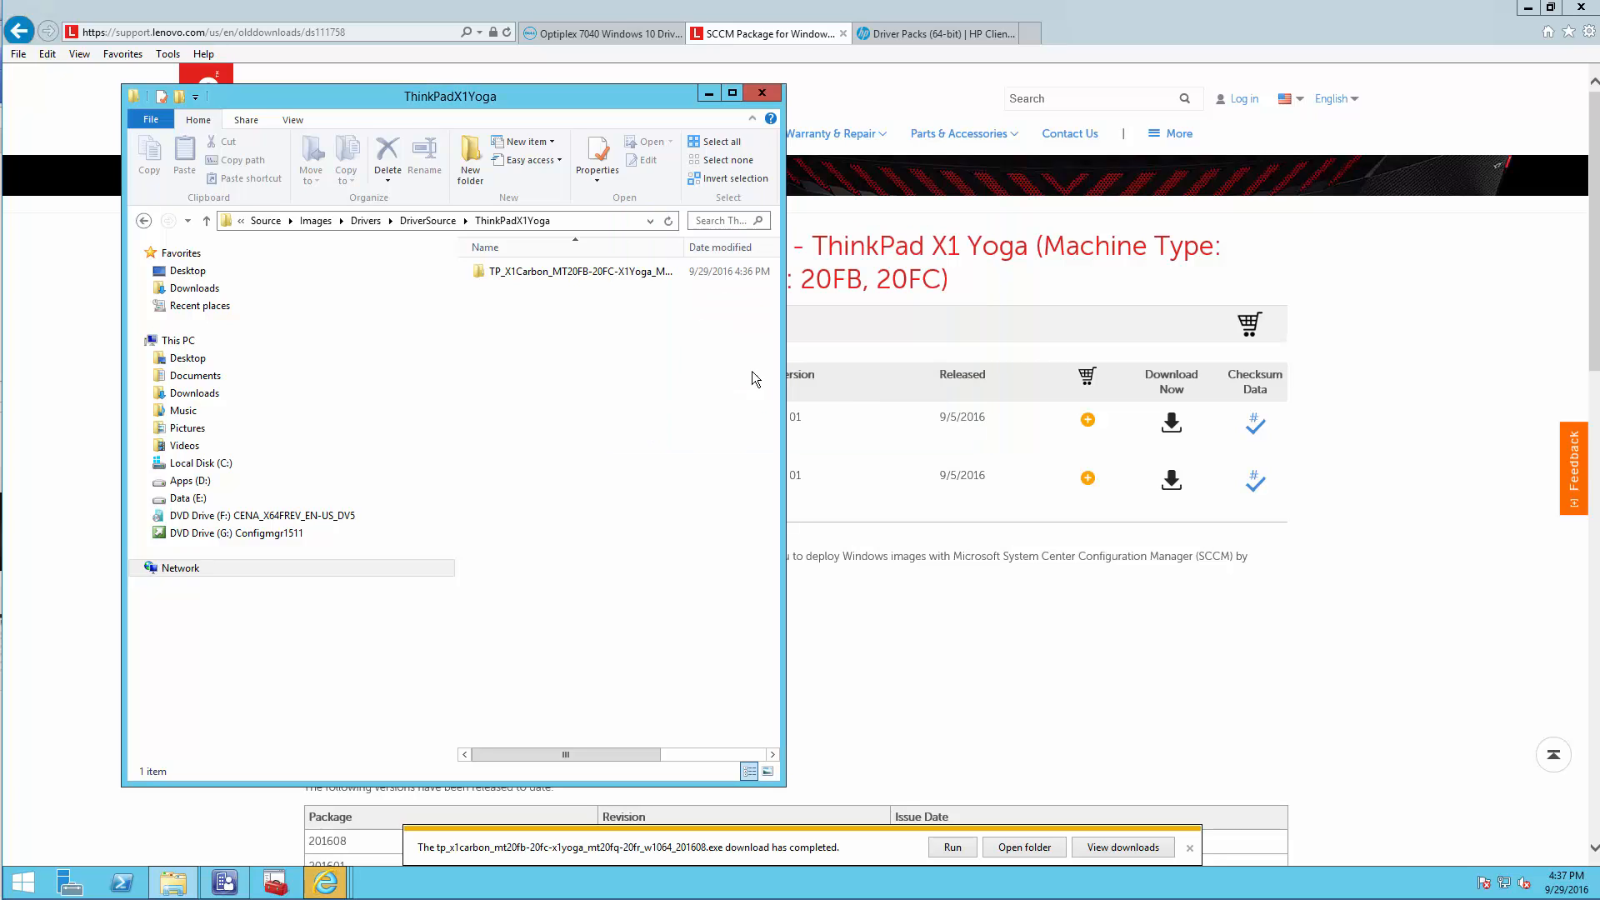
Inspect the Audio driver's N1GA803W subfolder inside the extracted package and return to the package folder
click(565, 277)
double_click(565, 278)
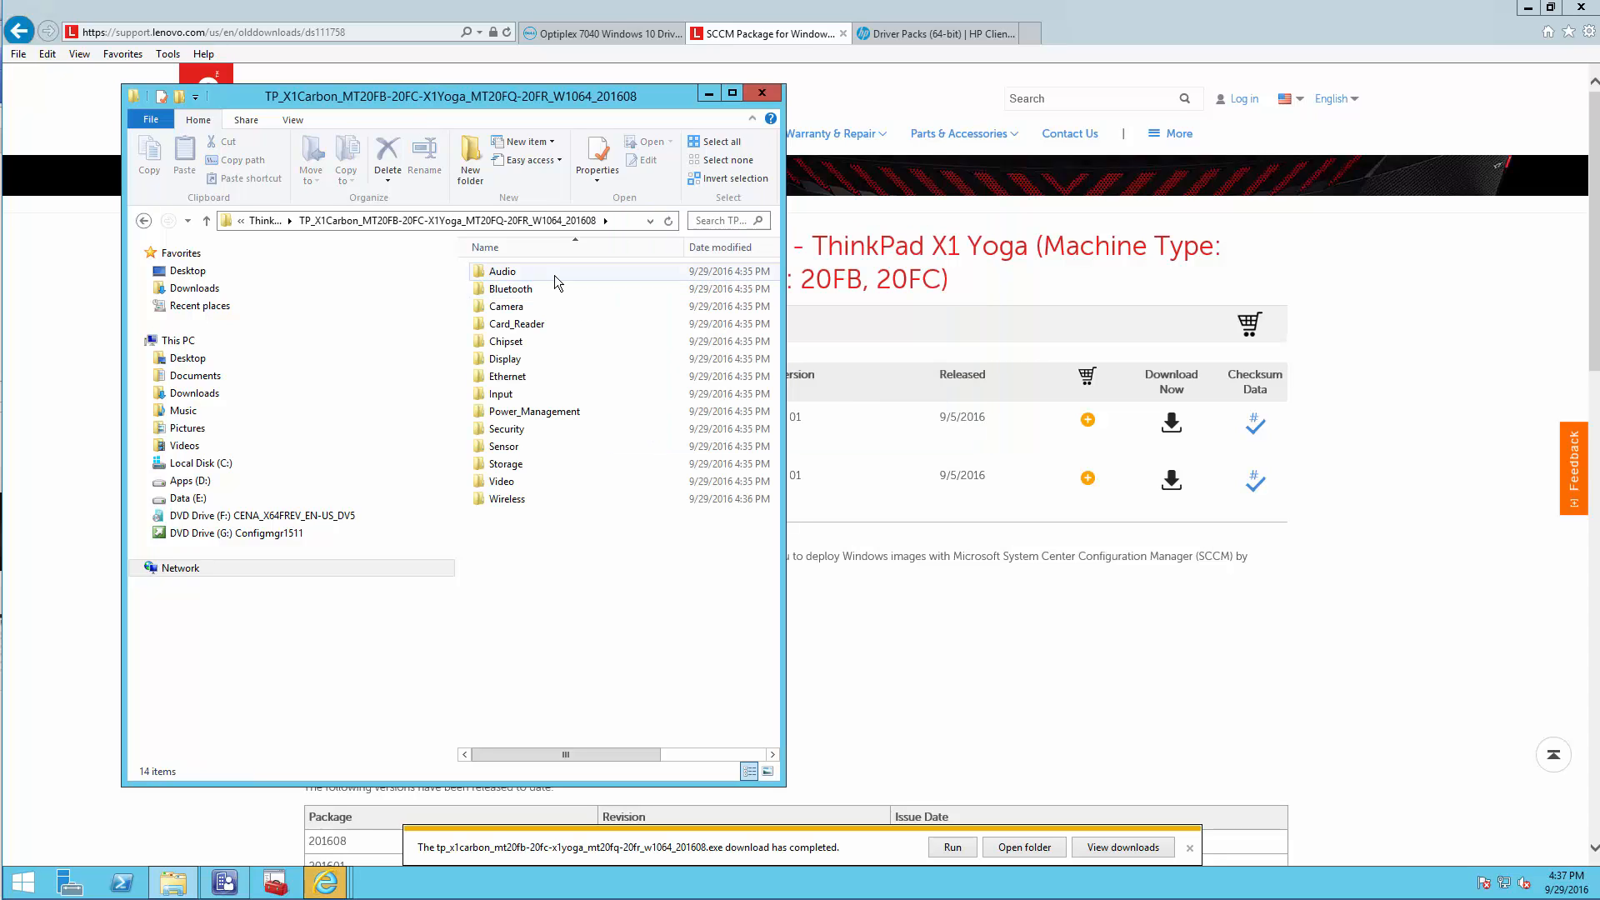
double_click(553, 274)
double_click(556, 279)
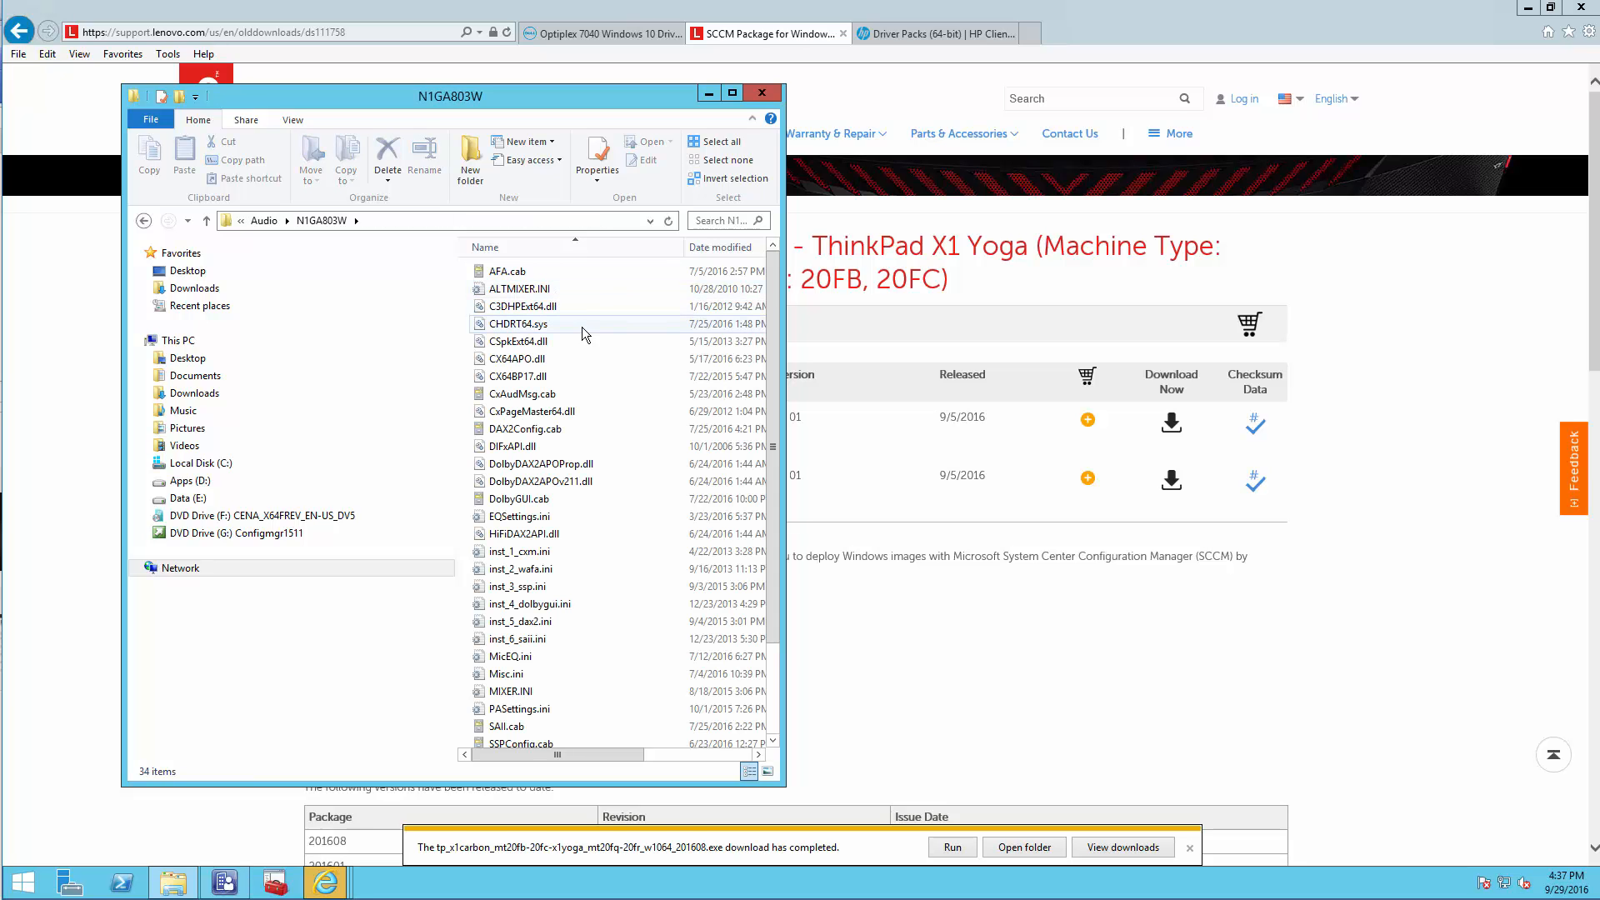
click(272, 220)
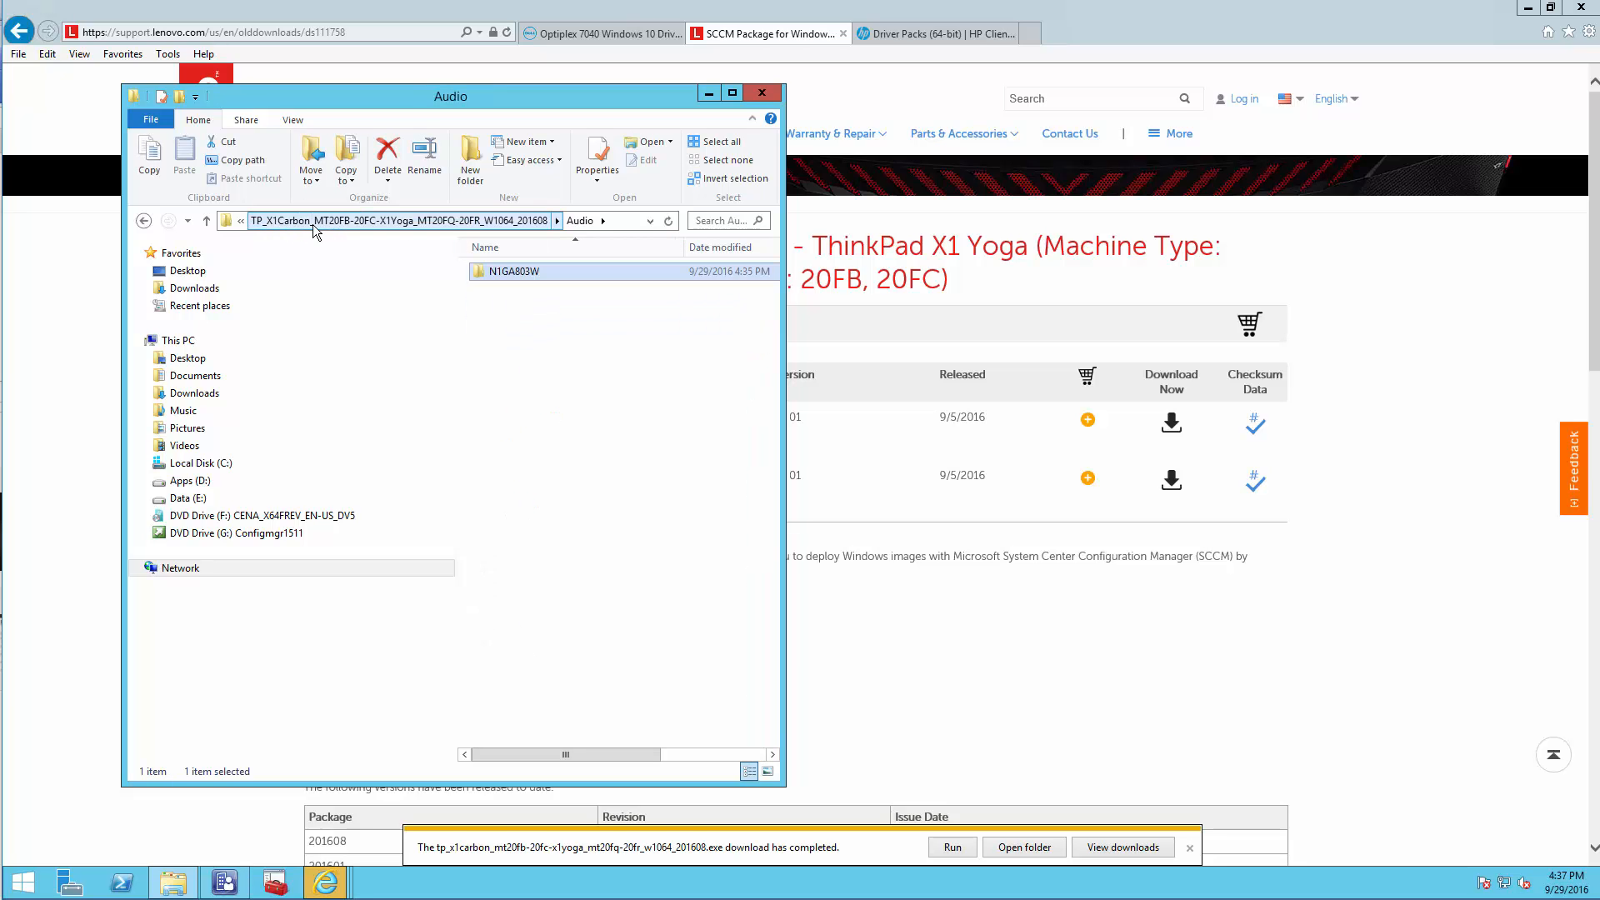
click(313, 222)
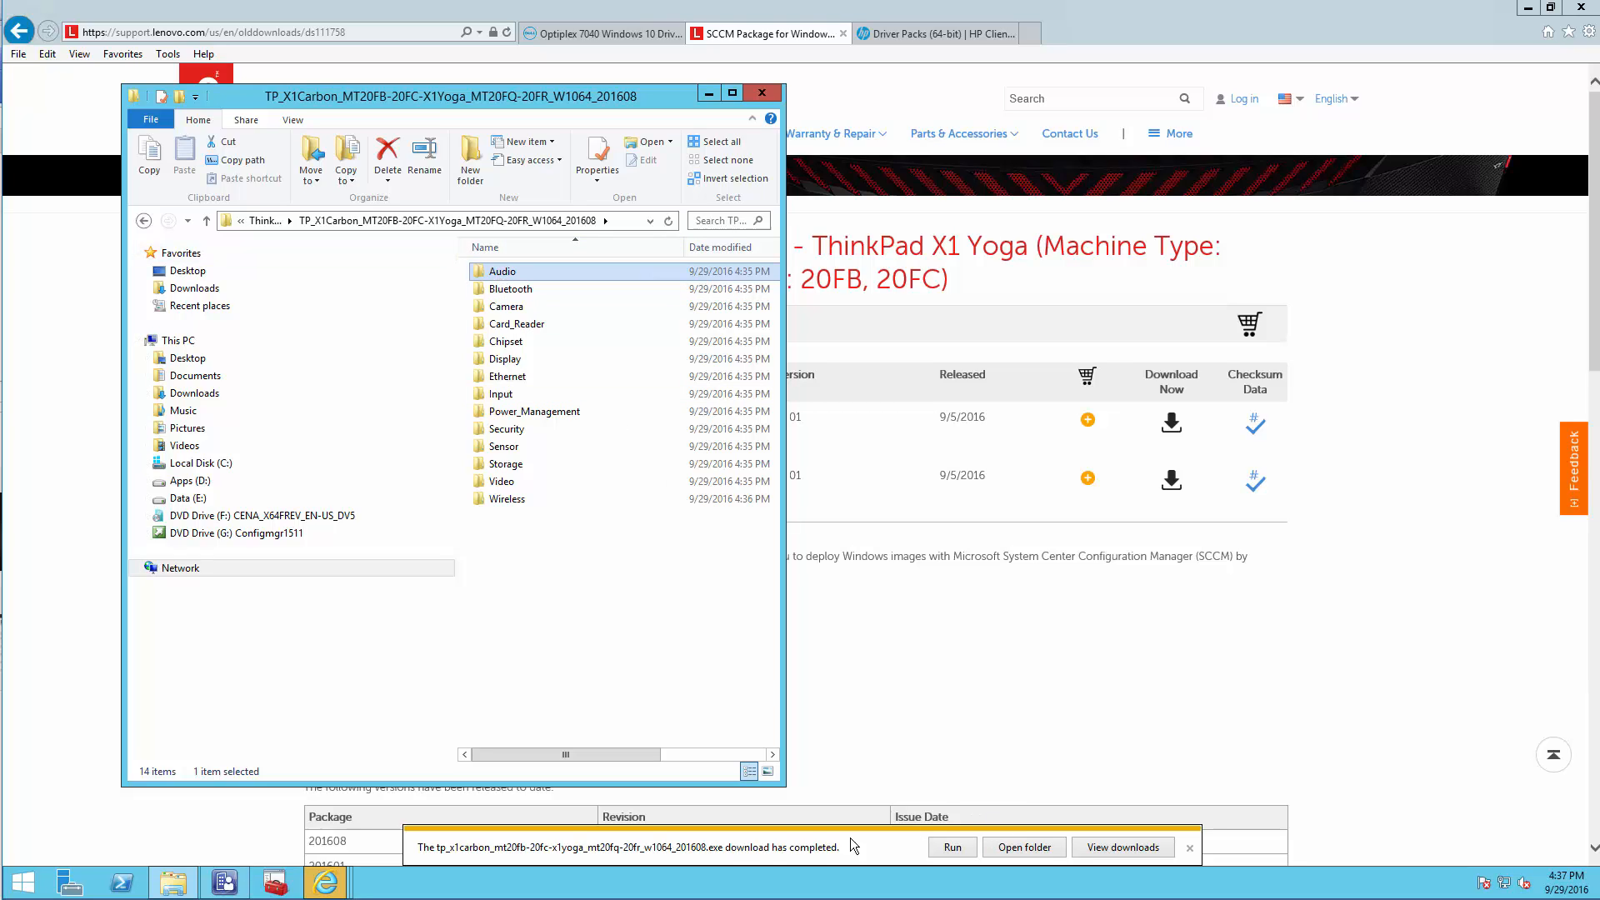
Dismiss the browser's download notification and browse File Explorer to the Source folder on the Data (E:) drive
click(1190, 847)
click(173, 882)
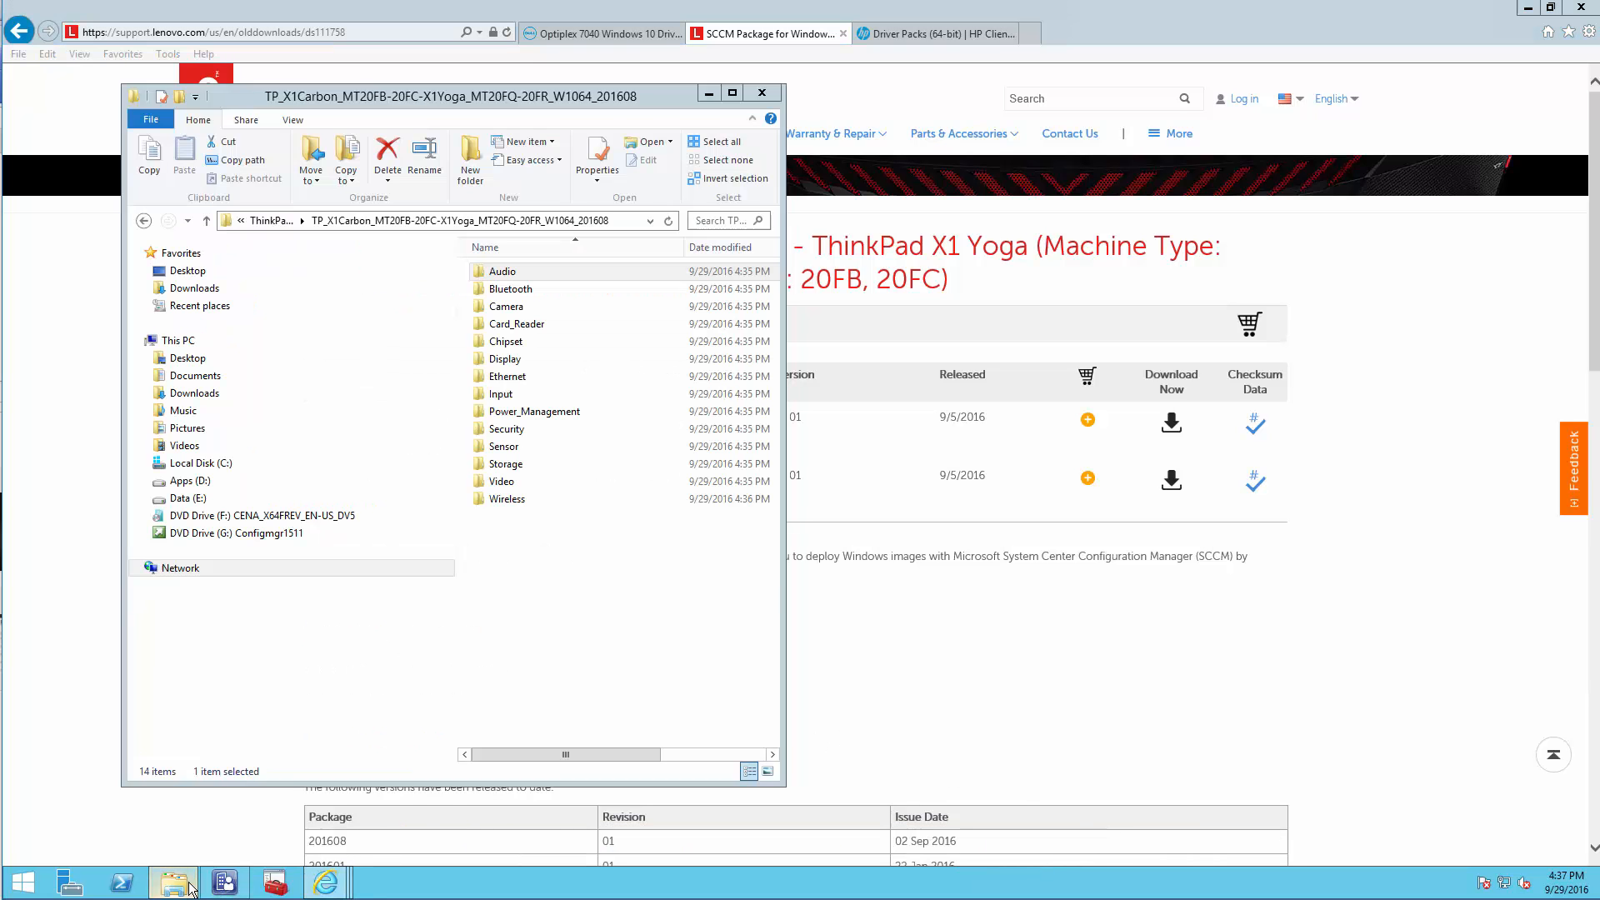
click(617, 219)
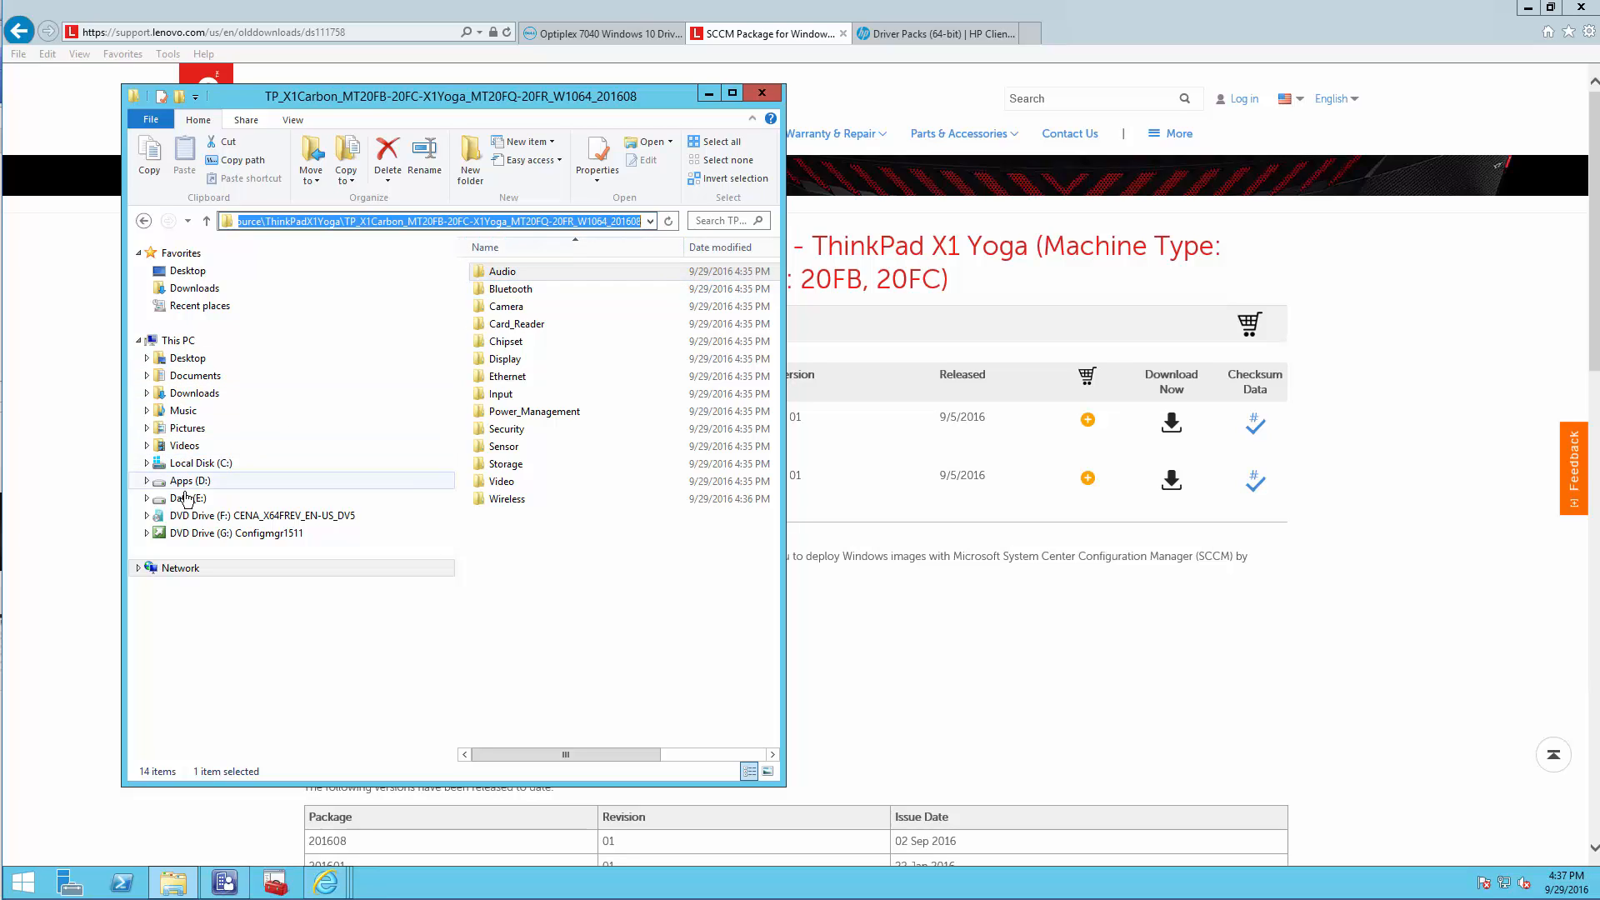
click(217, 497)
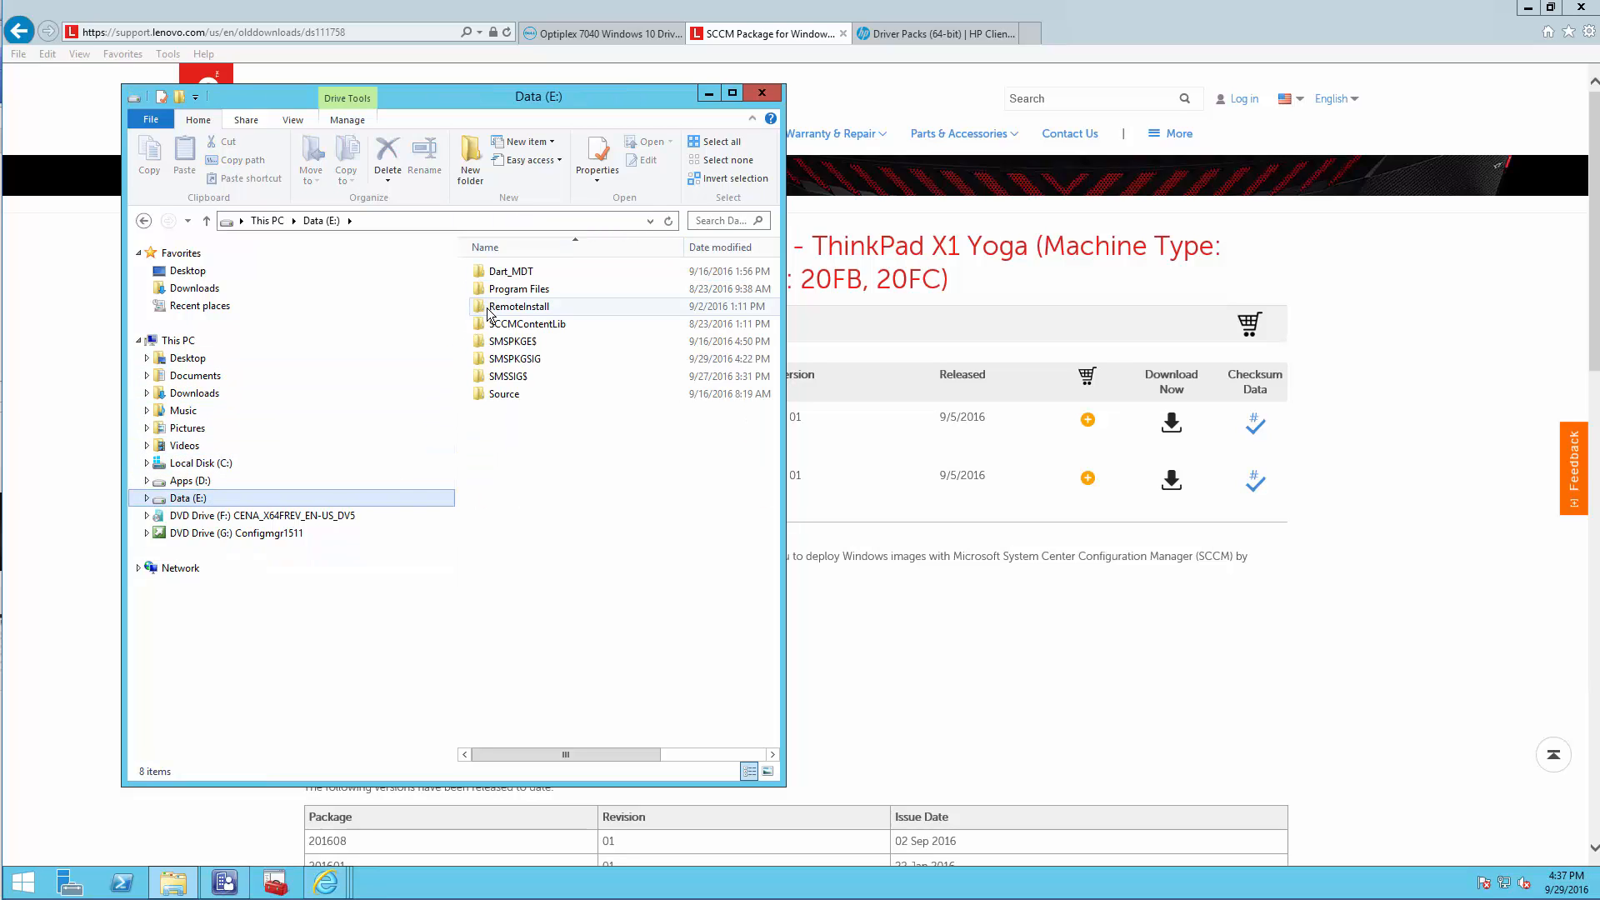
click(487, 395)
double_click(487, 395)
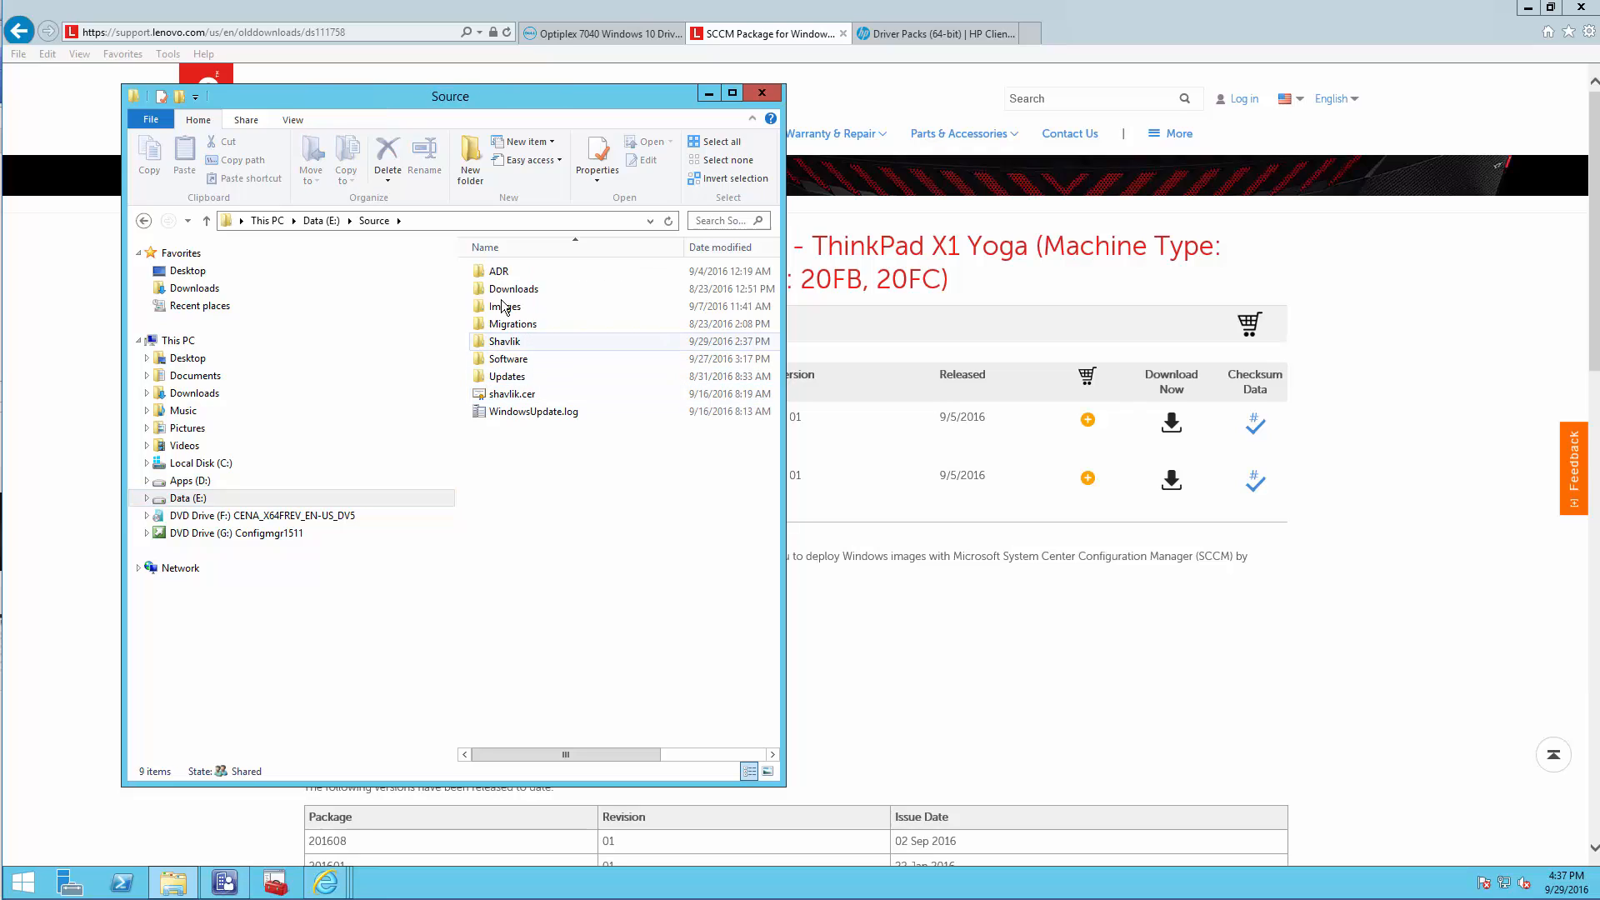
click(496, 362)
double_click(496, 365)
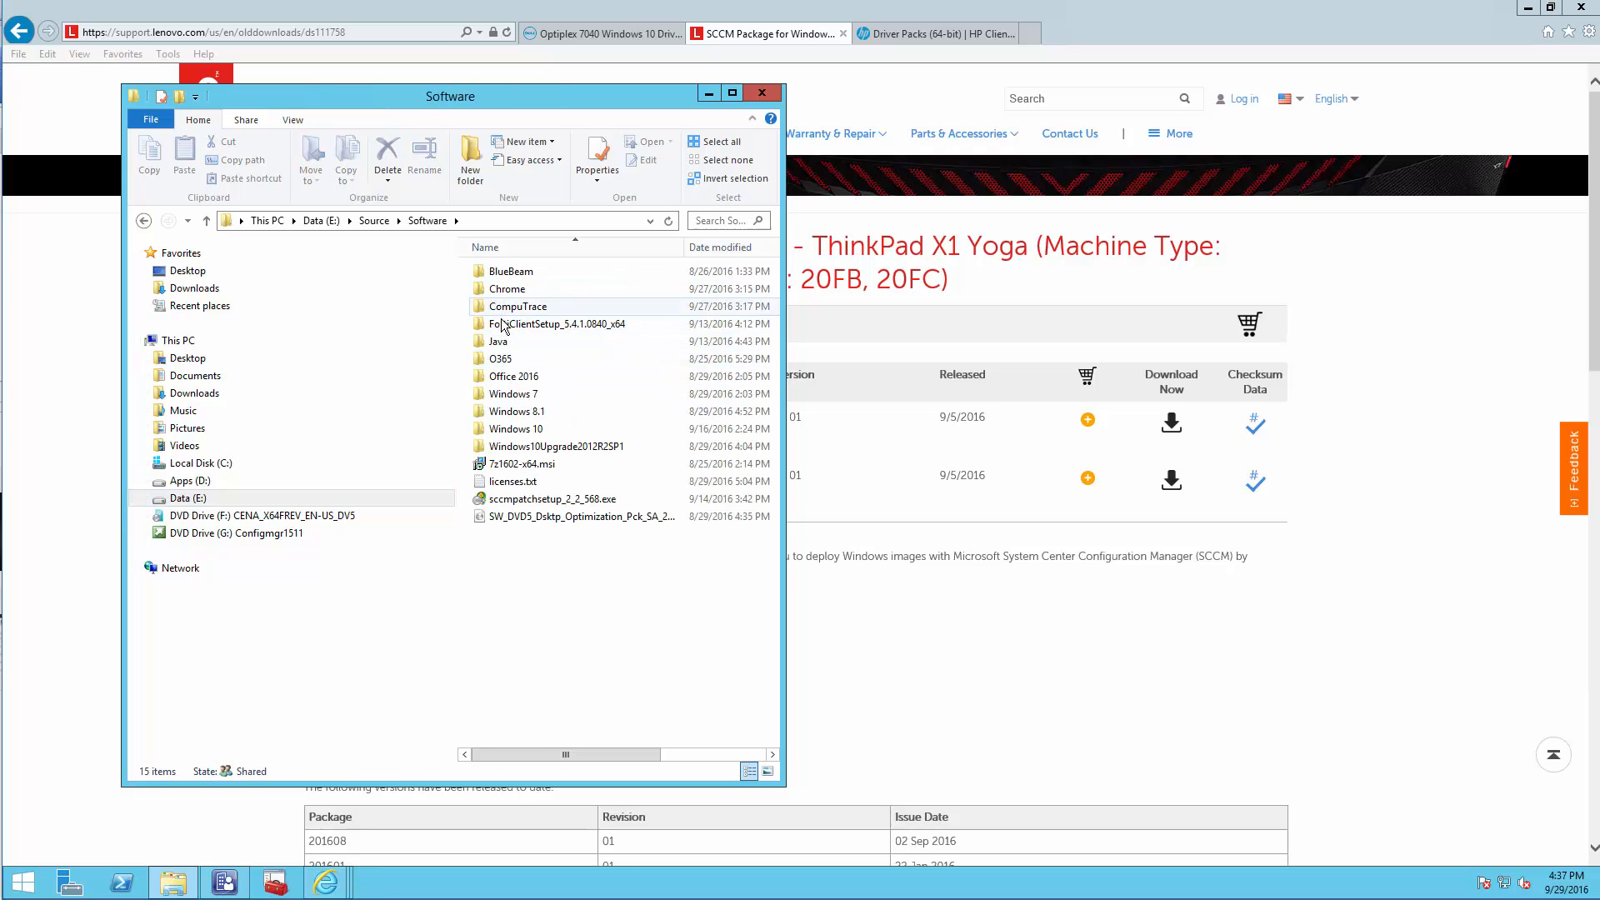
click(389, 220)
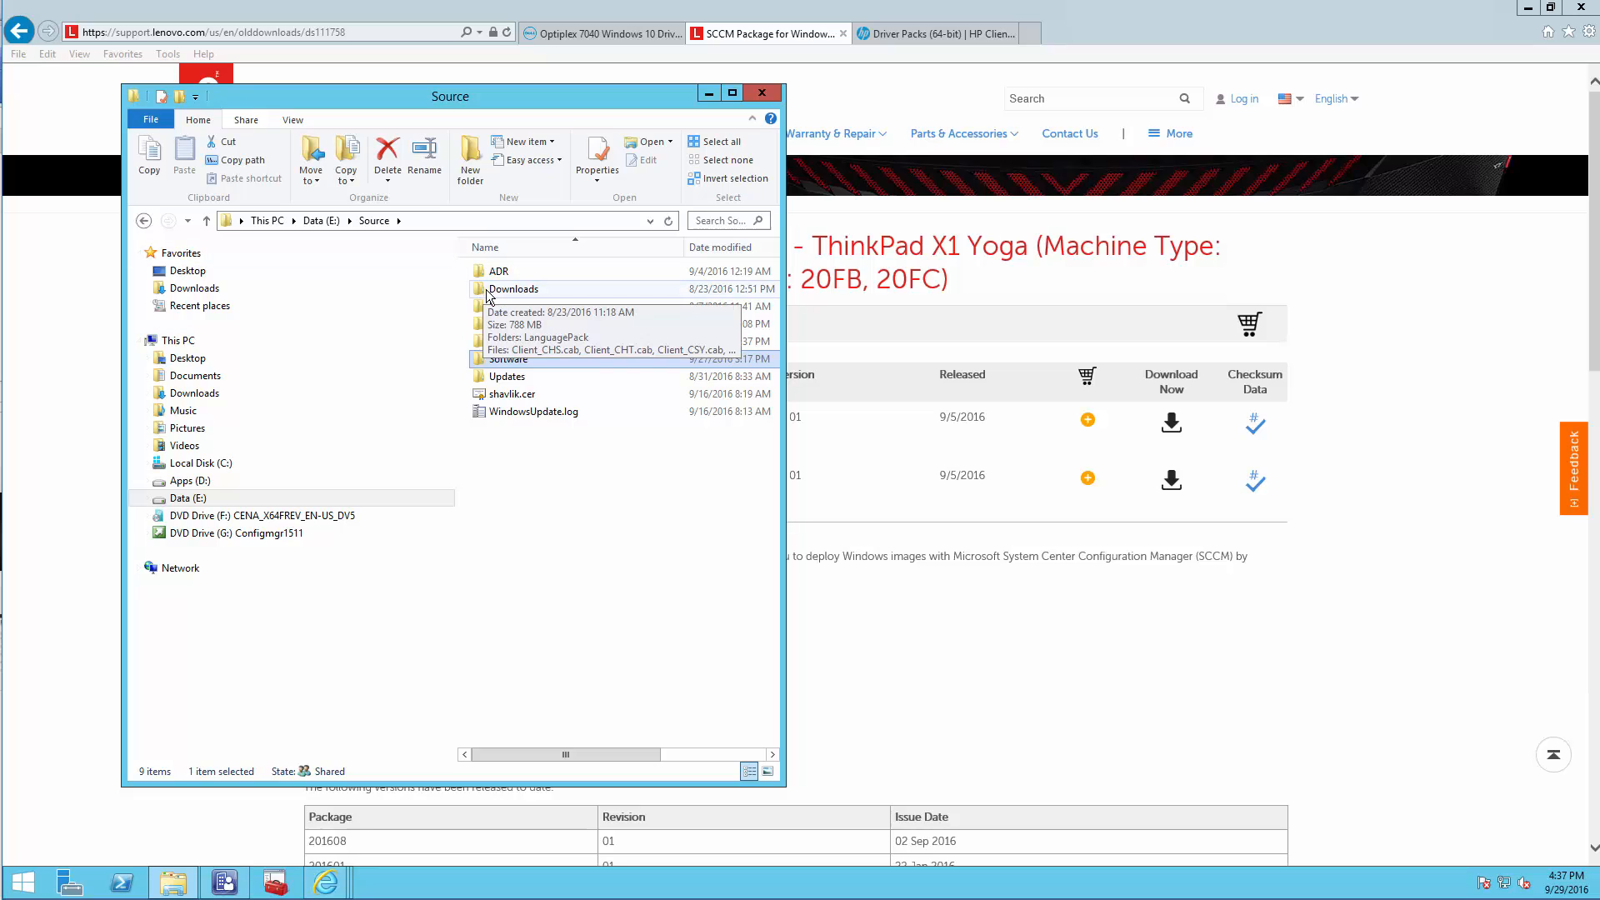
Open the ThinkPadX1Yoga folder under Source\Images\Drivers\DriverSource
double_click(488, 307)
double_click(495, 290)
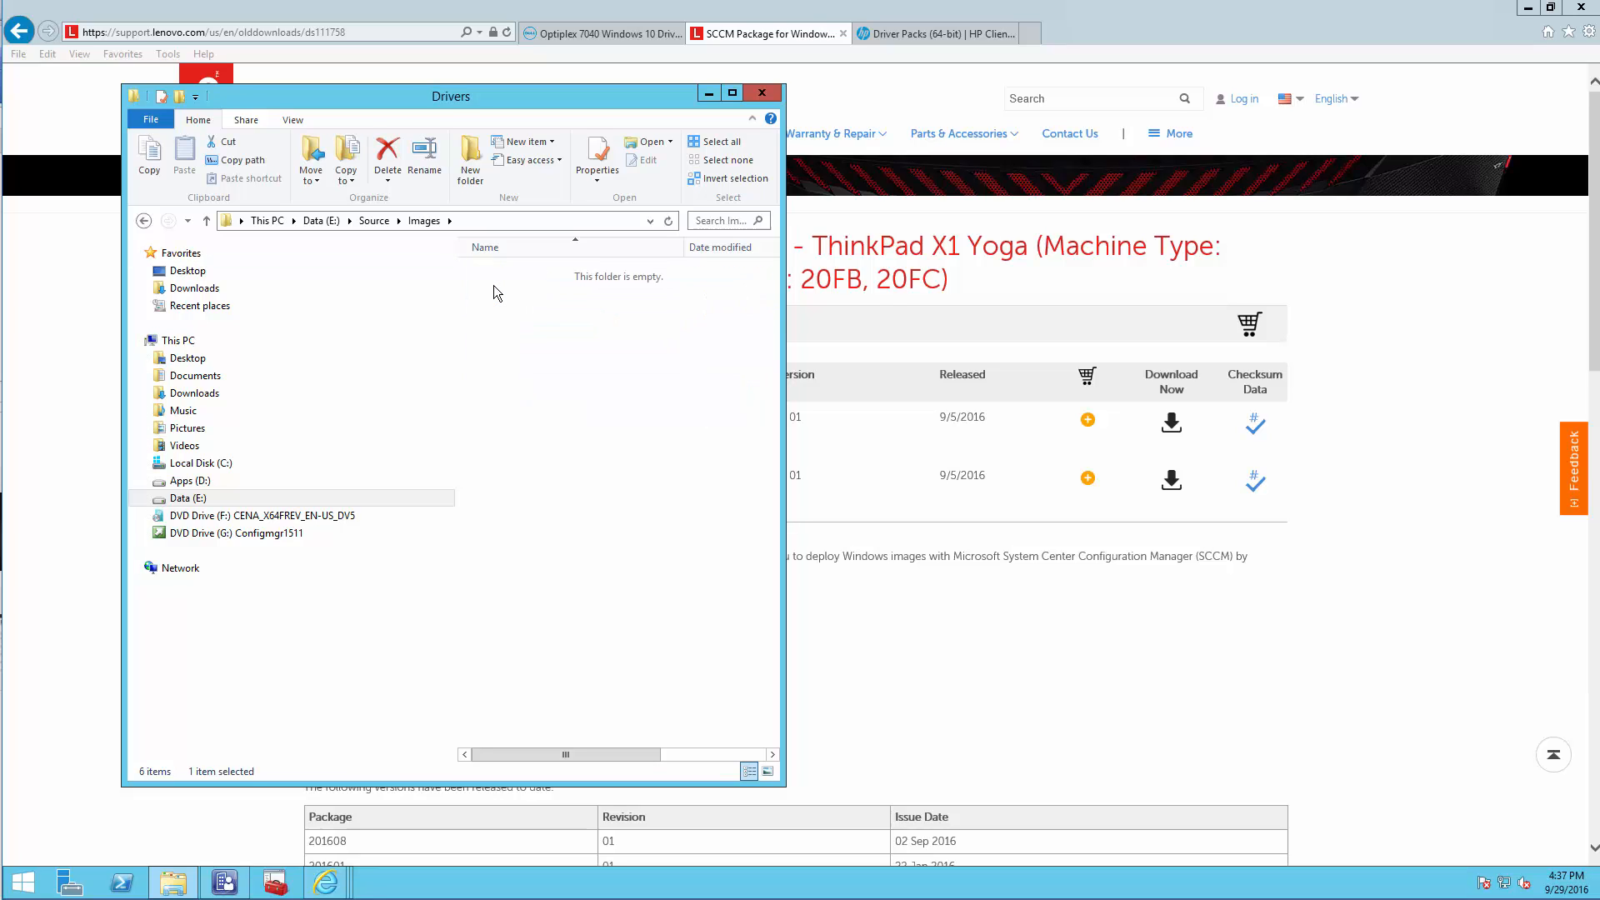
double_click(496, 290)
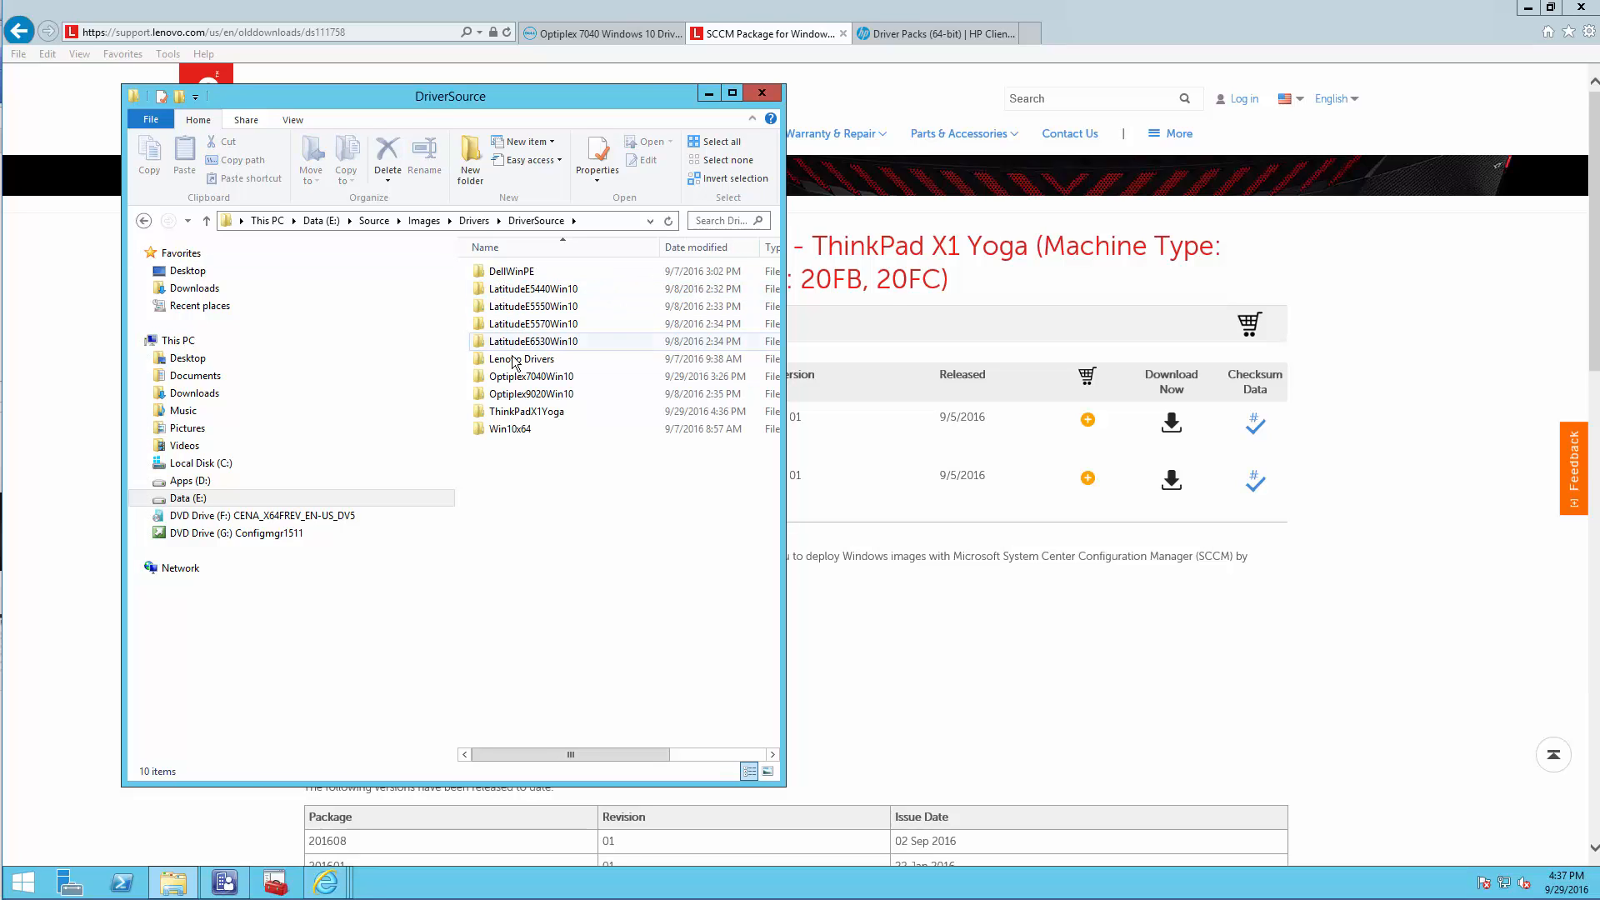
click(517, 410)
double_click(516, 410)
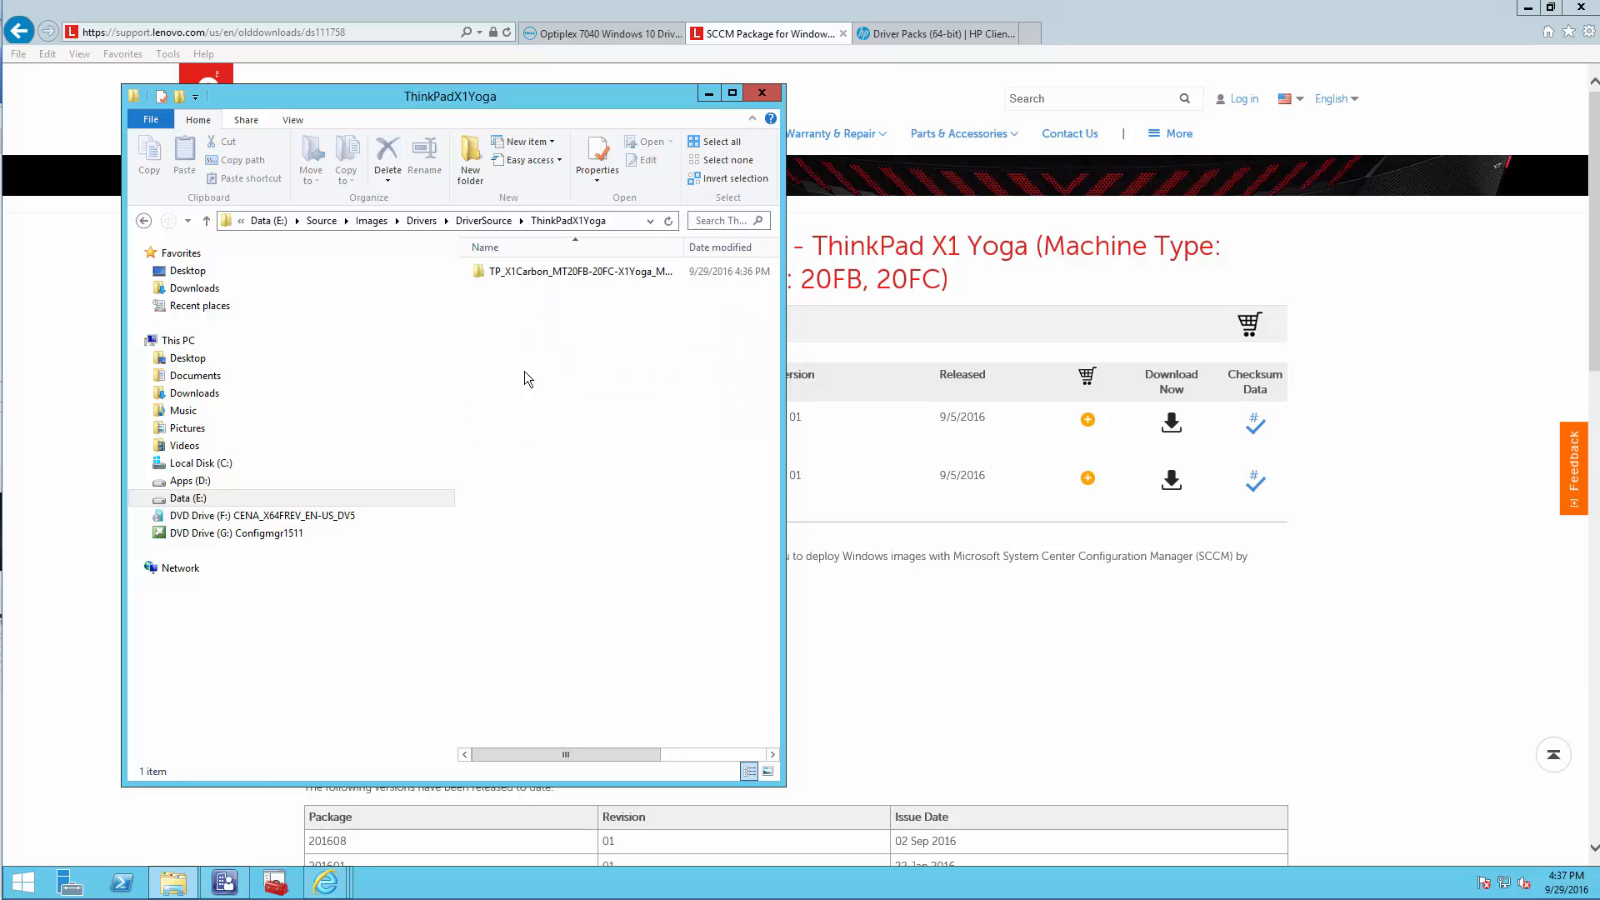
Move all the driver category folders from the extracted package folder into ThinkPadX1Yoga, granting administrator permission for all items
double_click(533, 273)
drag(567, 506, 514, 268)
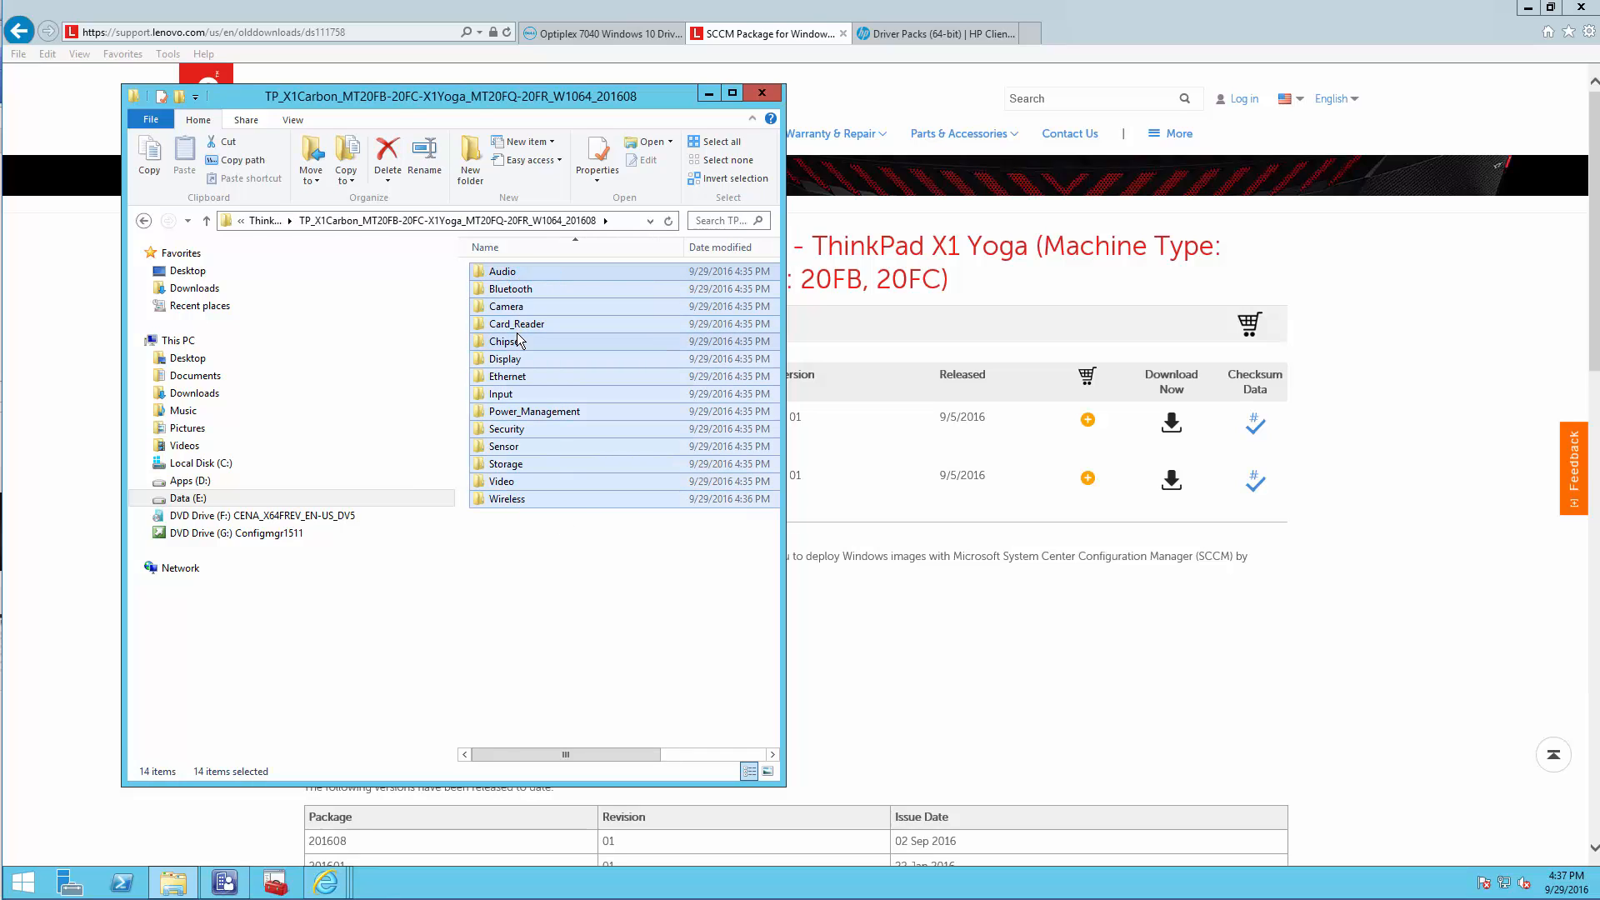
click(265, 220)
right_click(551, 449)
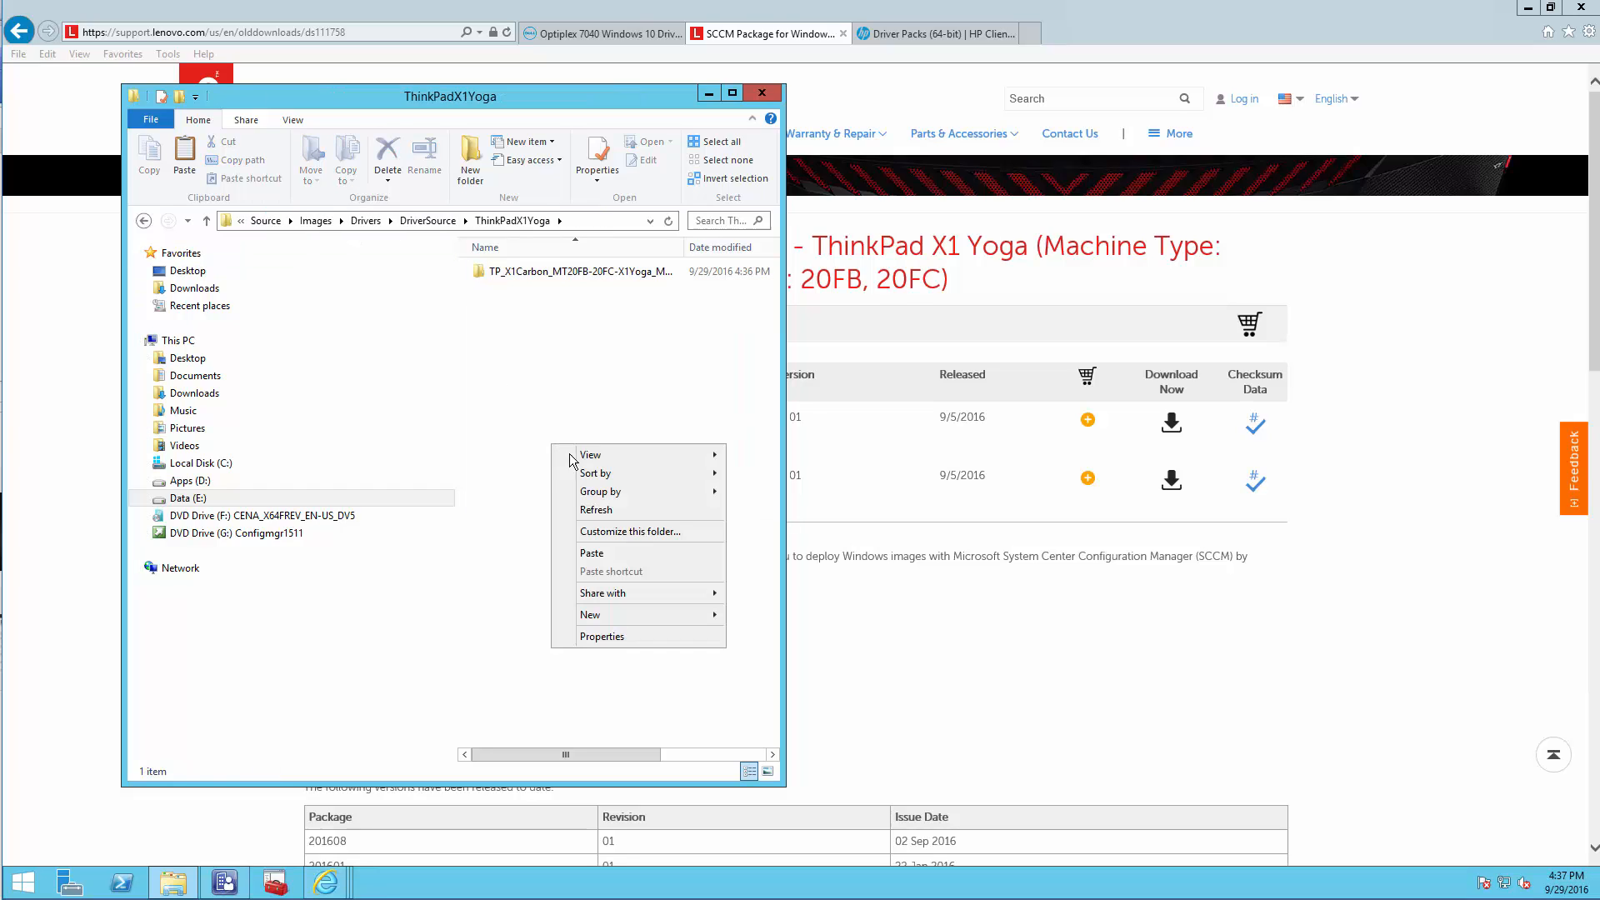
click(593, 548)
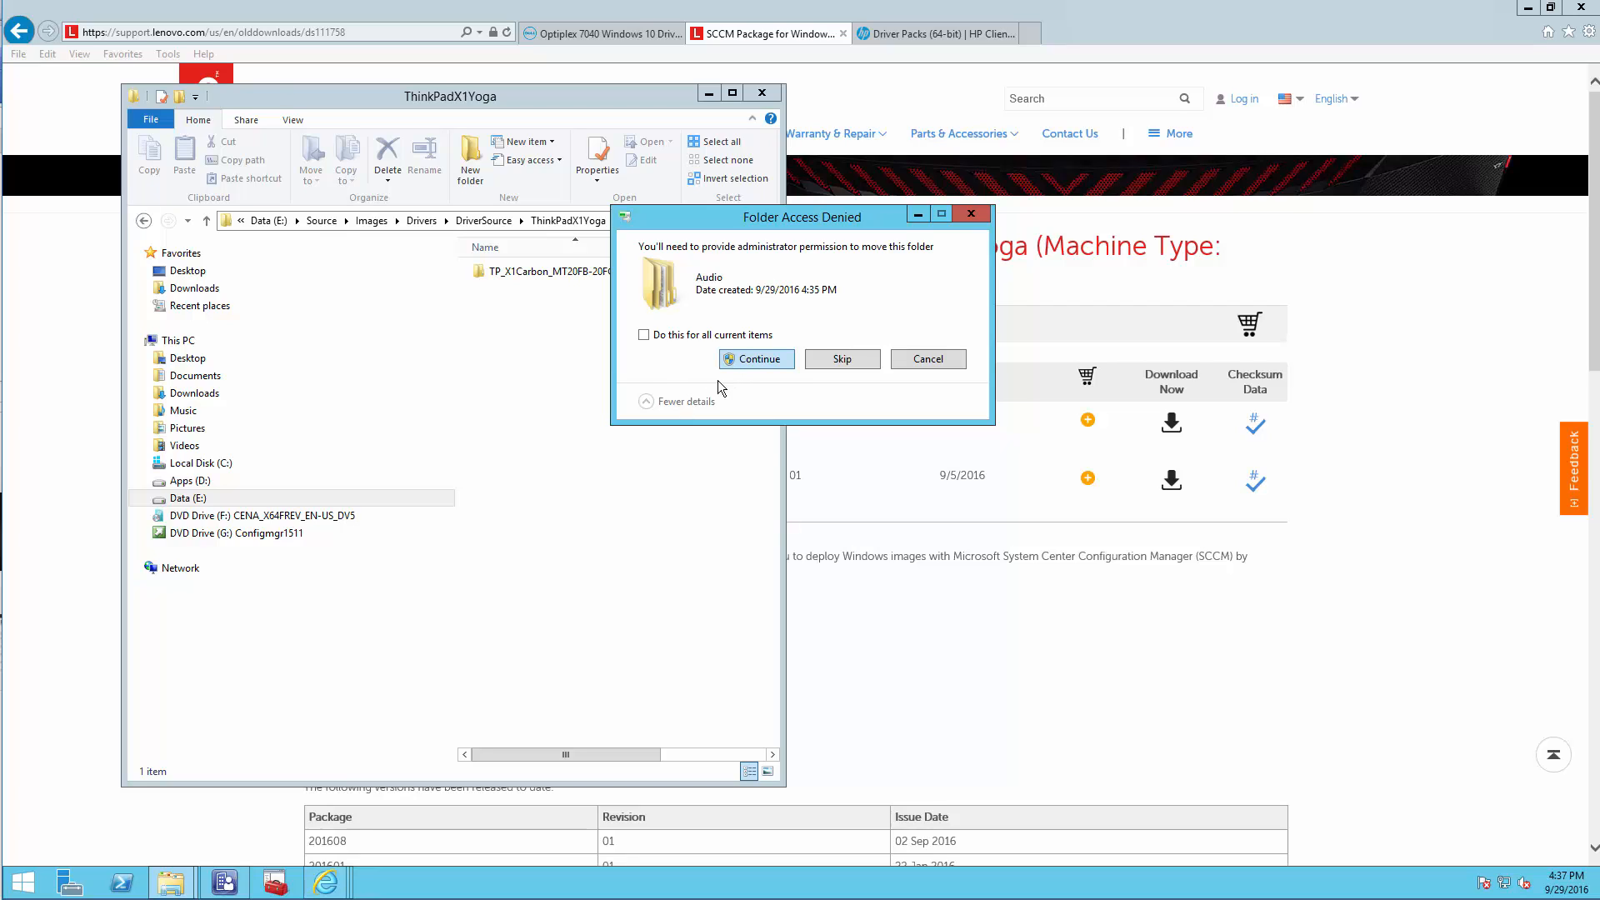
click(749, 359)
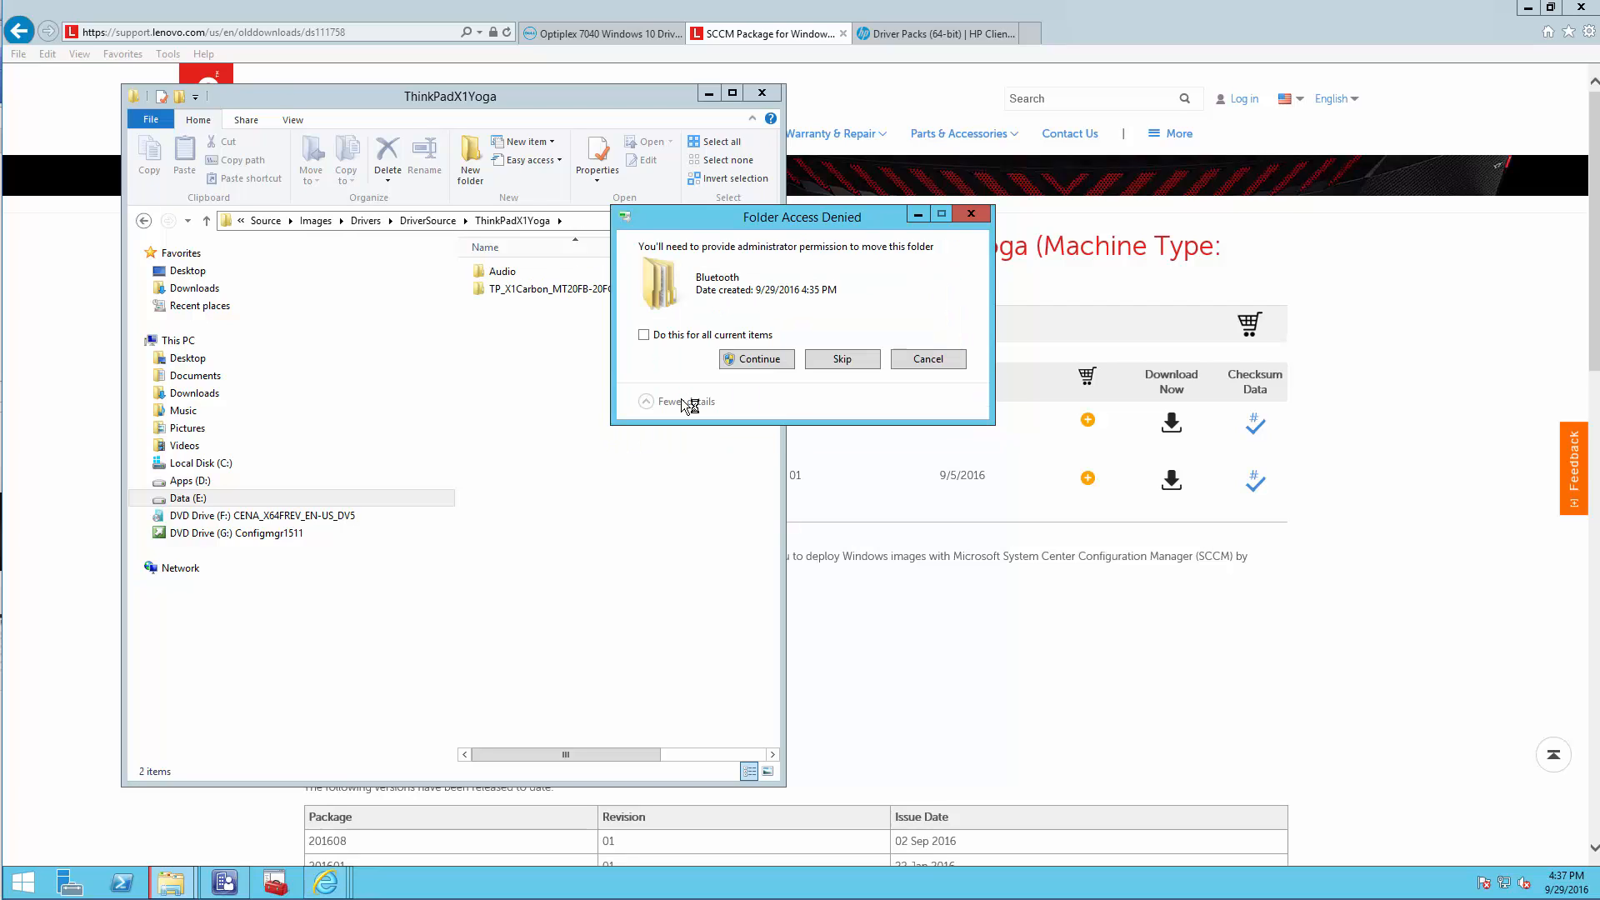
click(721, 337)
click(738, 359)
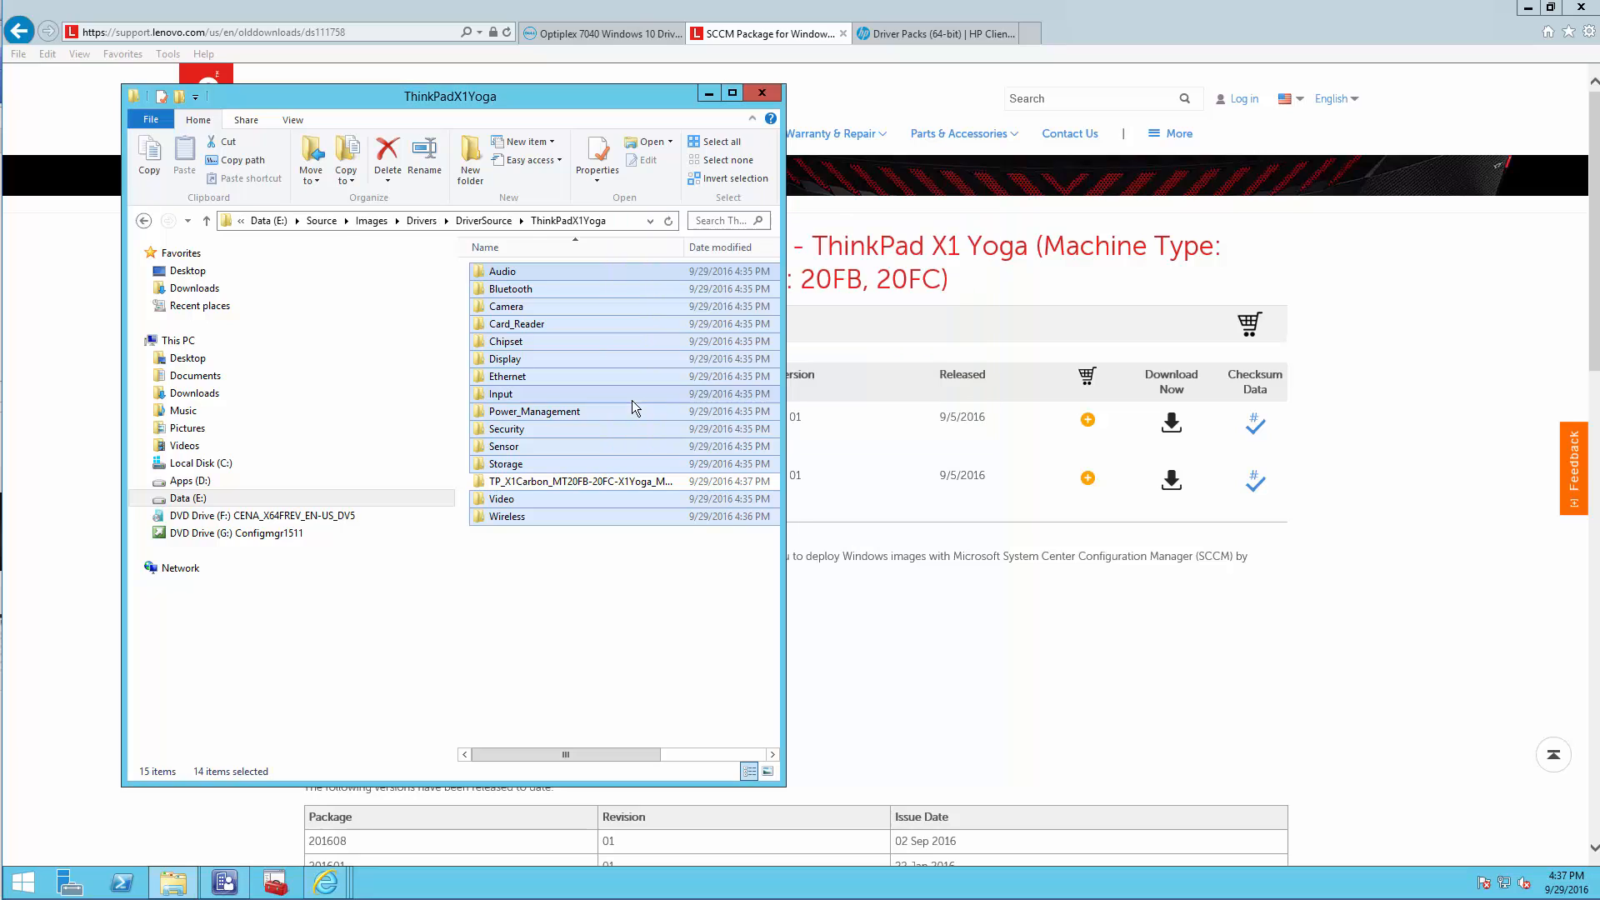
Check that the TP_X1Carbon package folder is empty and delete it from the ThinkPadX1Yoga folder
click(596, 488)
right_click(601, 488)
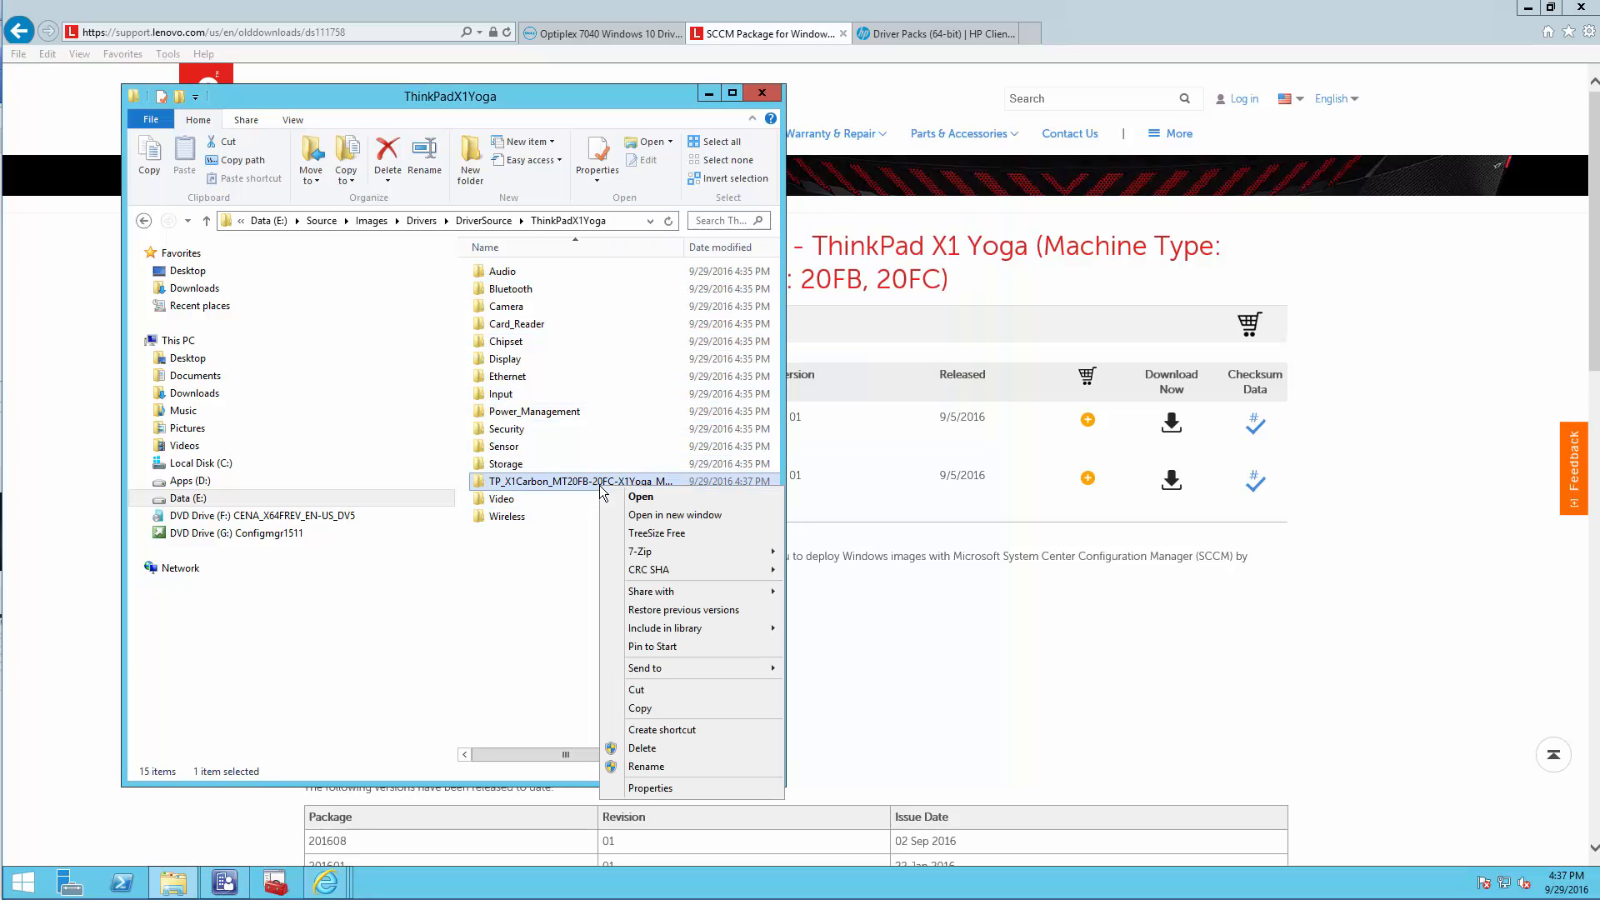
click(545, 600)
double_click(545, 478)
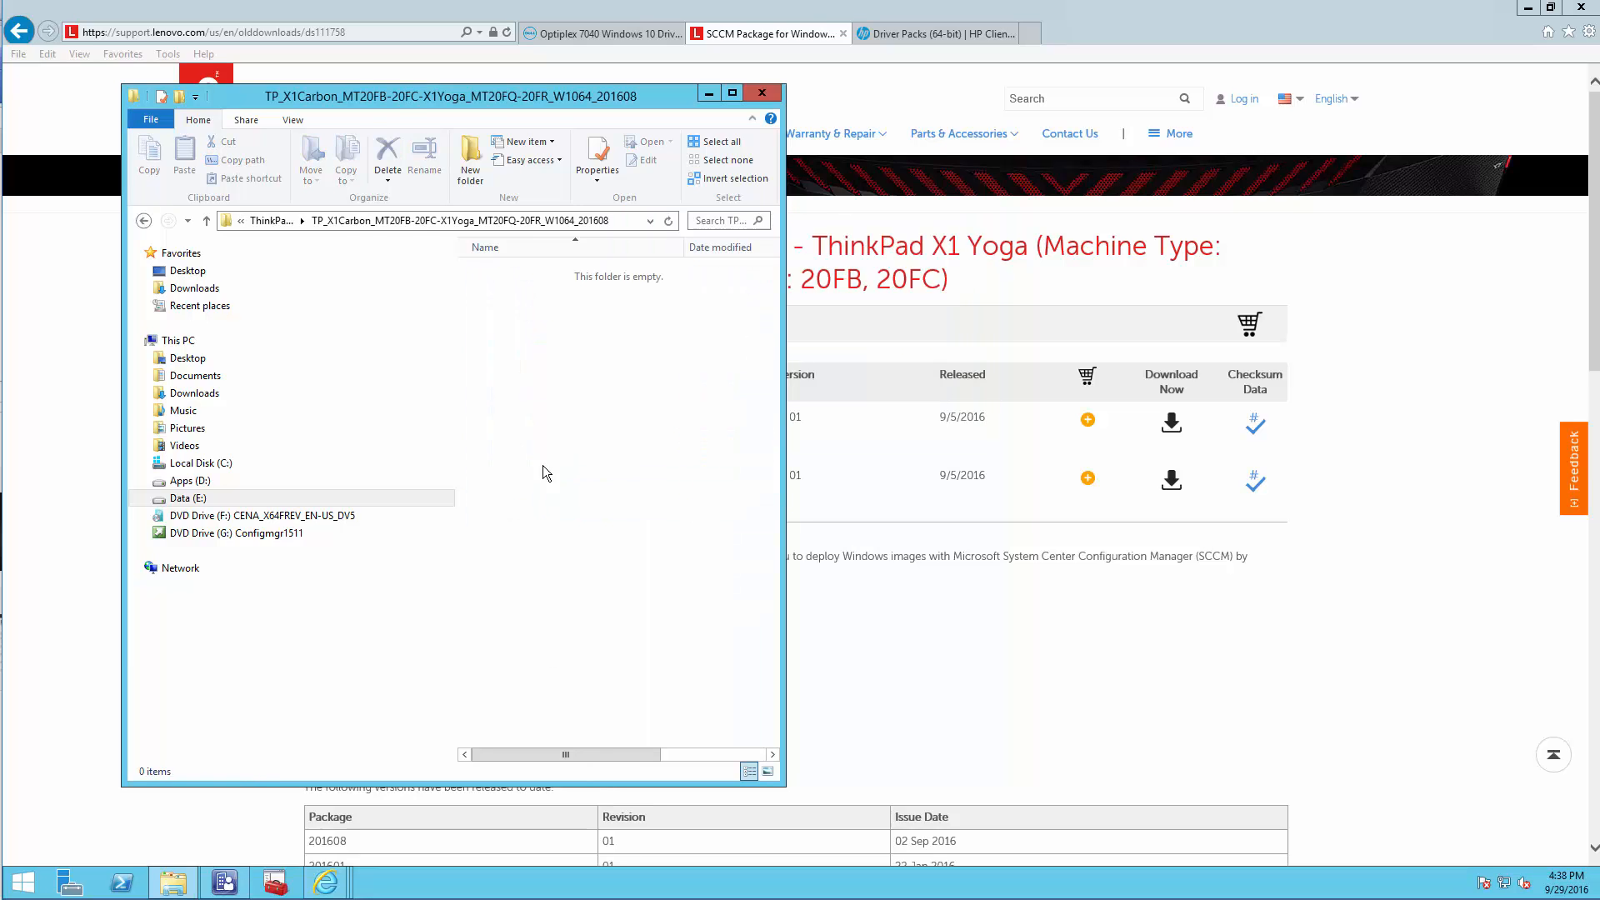
click(269, 220)
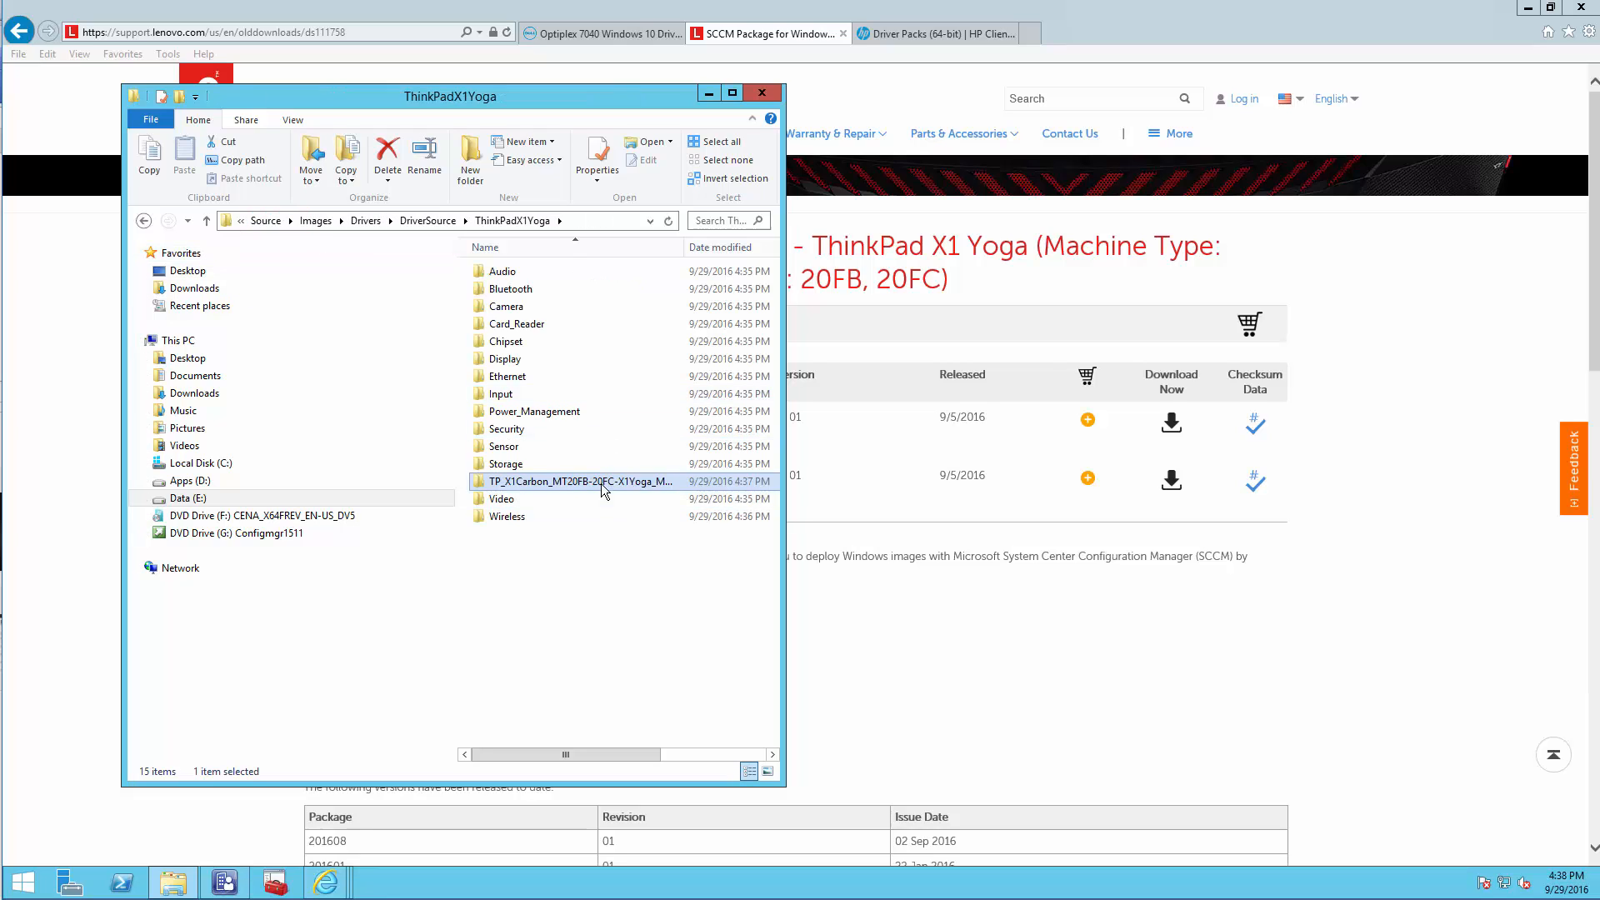
right_click(602, 486)
click(677, 748)
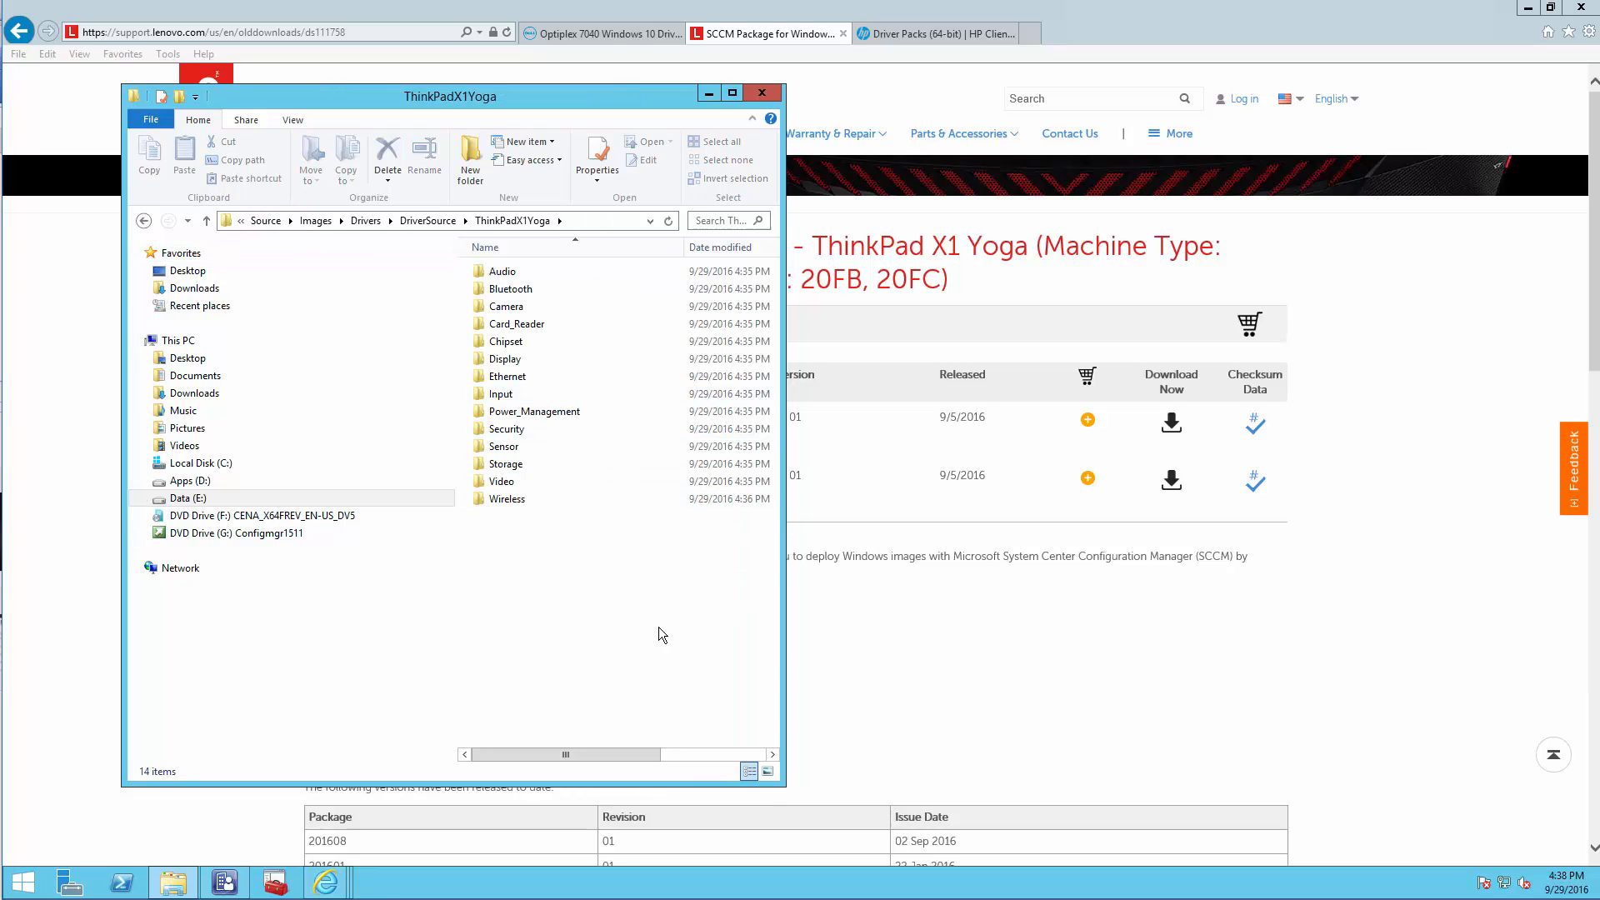
Switch to Configuration Manager, remove the Lenovo package from the browser's download list and open the Drivers node under Operating Systems
click(444, 223)
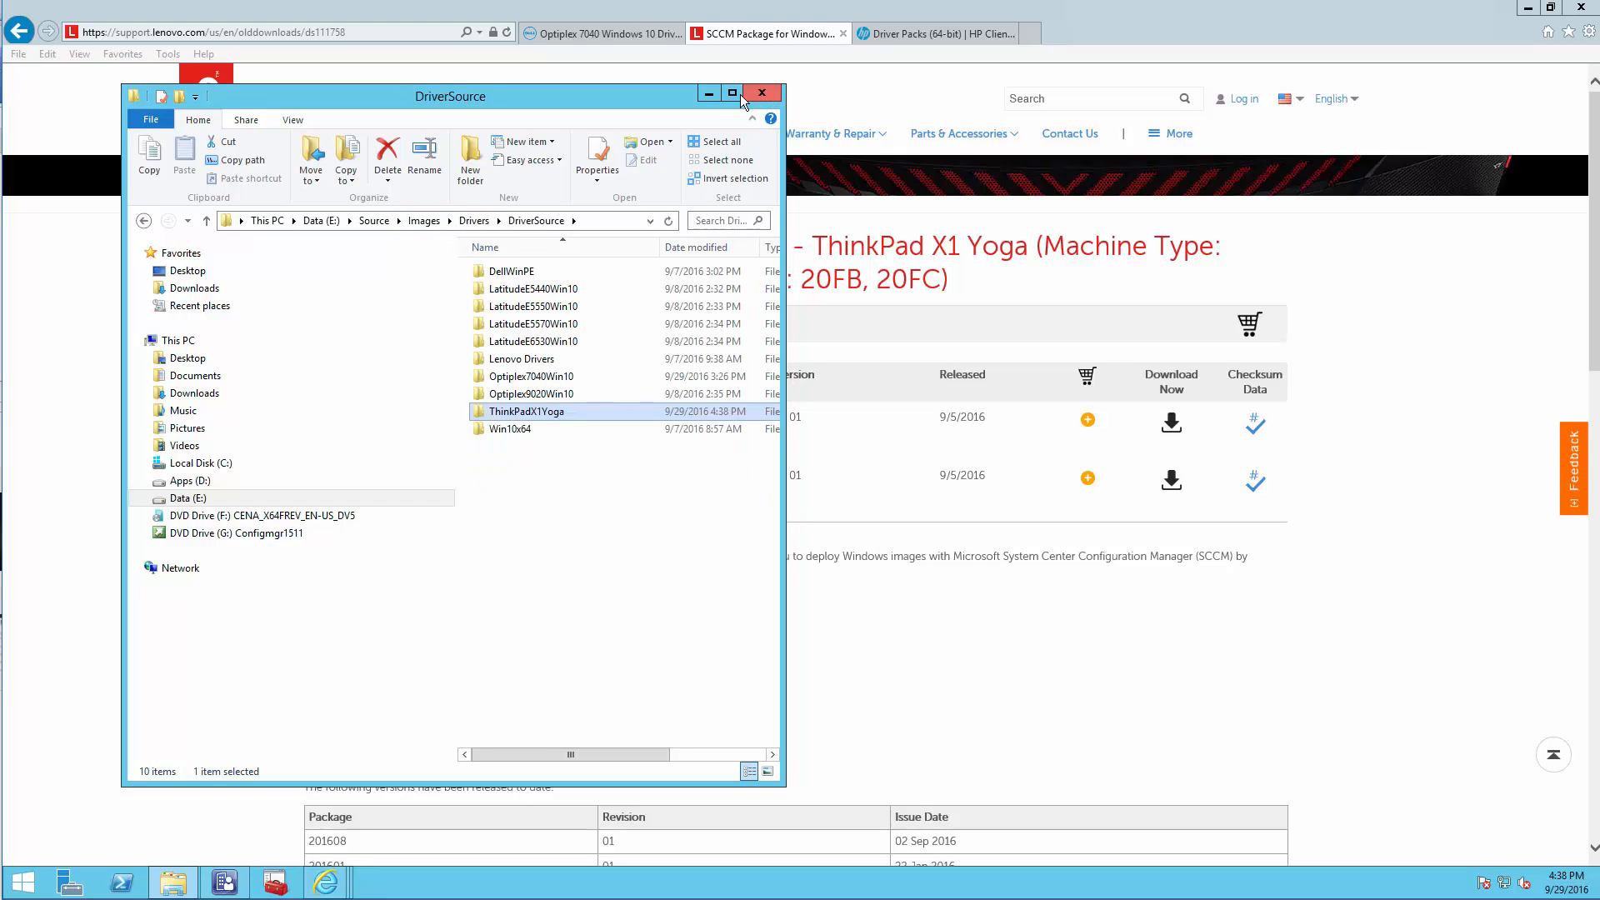
click(708, 93)
click(1528, 8)
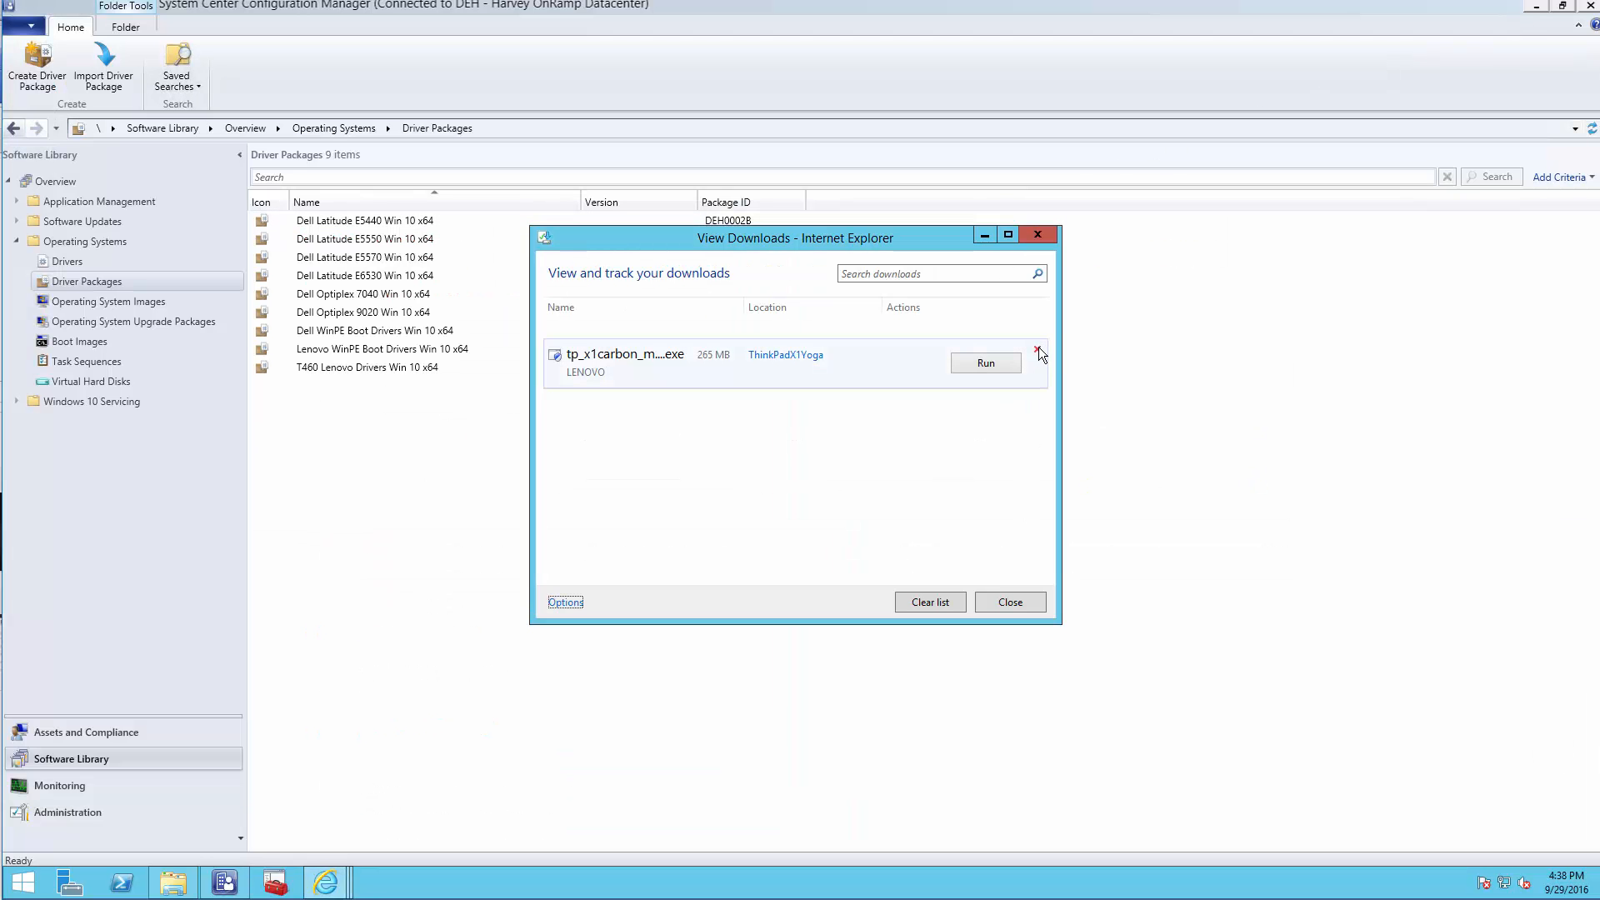
click(1039, 350)
click(1009, 600)
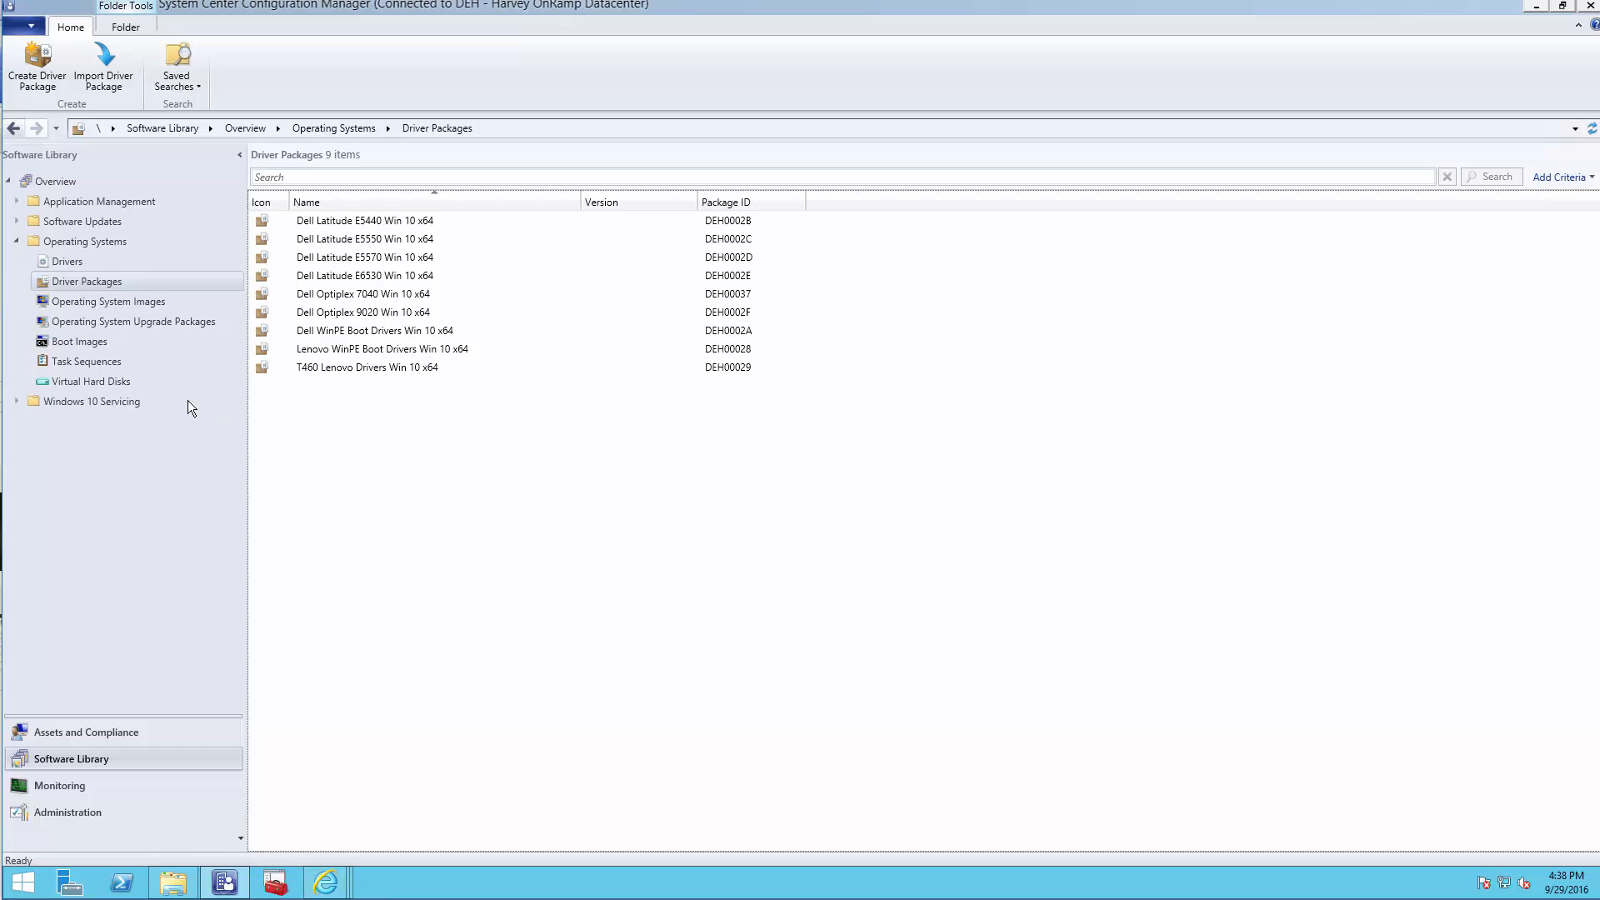
click(87, 259)
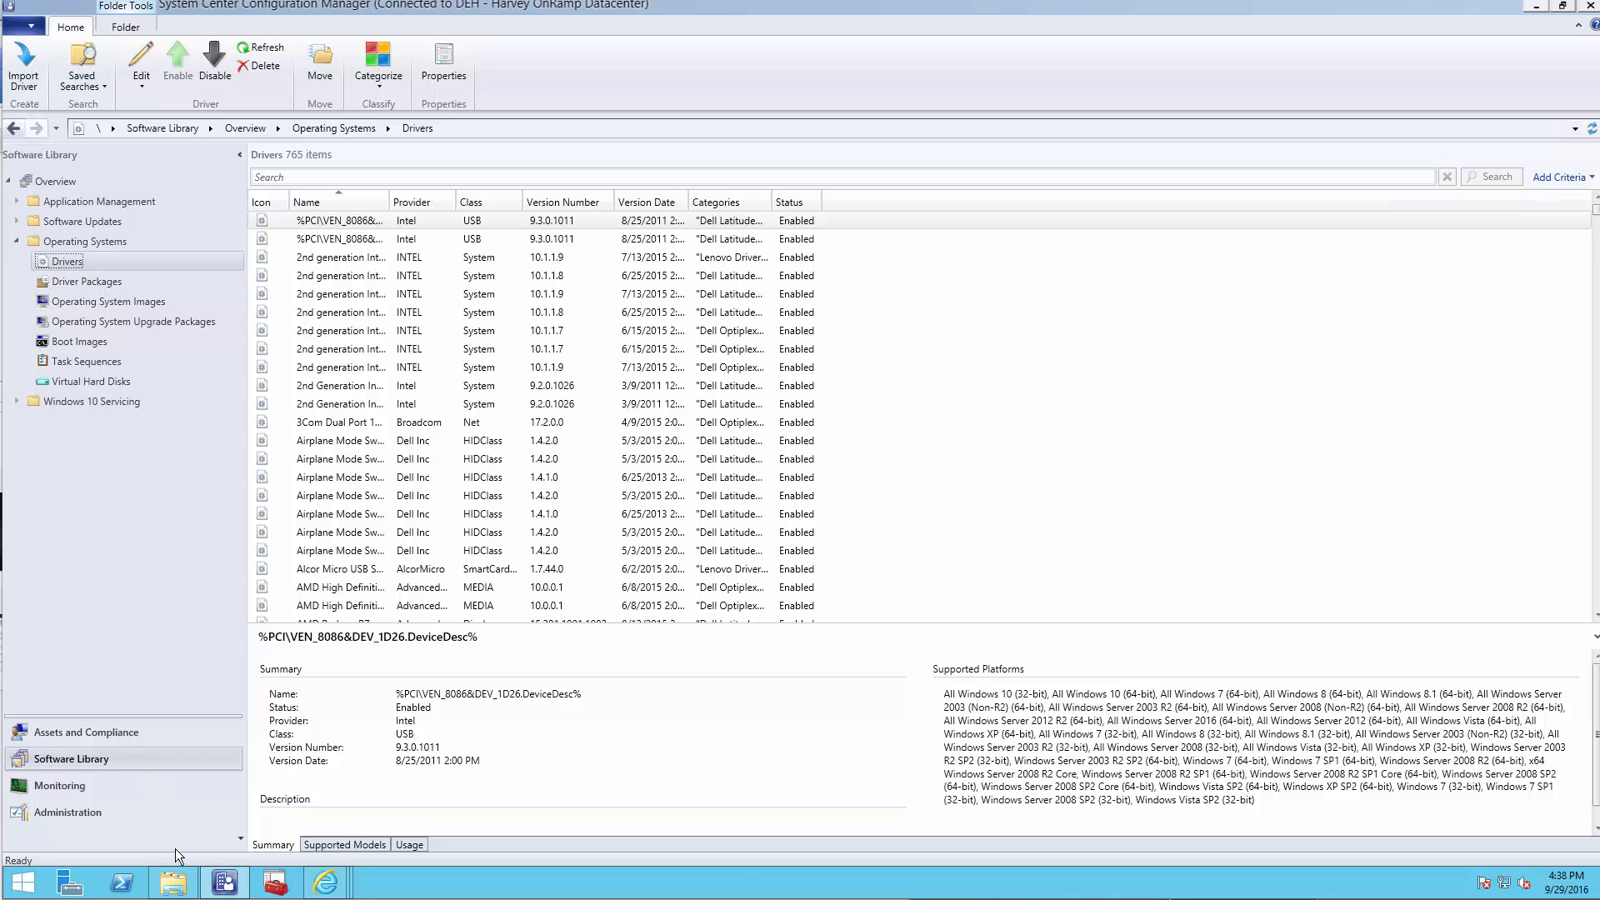
Switch to File Explorer and examine the Lenovo Drivers folder under Drivers\DriverPackages, ending back in DriverPackages
click(174, 882)
click(475, 222)
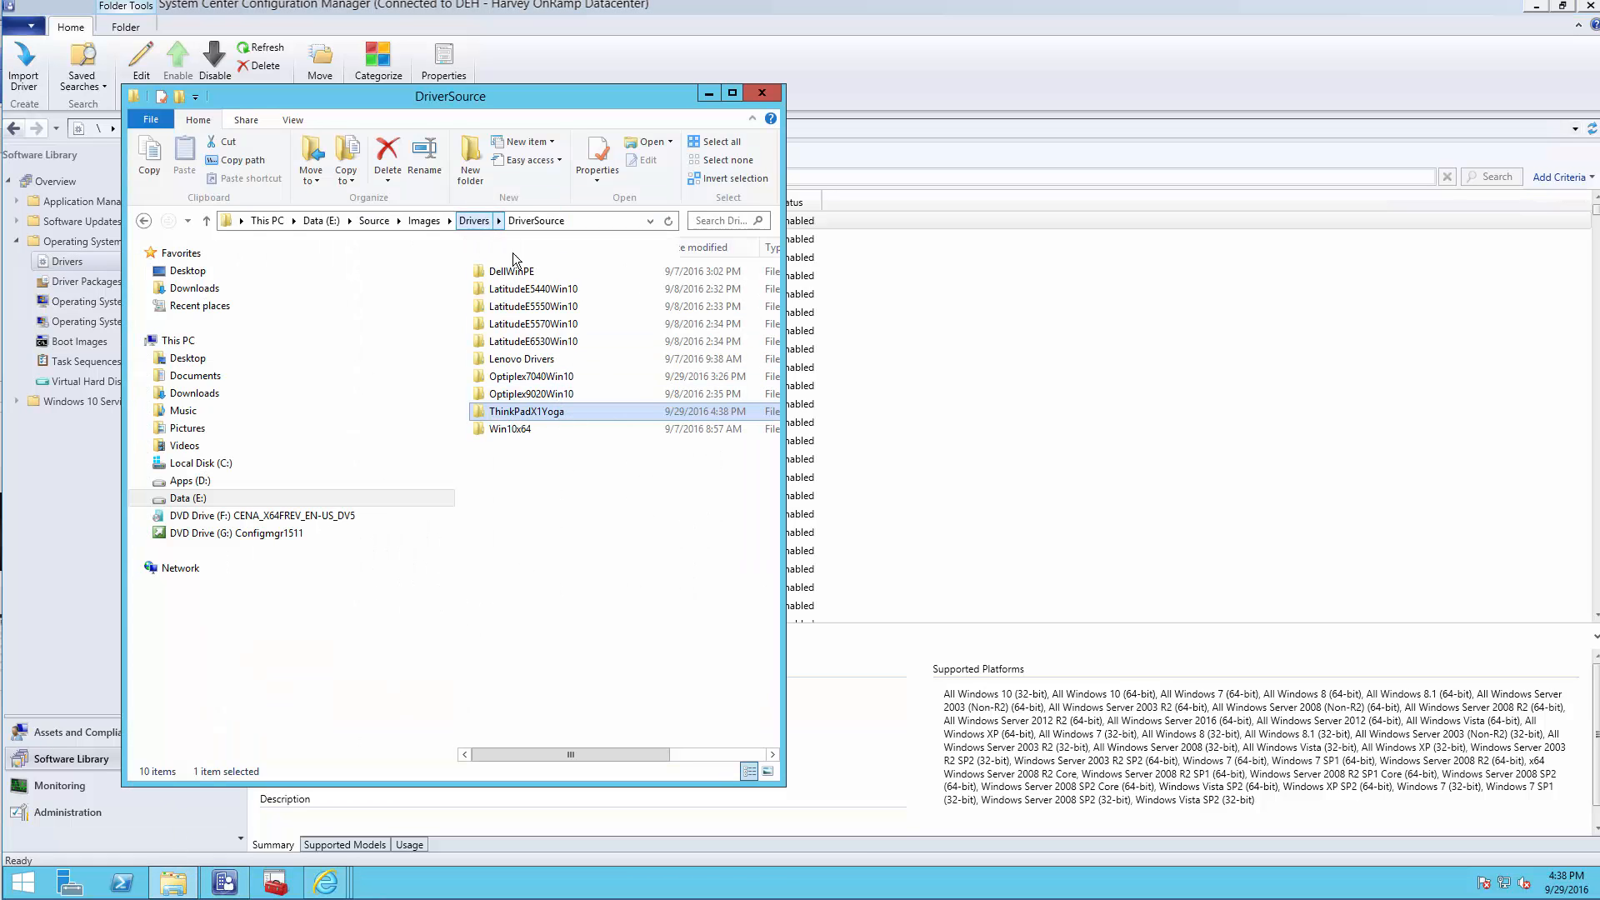
double_click(536, 273)
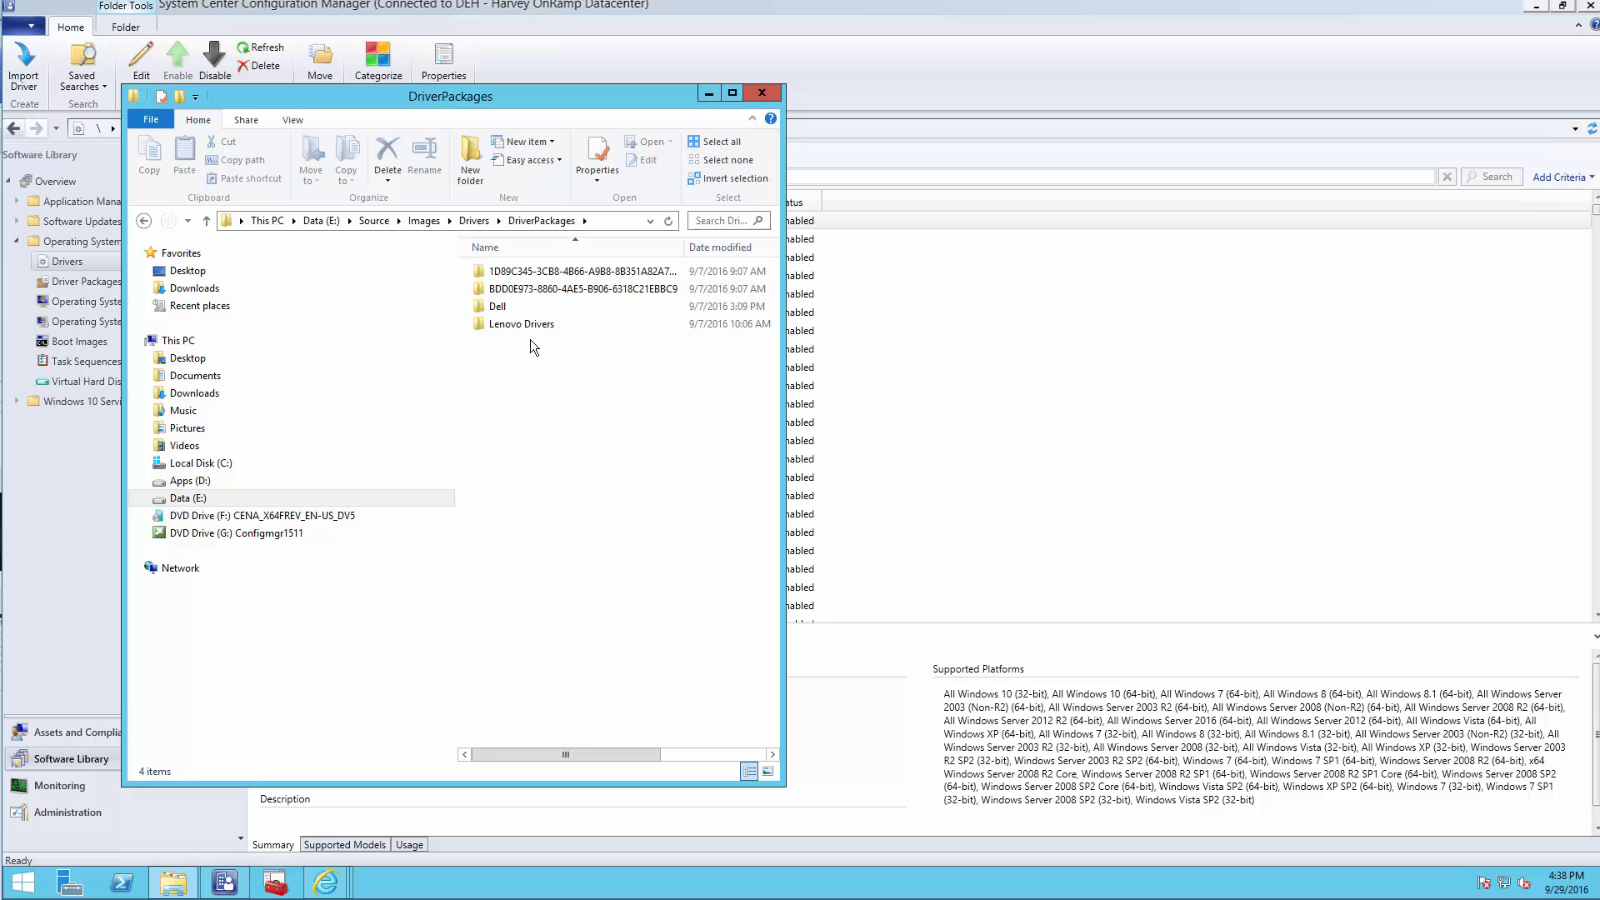
double_click(525, 324)
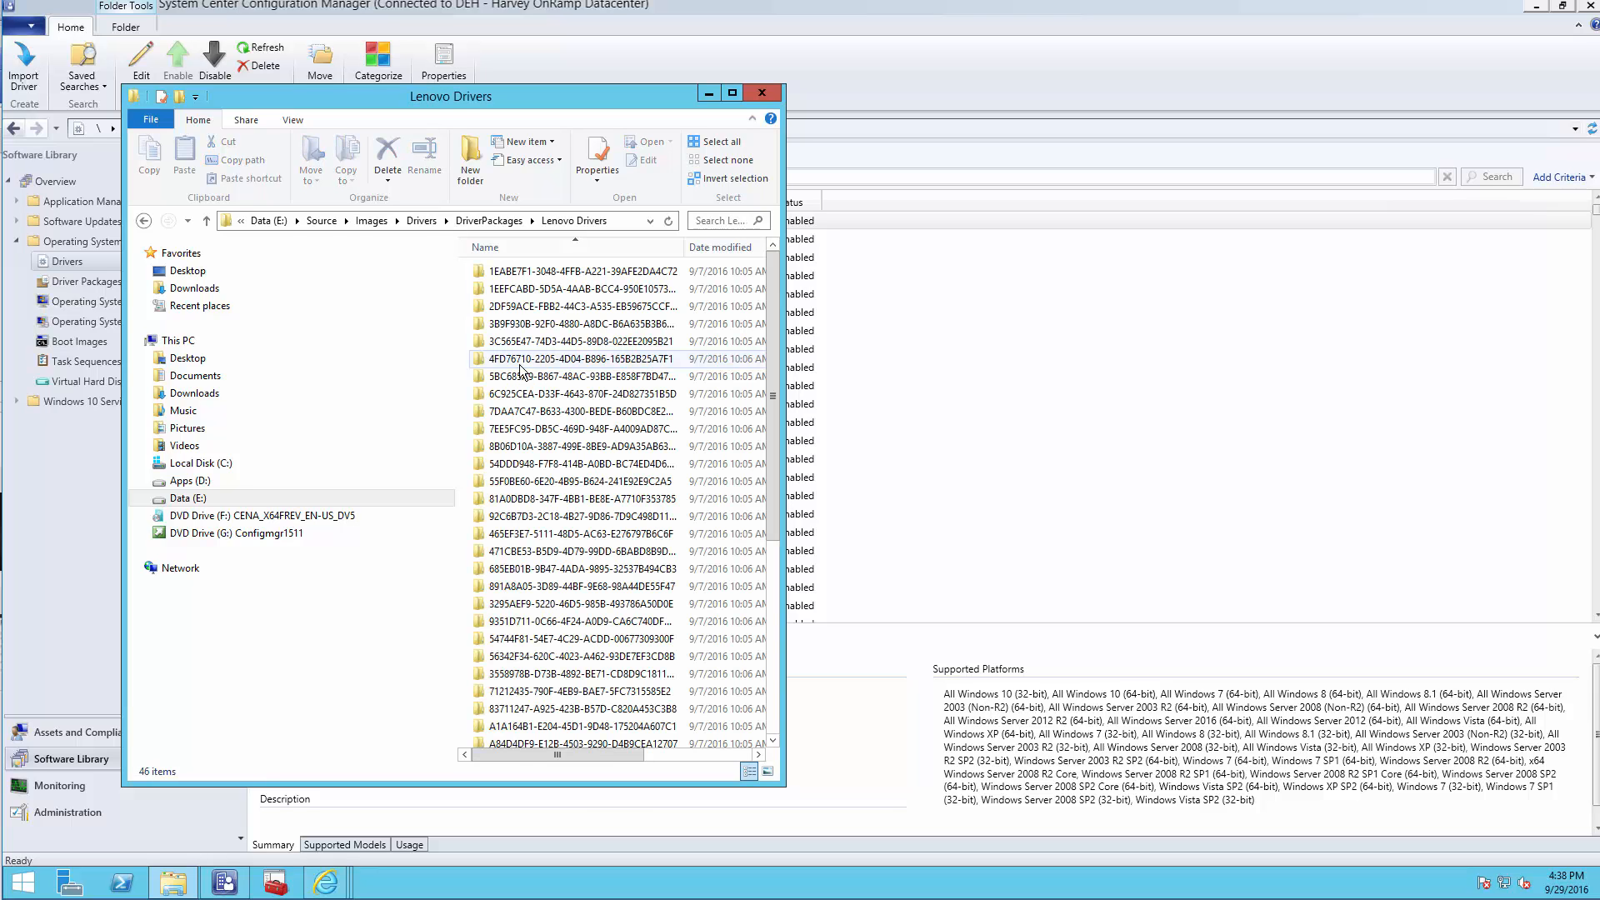
drag(785, 333, 1004, 274)
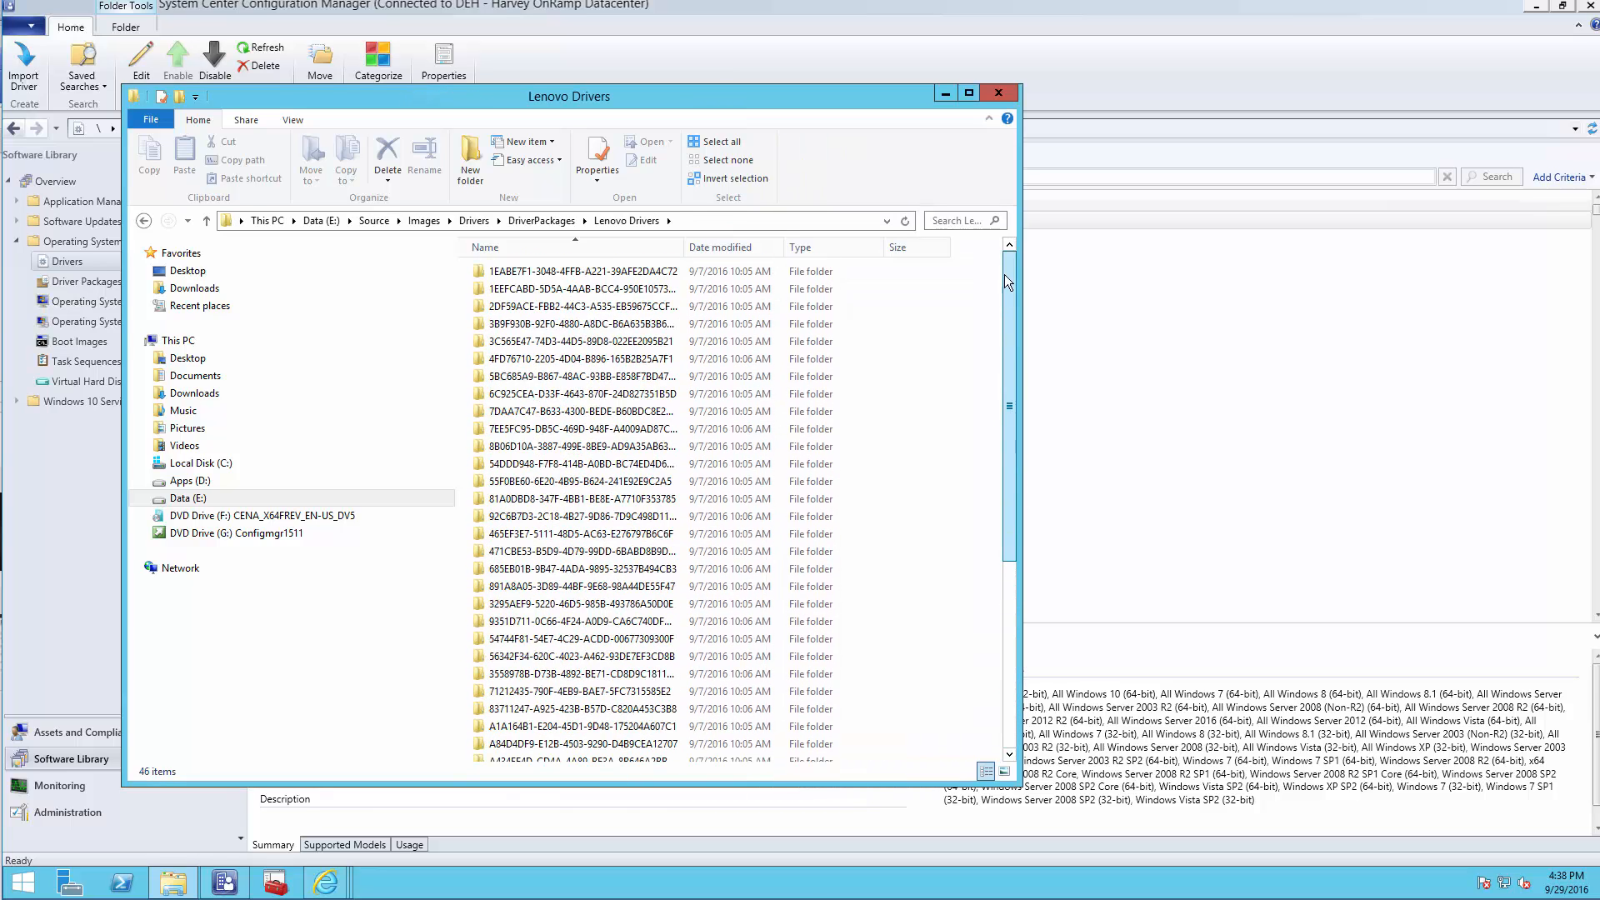
click(541, 220)
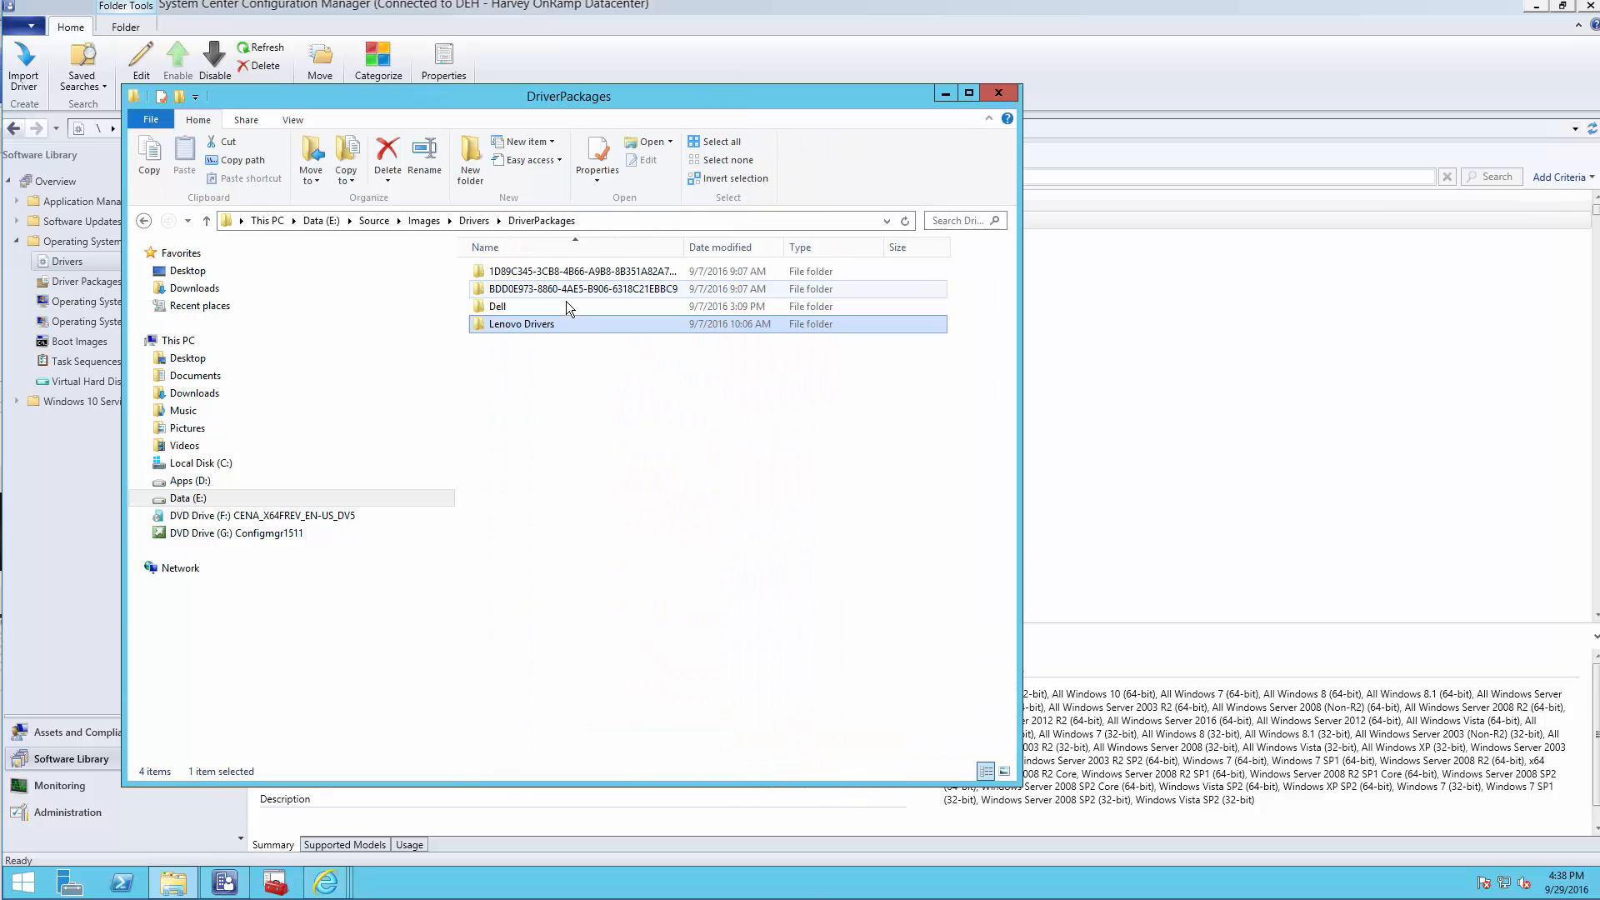
Create a folder named Lenovo in DriverPackages and open it
right_click(529, 363)
mouse_move(622, 550)
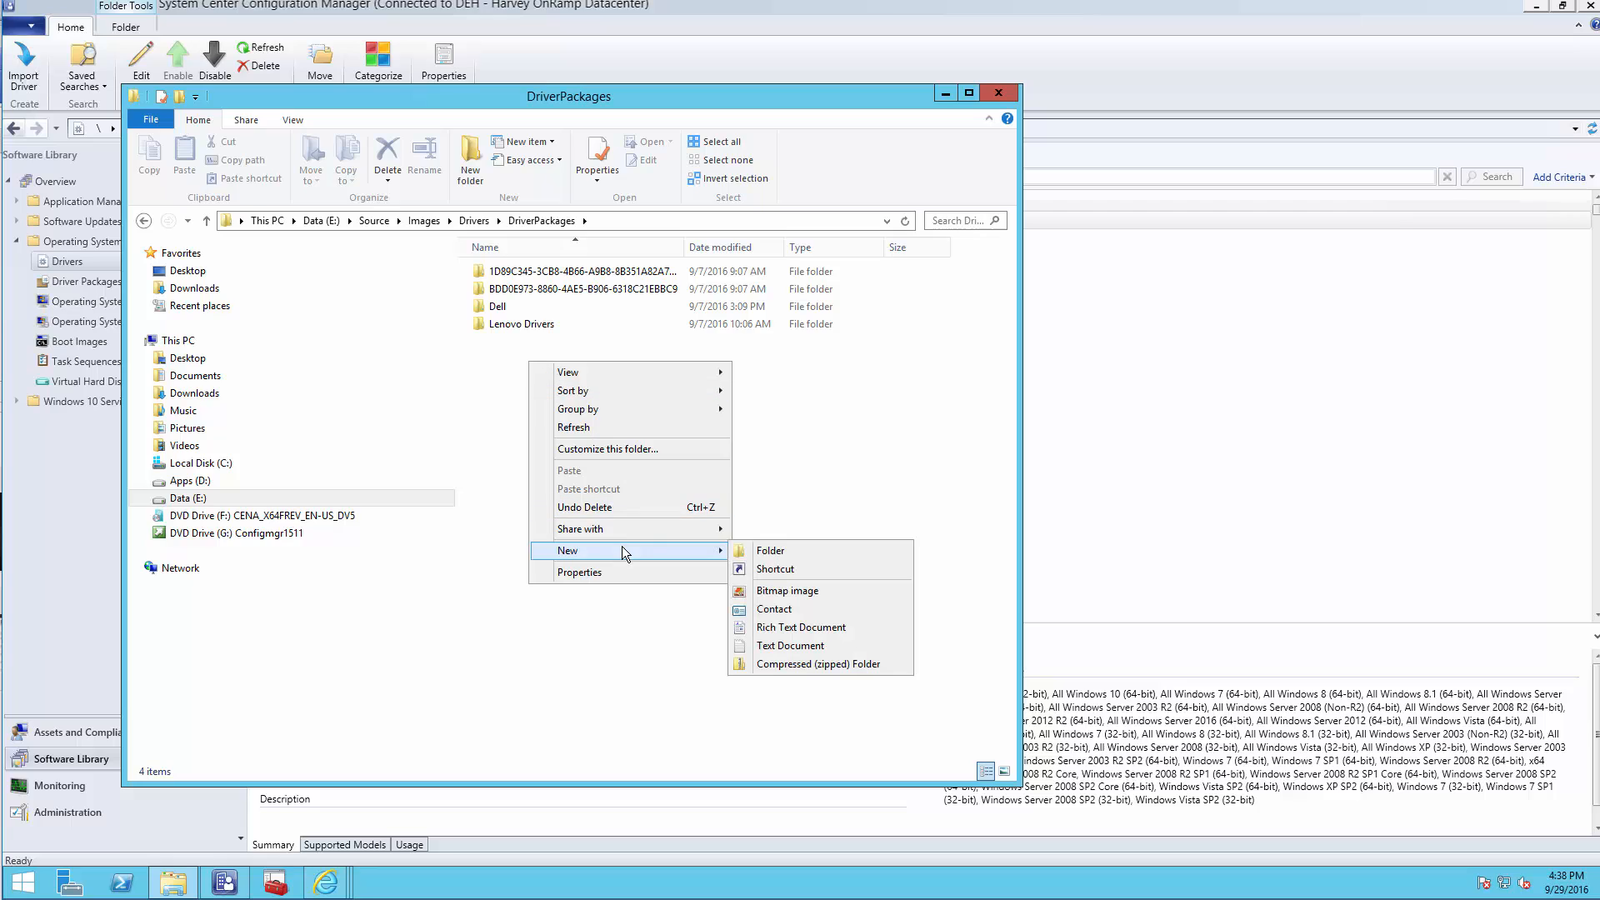
click(767, 550)
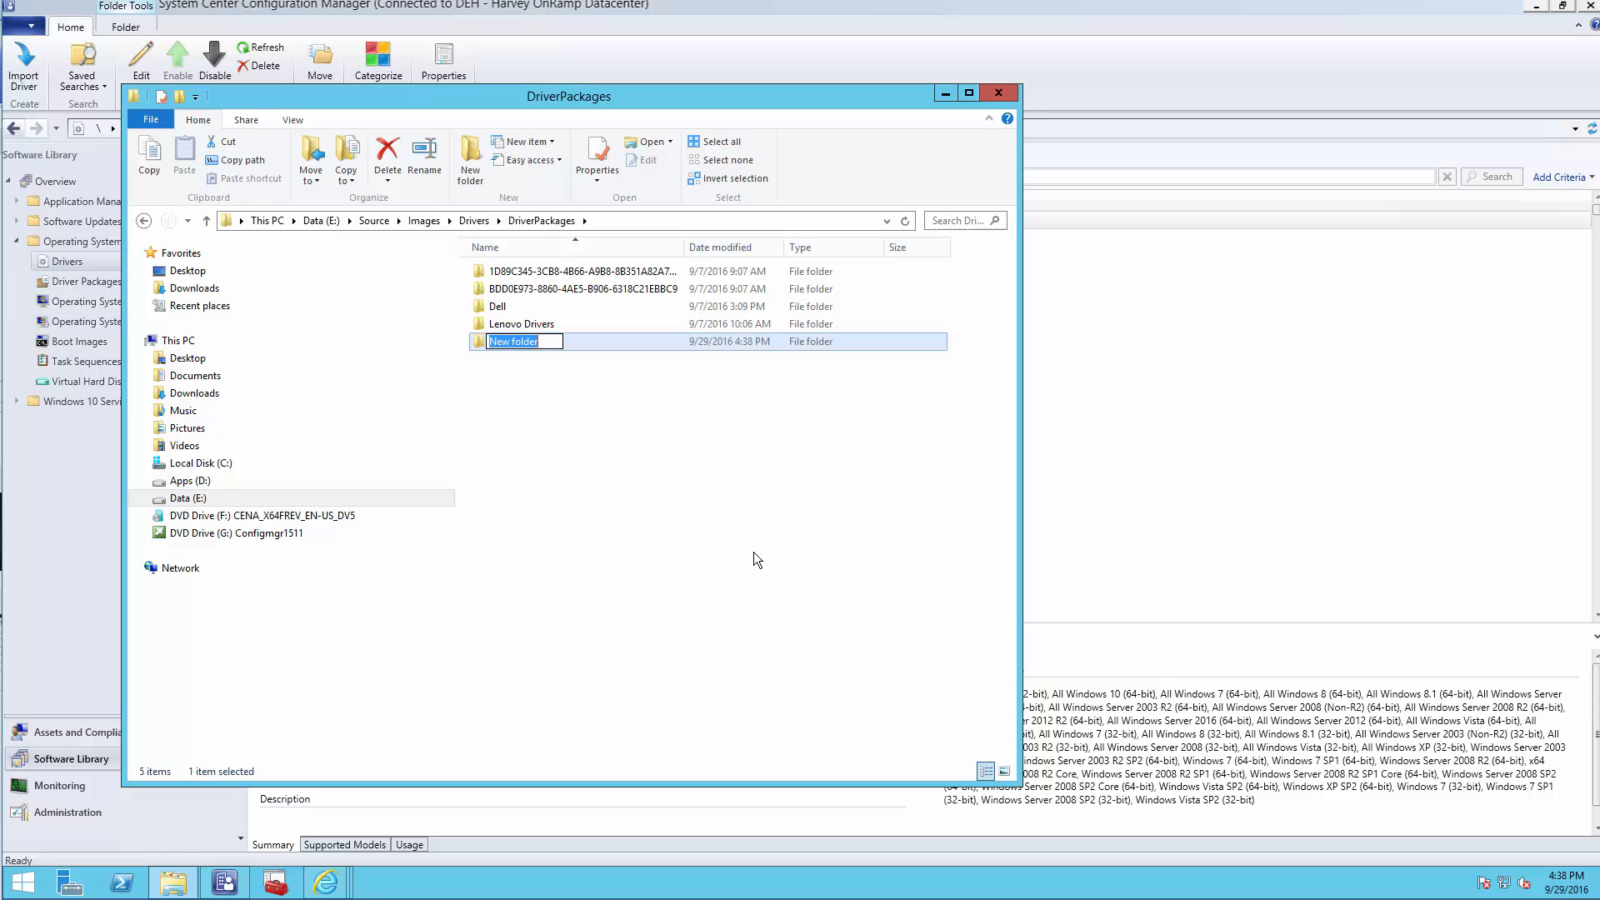
text(Lenovo)
key(Return)
key(Return)
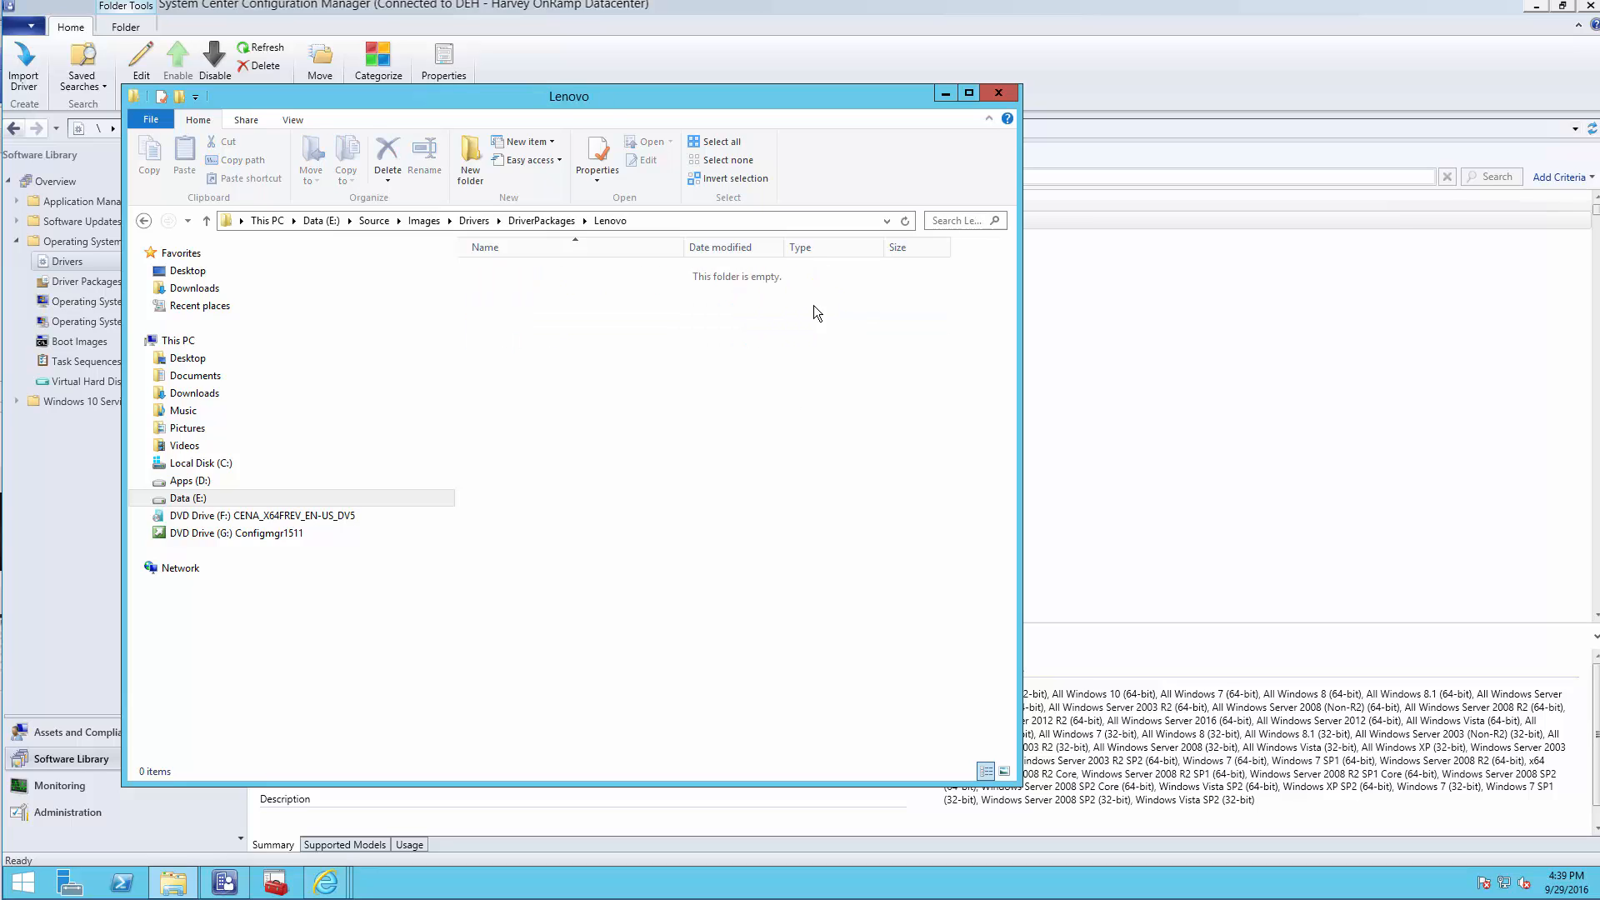
Create a folder named X1 Yoga inside the Lenovo folder and open it
right_click(745, 328)
mouse_move(800, 519)
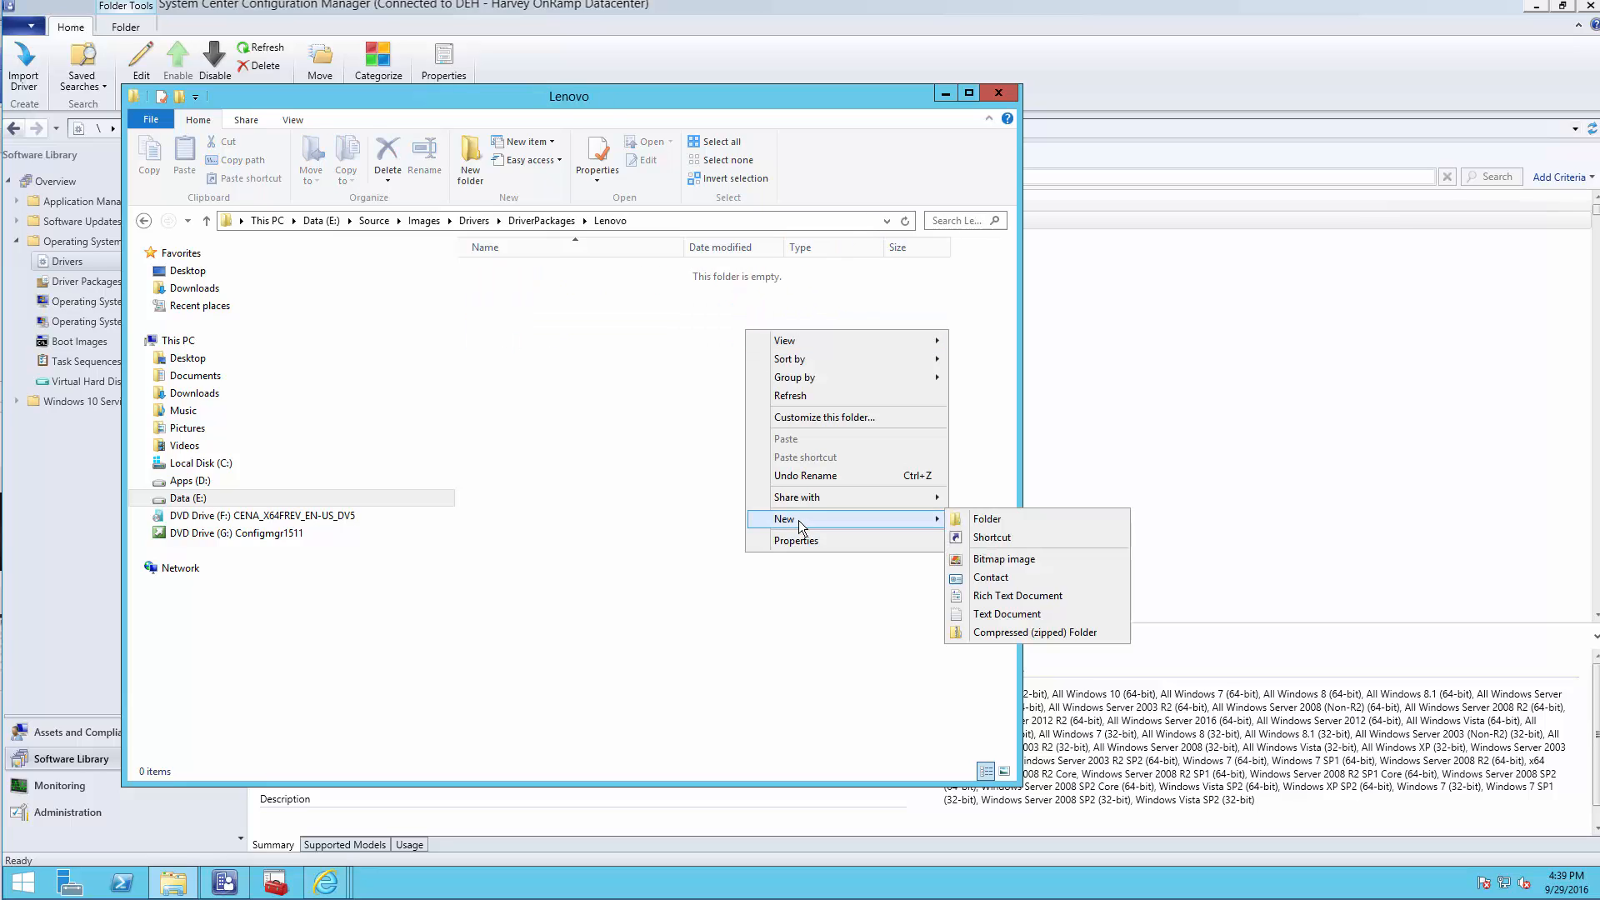
click(958, 523)
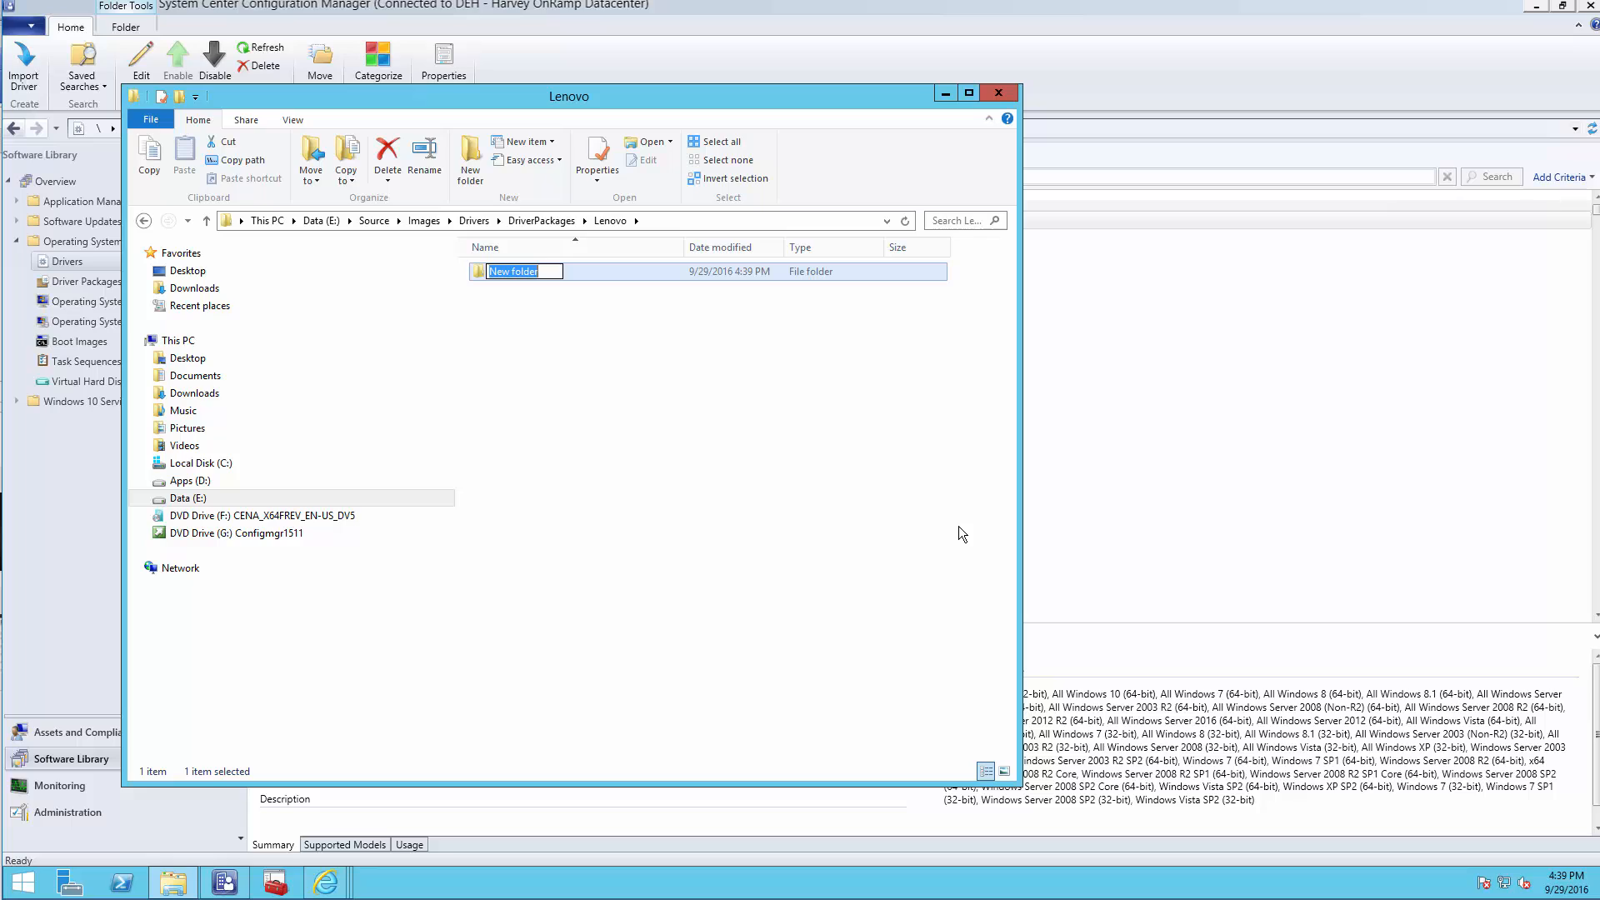
text(X1 Yoga)
key(Return)
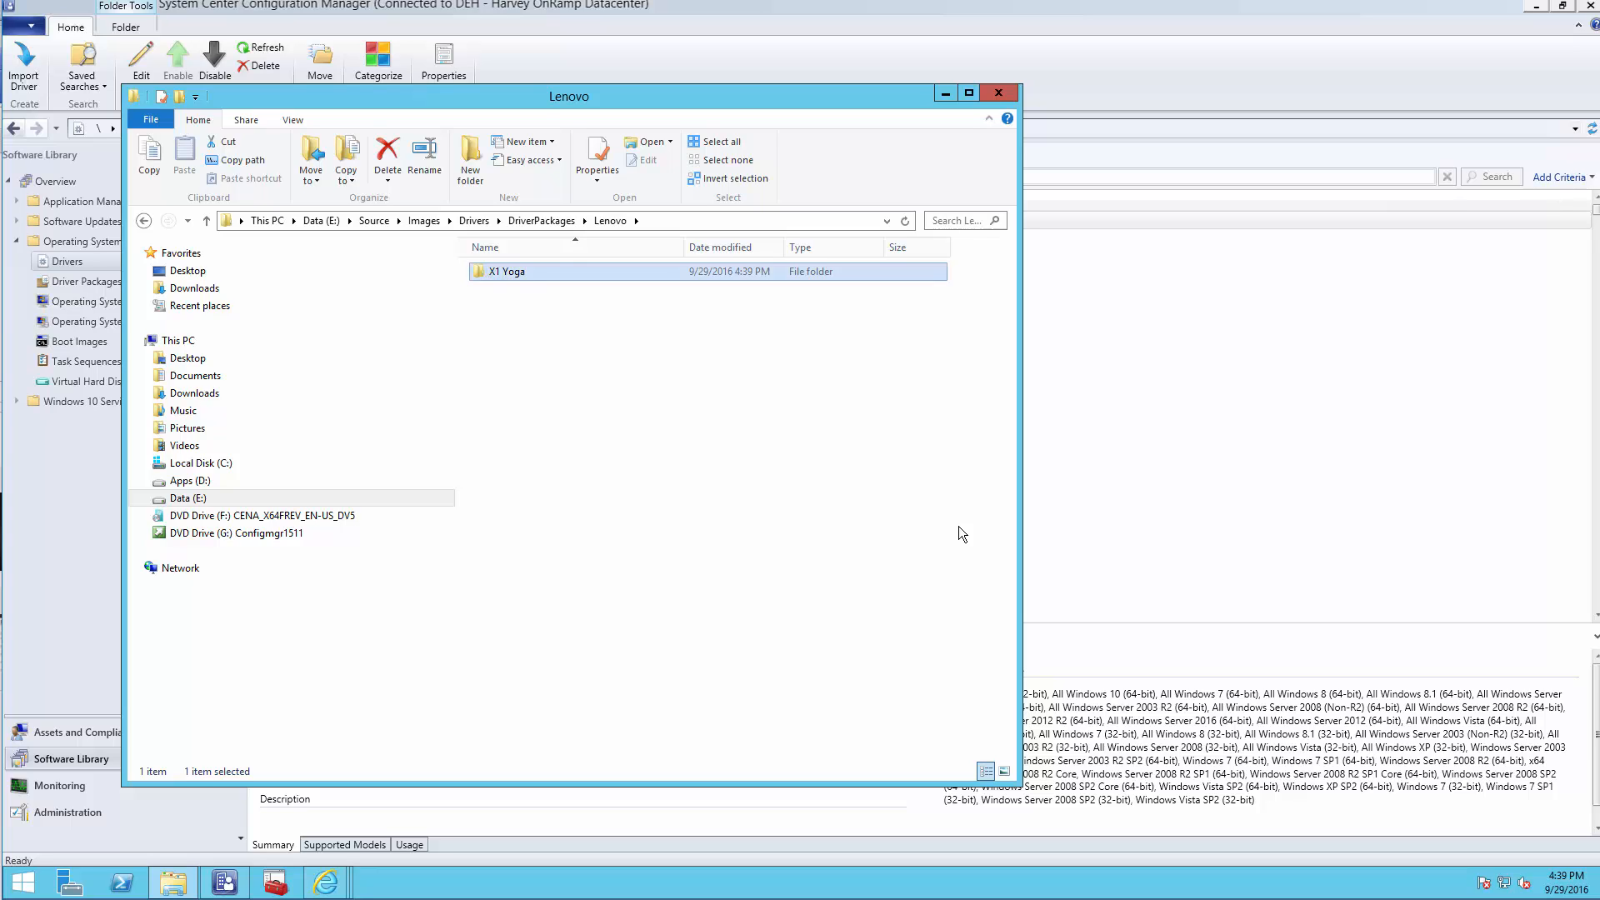
key(Return)
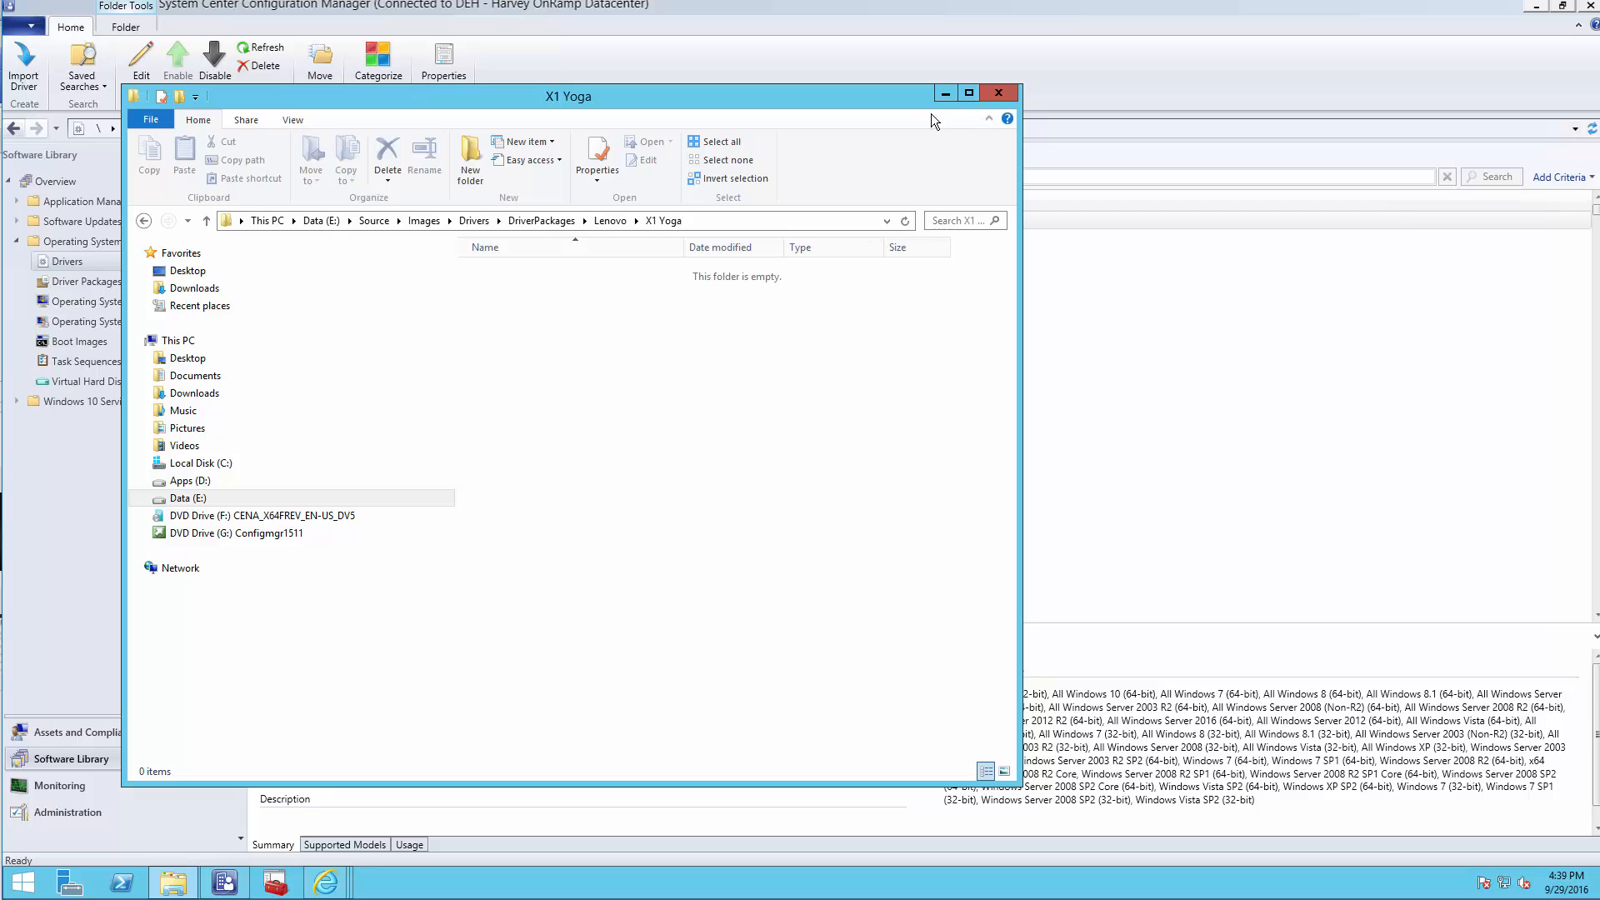
Switch to Configuration Manager, start importing drivers and browse to the \\12r2-sccm server for the source folder
click(945, 93)
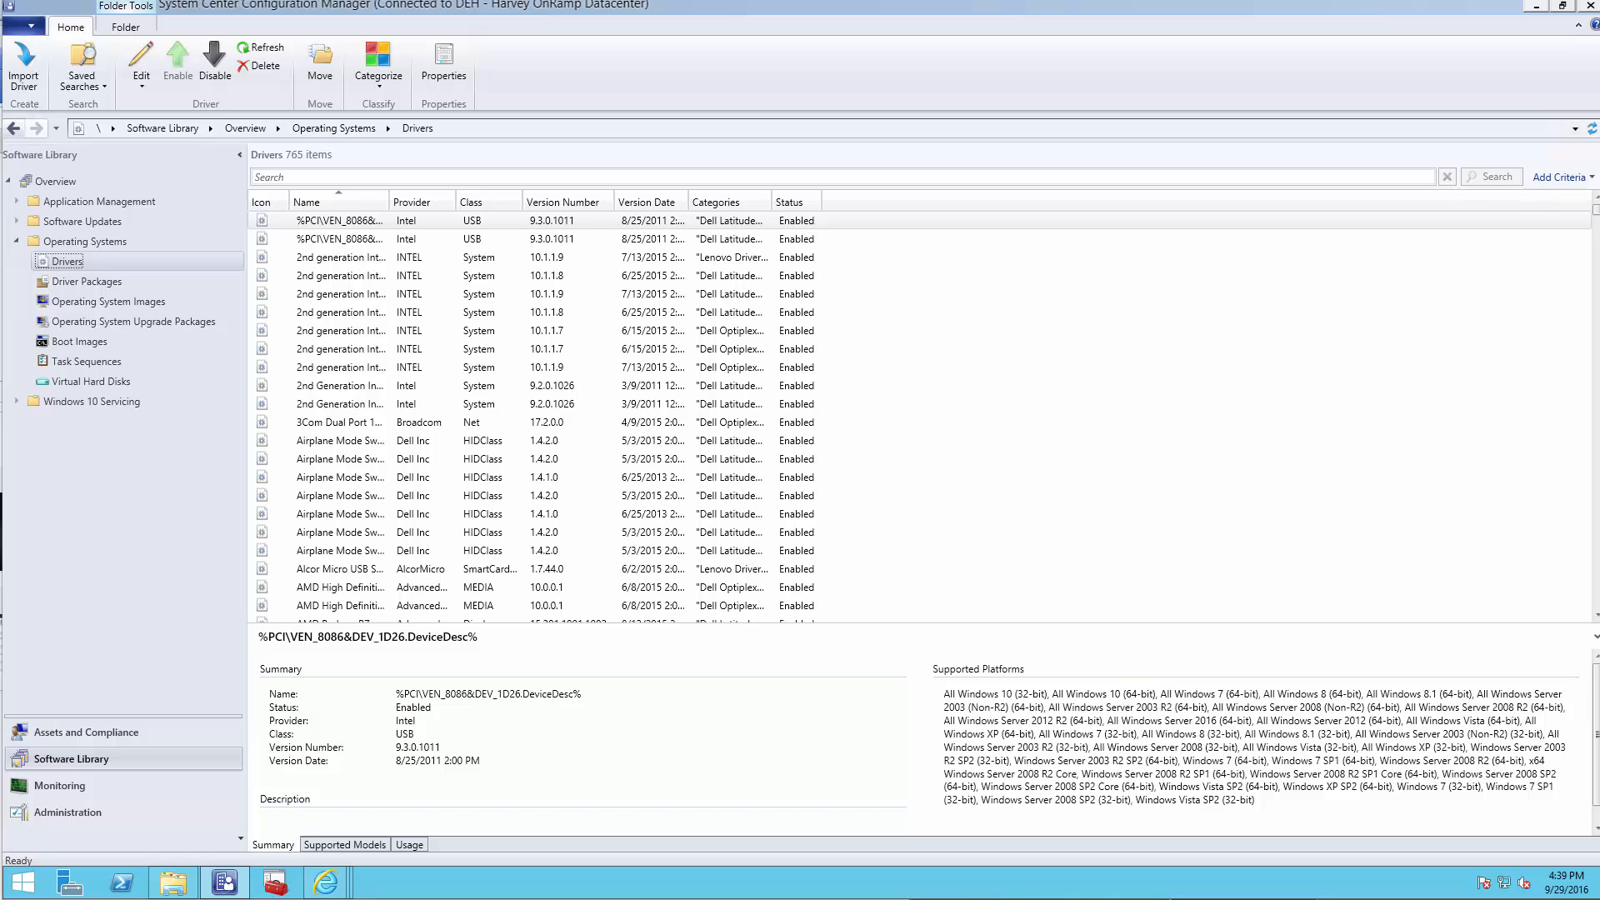
right_click(63, 264)
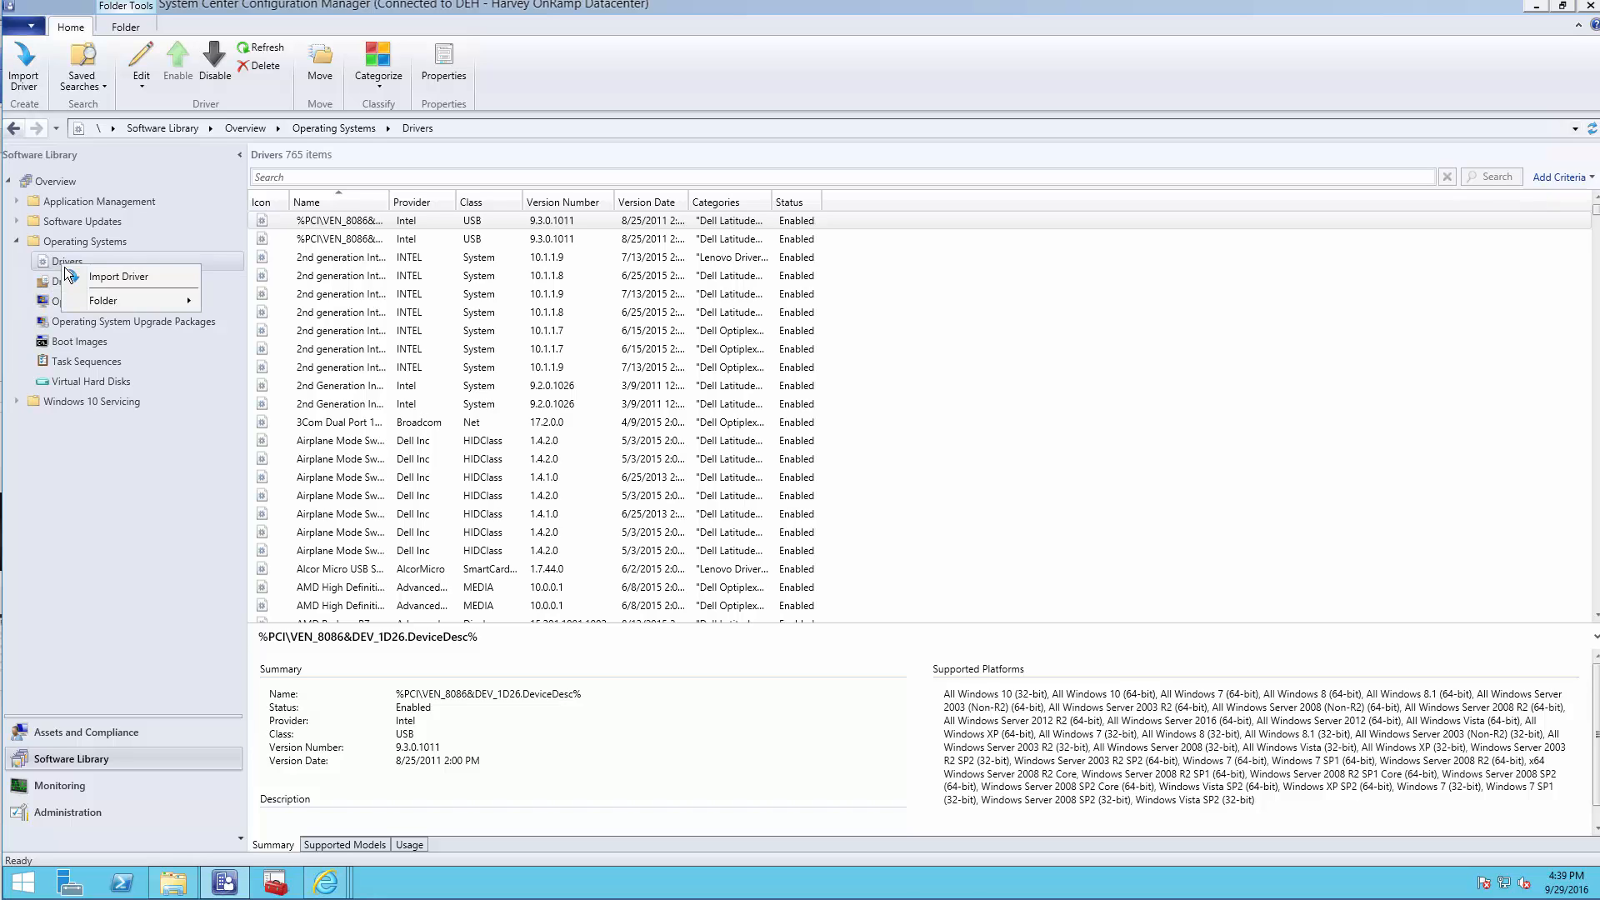
click(70, 272)
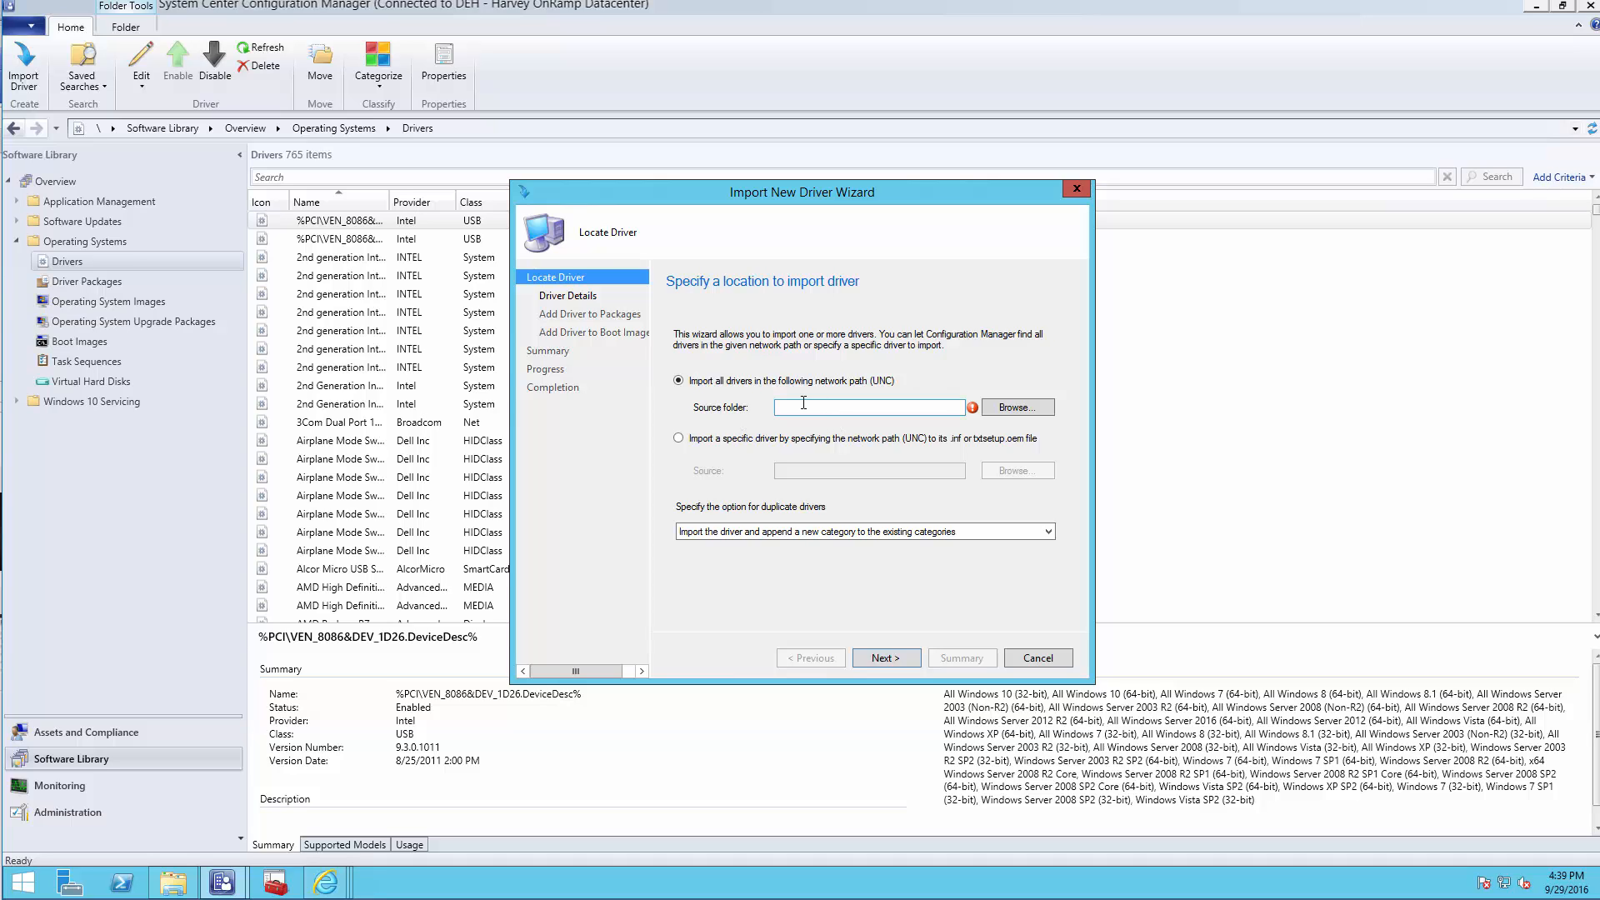
click(1031, 413)
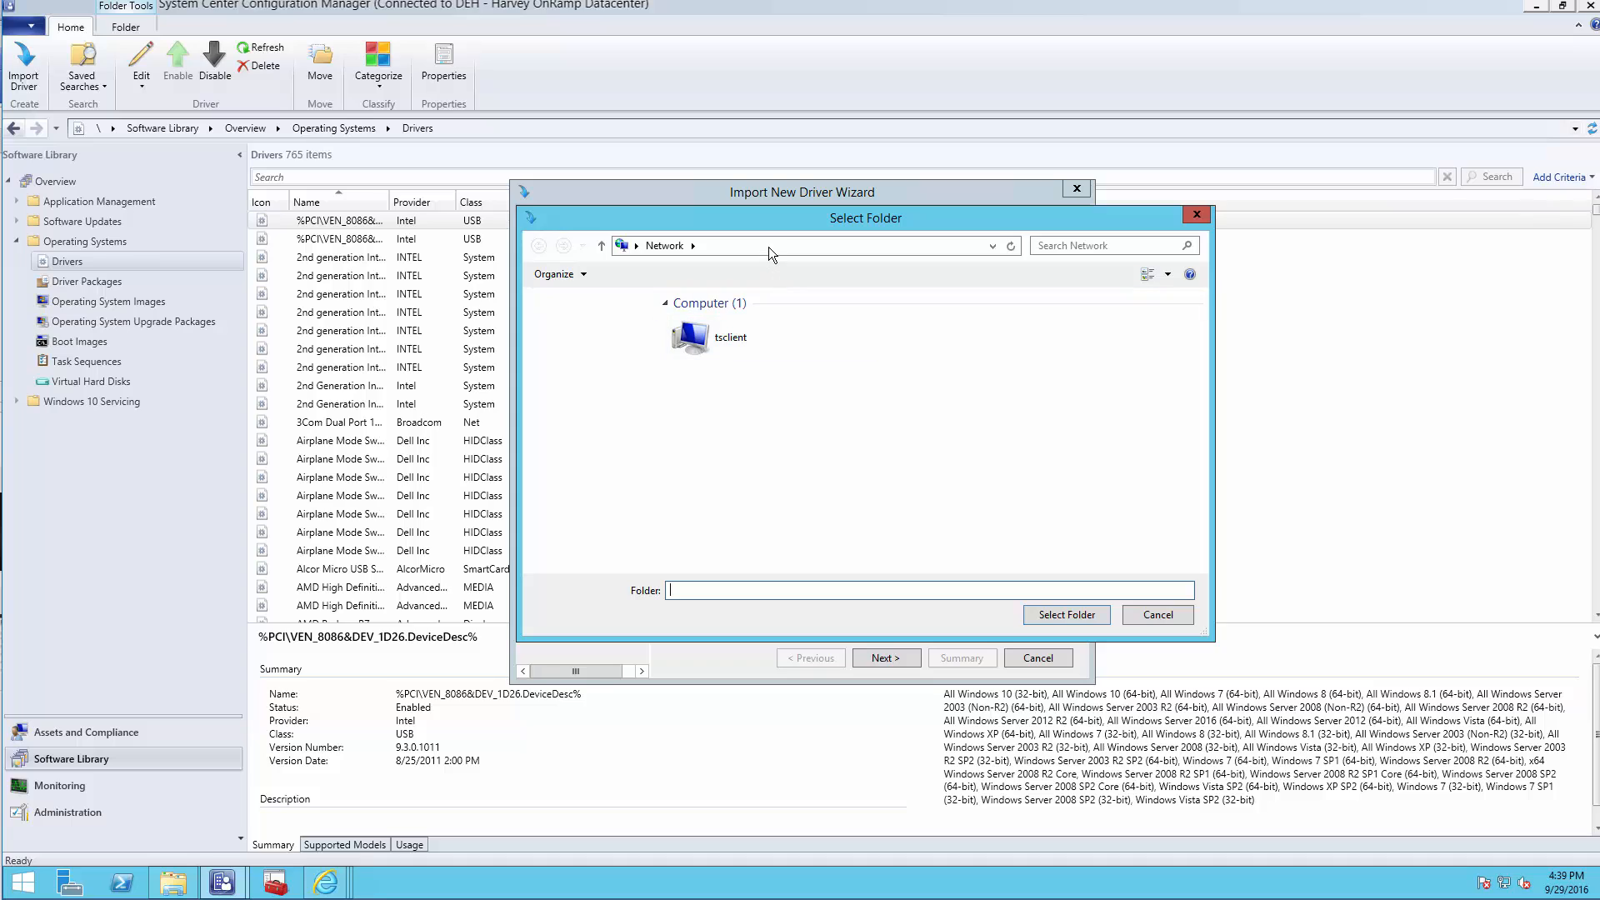
click(768, 247)
text(\12)
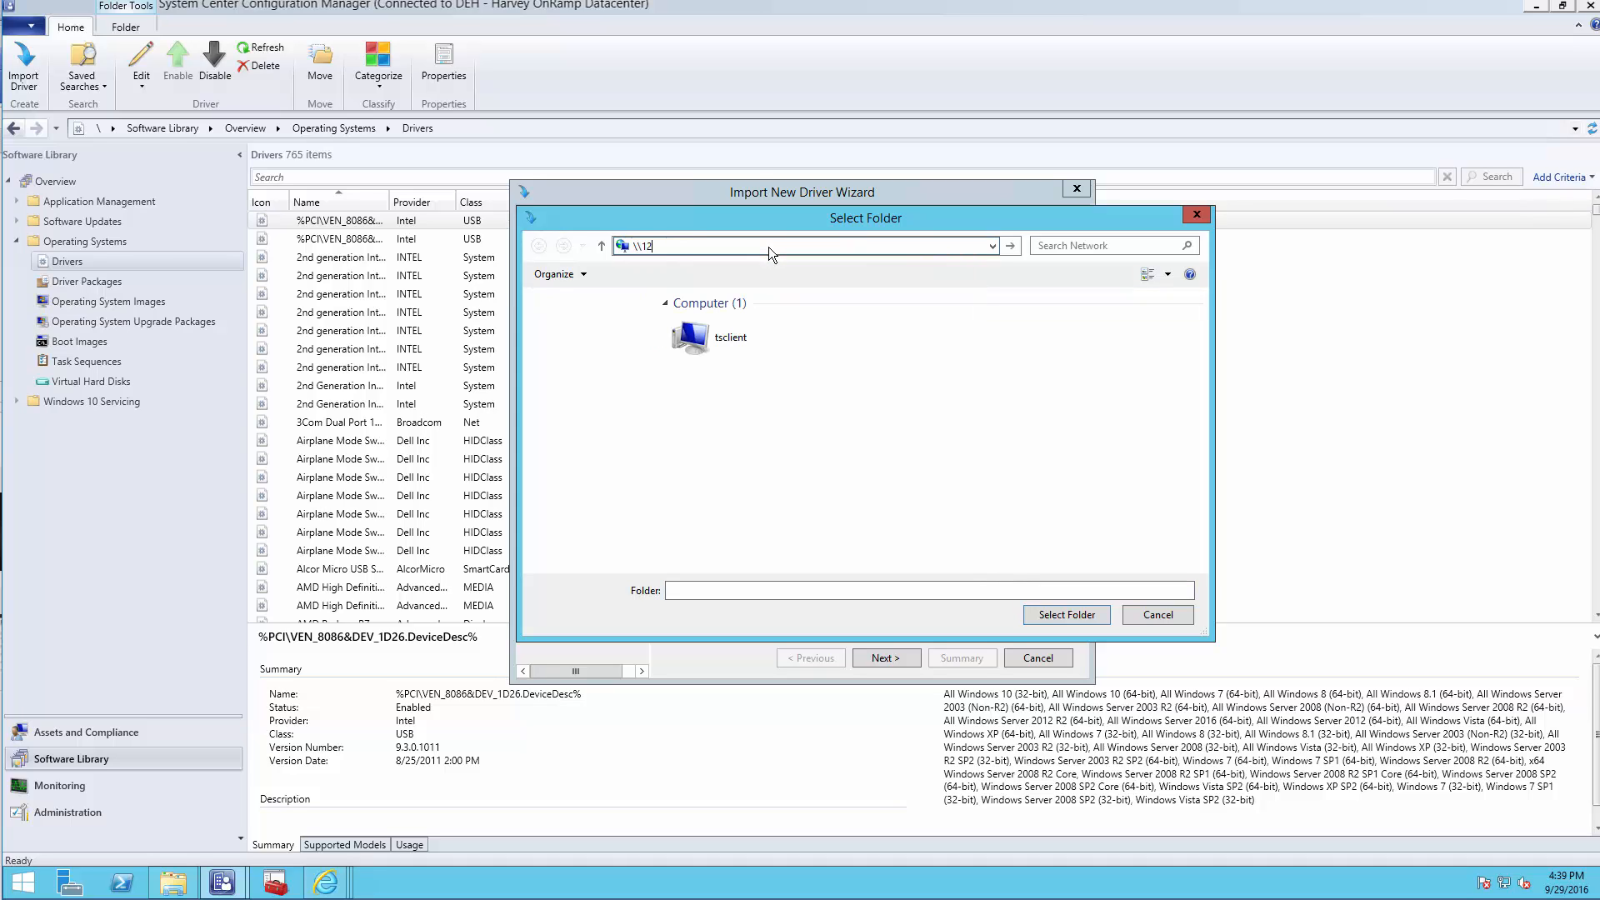
text(r2-sccm)
key(Return)
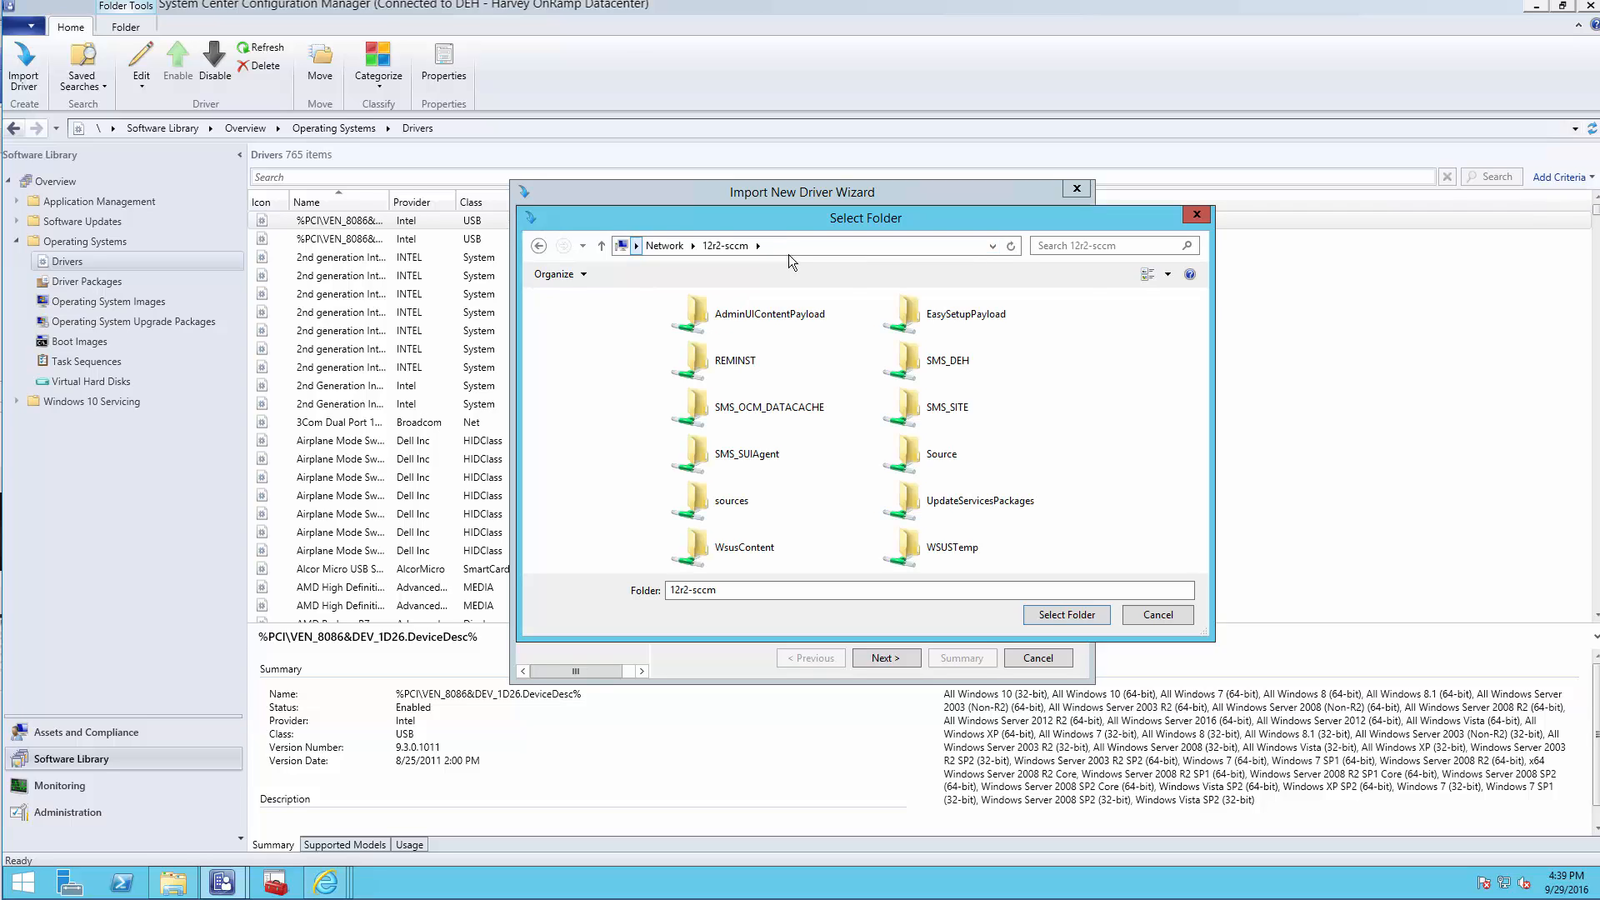
Choose Source\Images\Drivers\DriverSource\ThinkPadX1Yoga as the import source folder and continue to the driver details
double_click(914, 458)
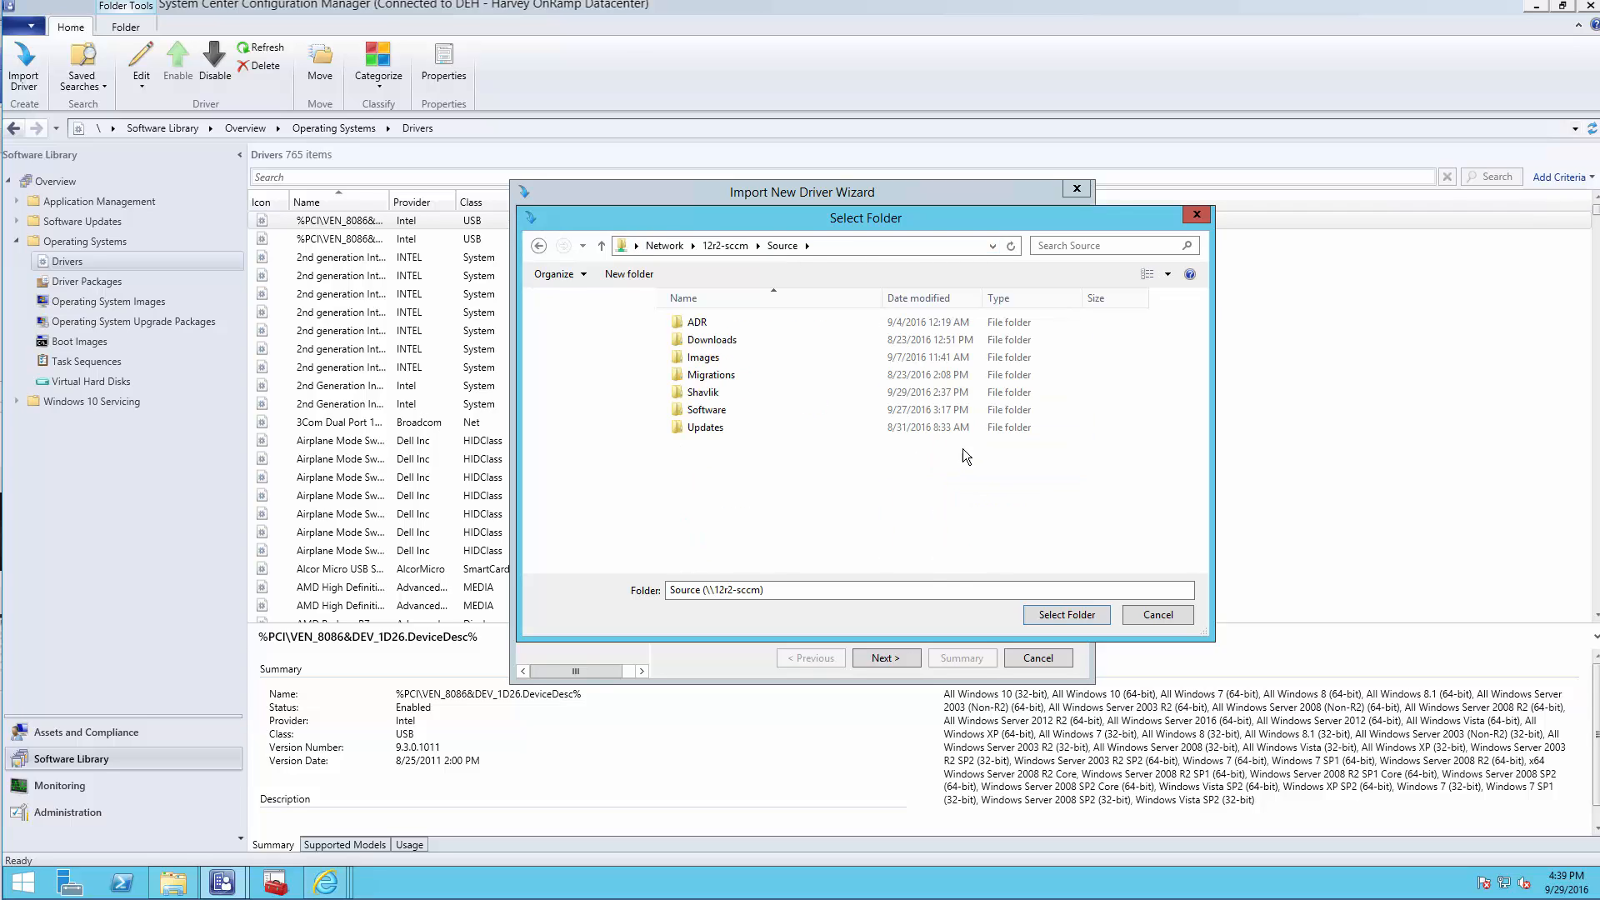
double_click(807, 358)
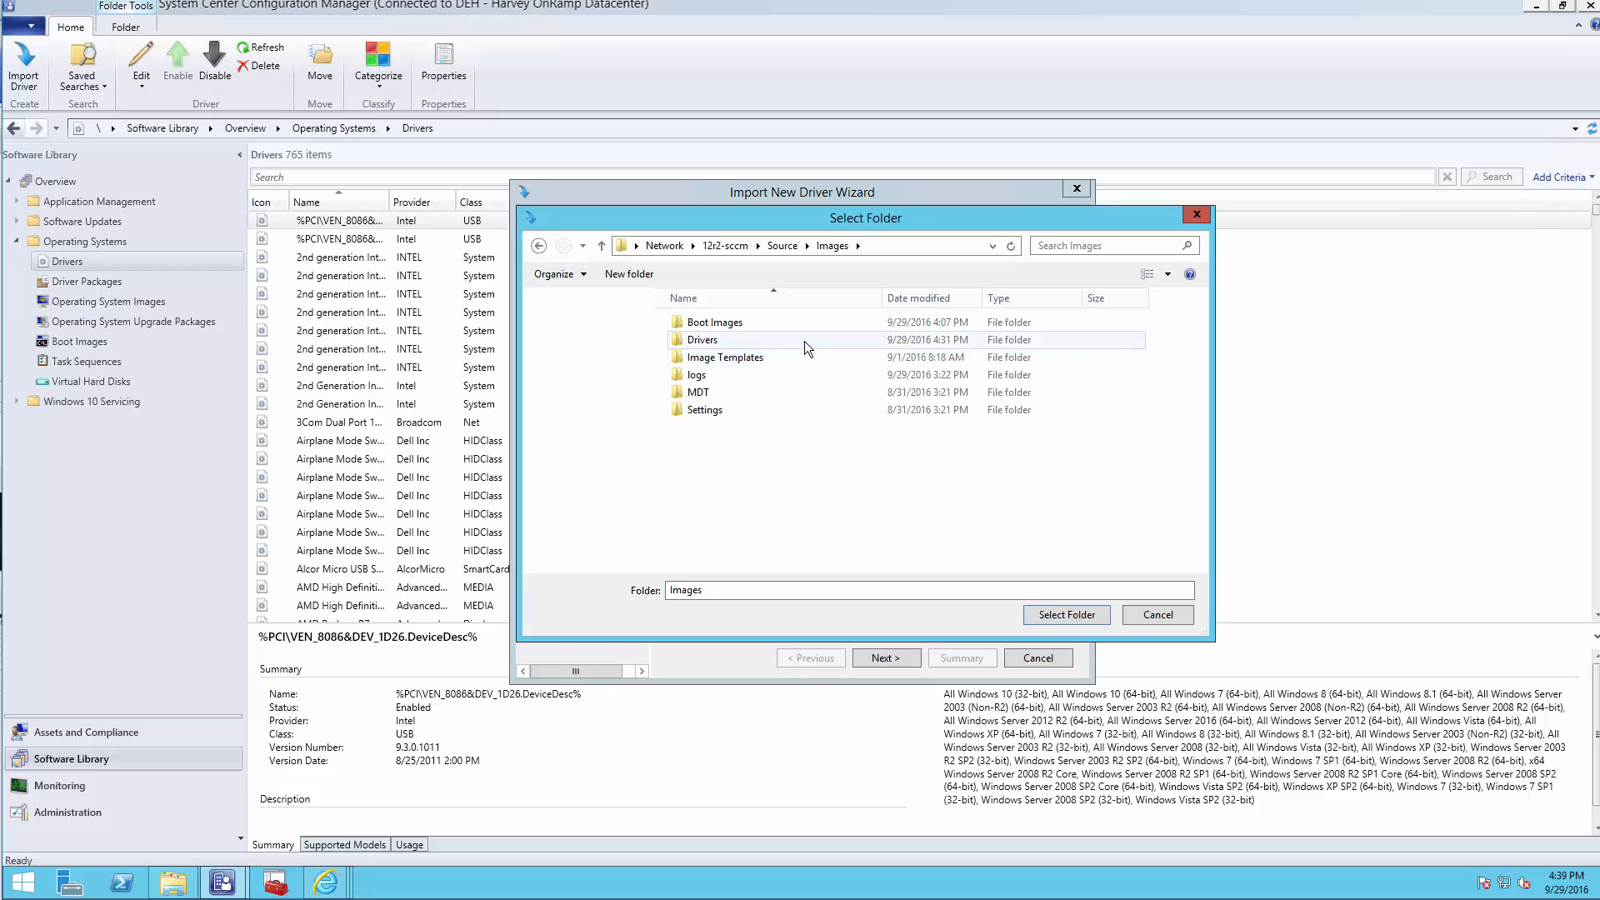
double_click(803, 342)
double_click(803, 341)
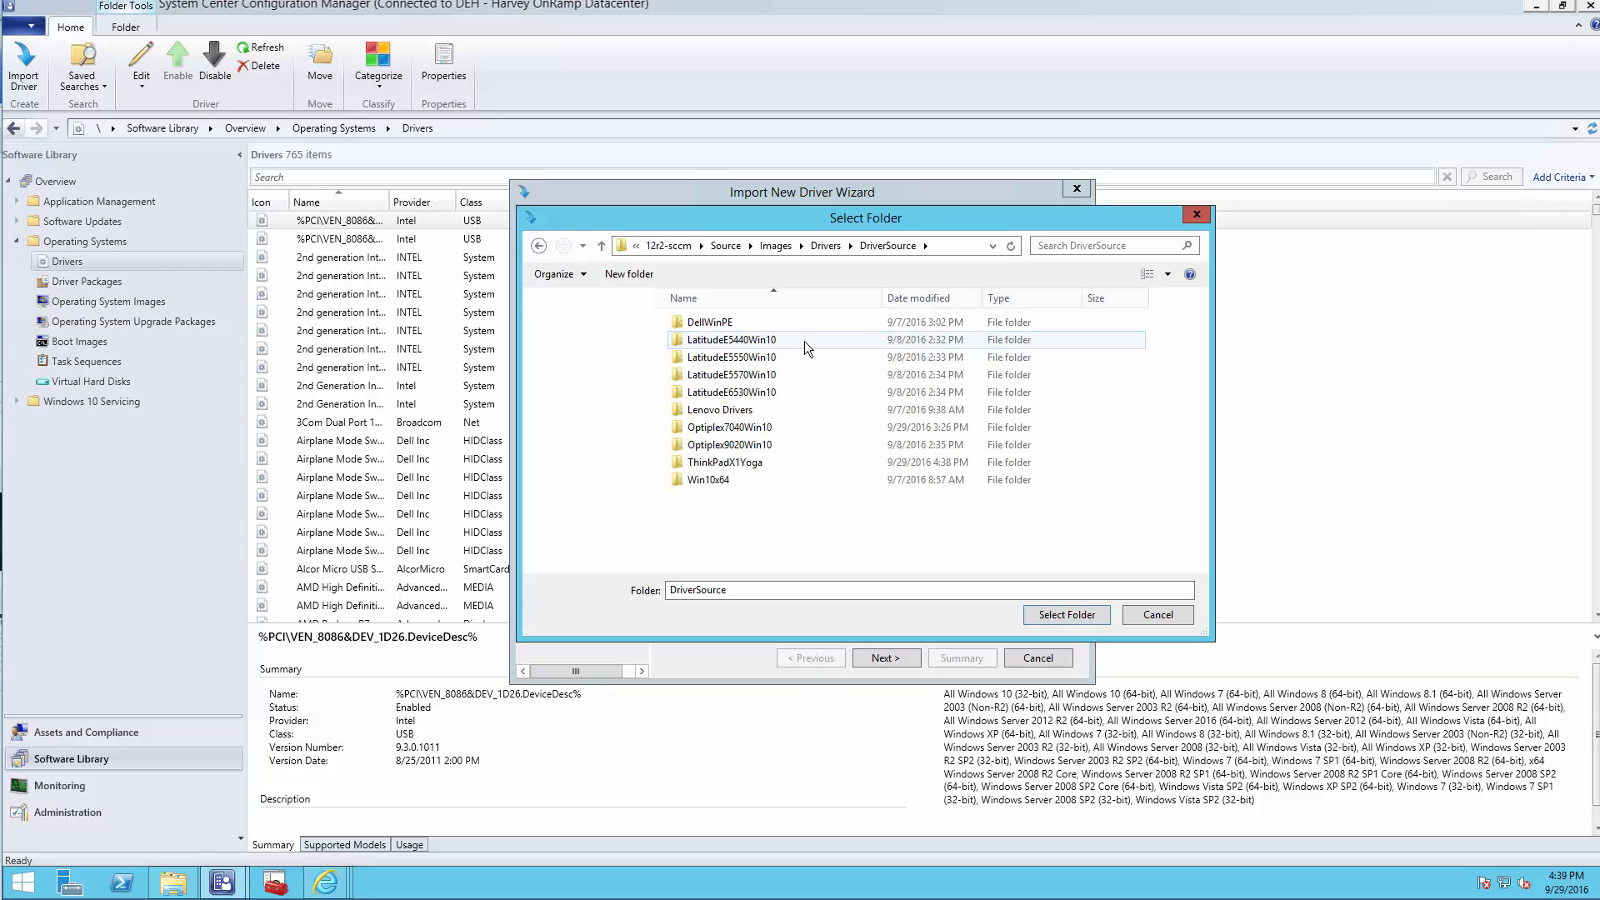
double_click(796, 460)
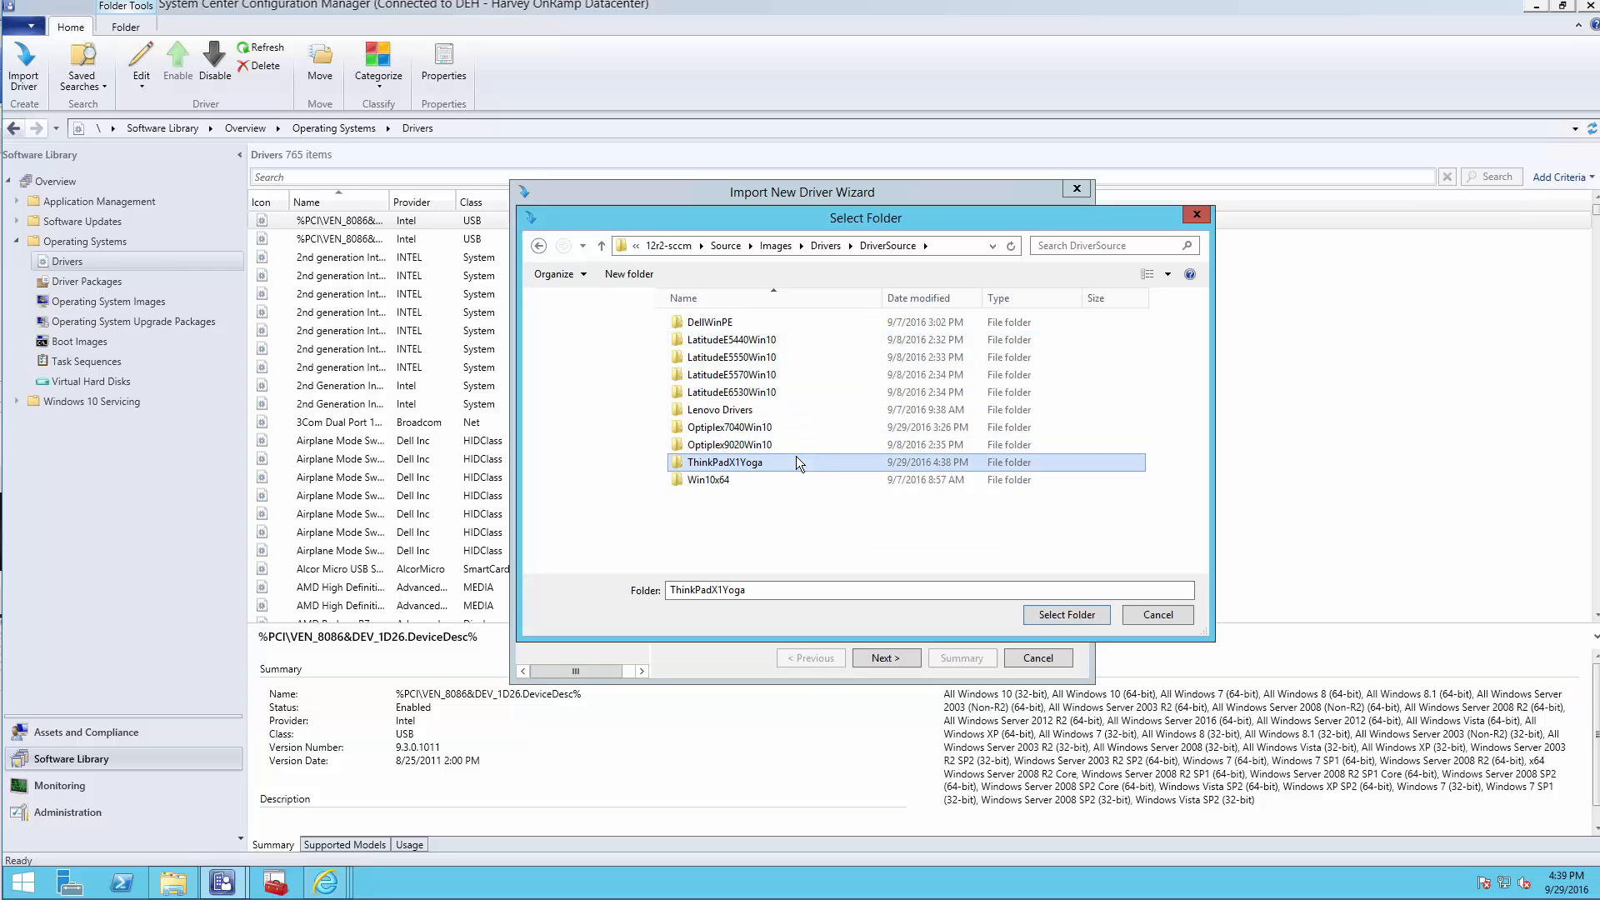
click(1059, 617)
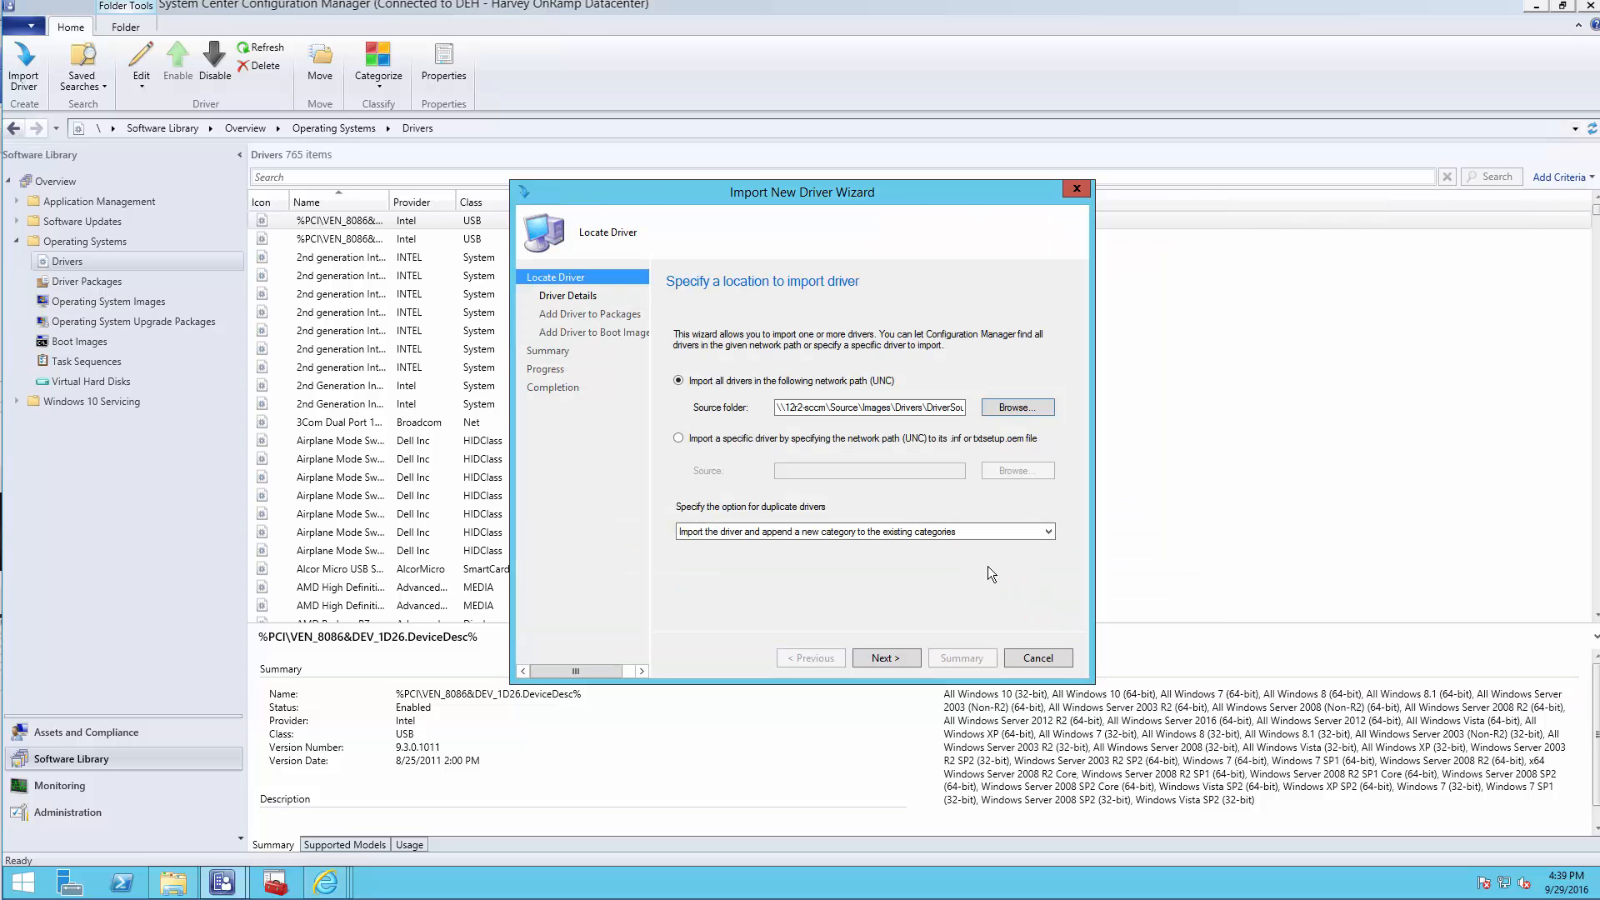
click(891, 658)
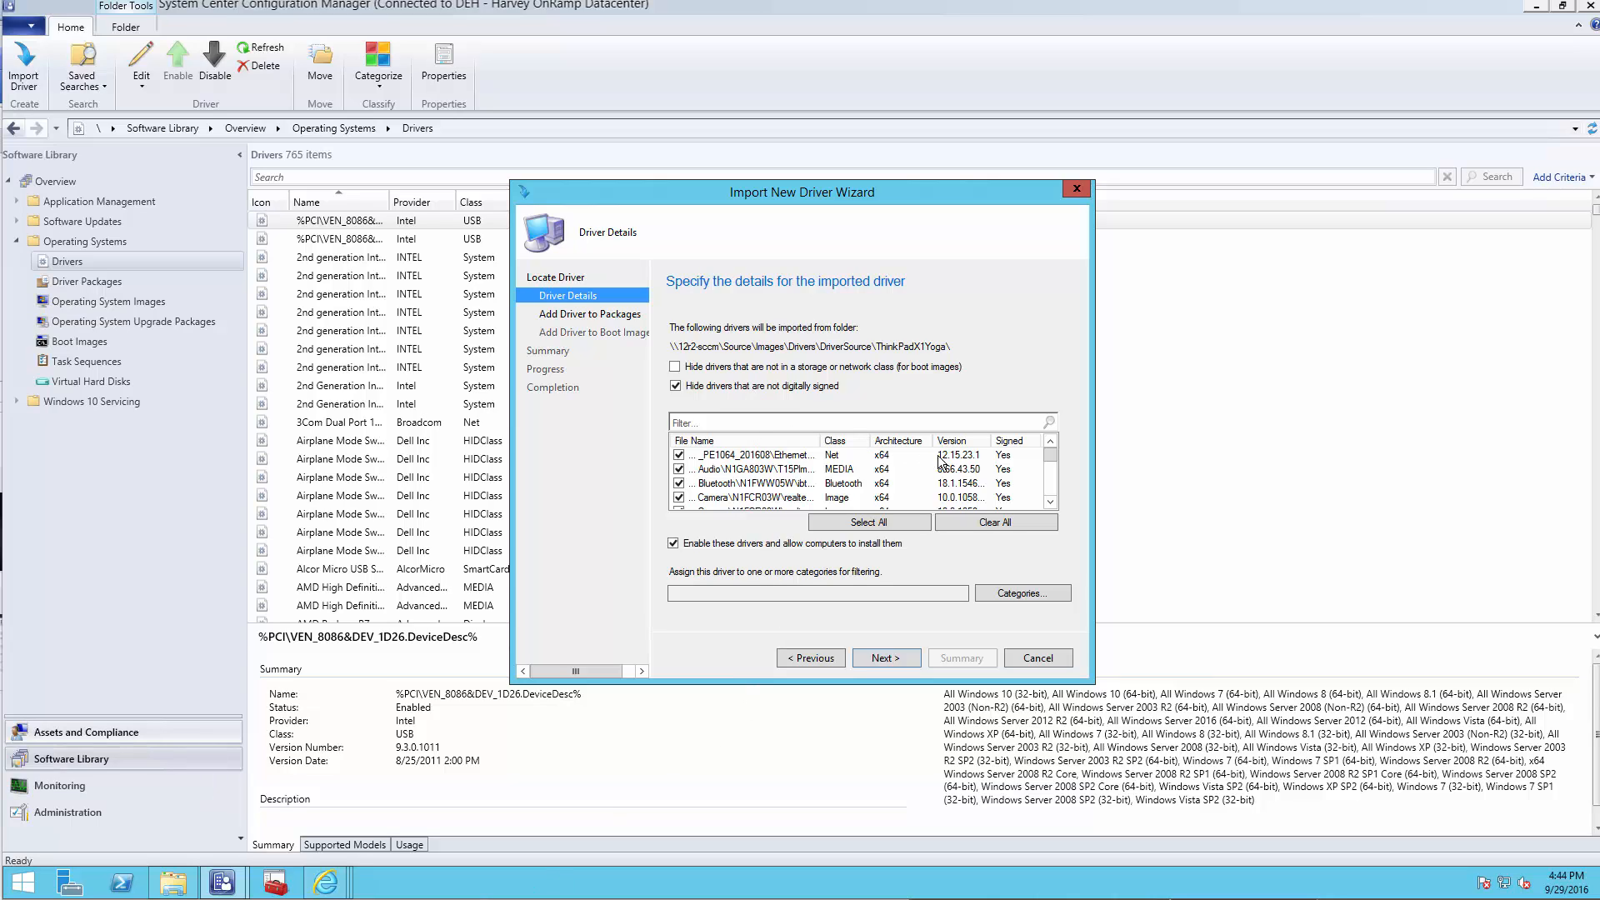
Sort the found drivers by architecture, and create and assign the administrative category "Lenovo X1 Yoga Win 10 x64"
click(914, 444)
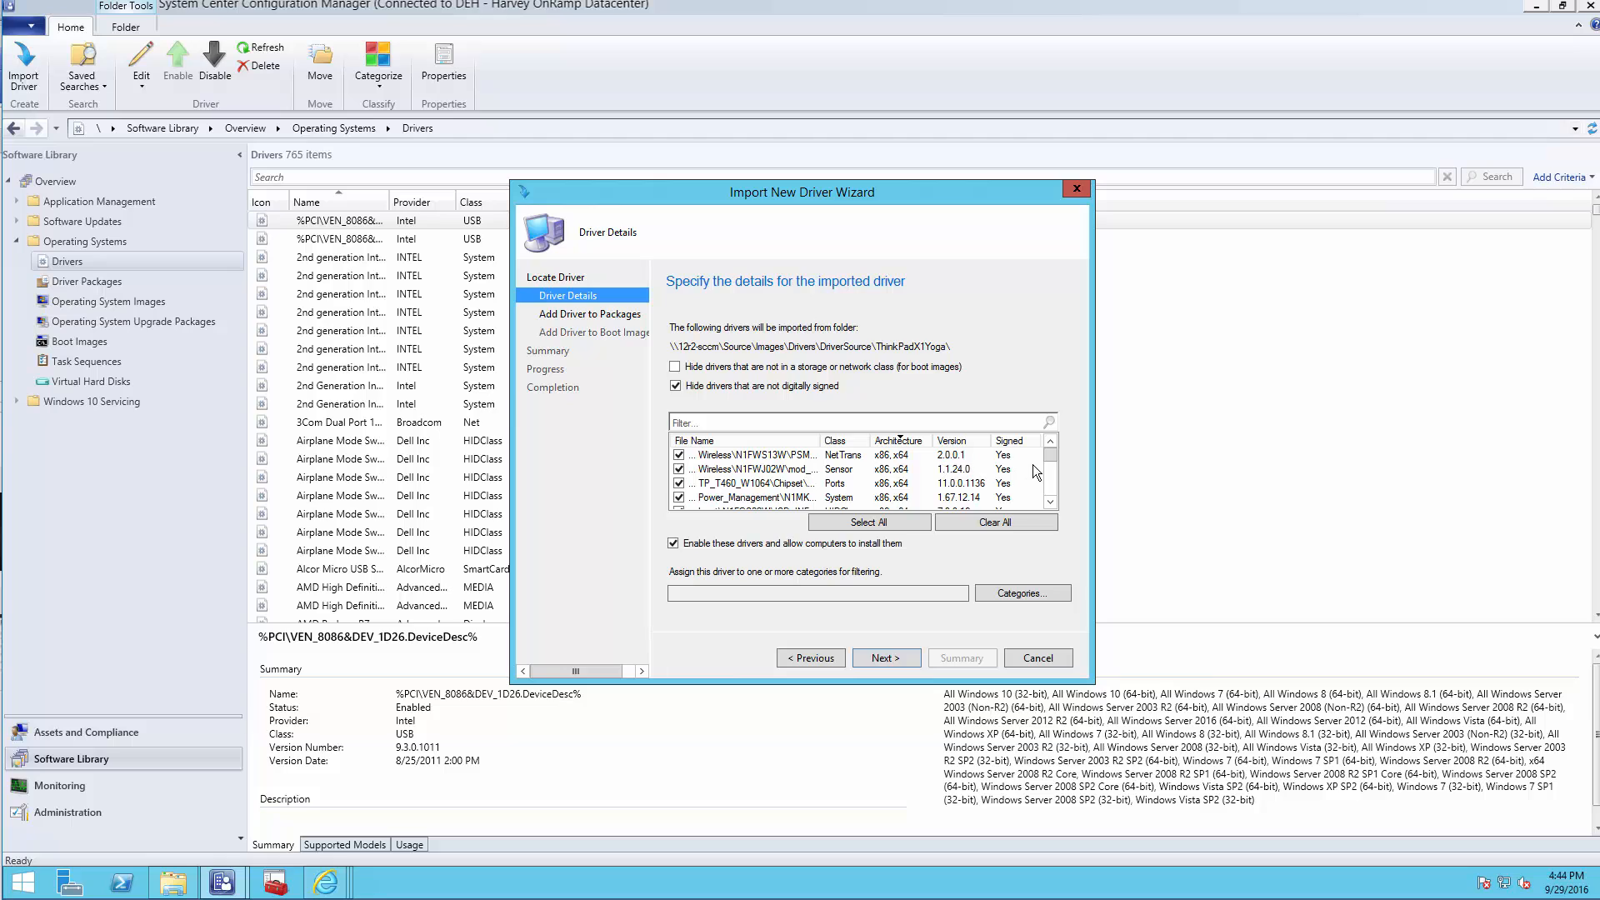
mouse_move(1049, 464)
mouse_down()
mouse_move(1050, 507)
mouse_move(1053, 465)
mouse_up()
click(1011, 597)
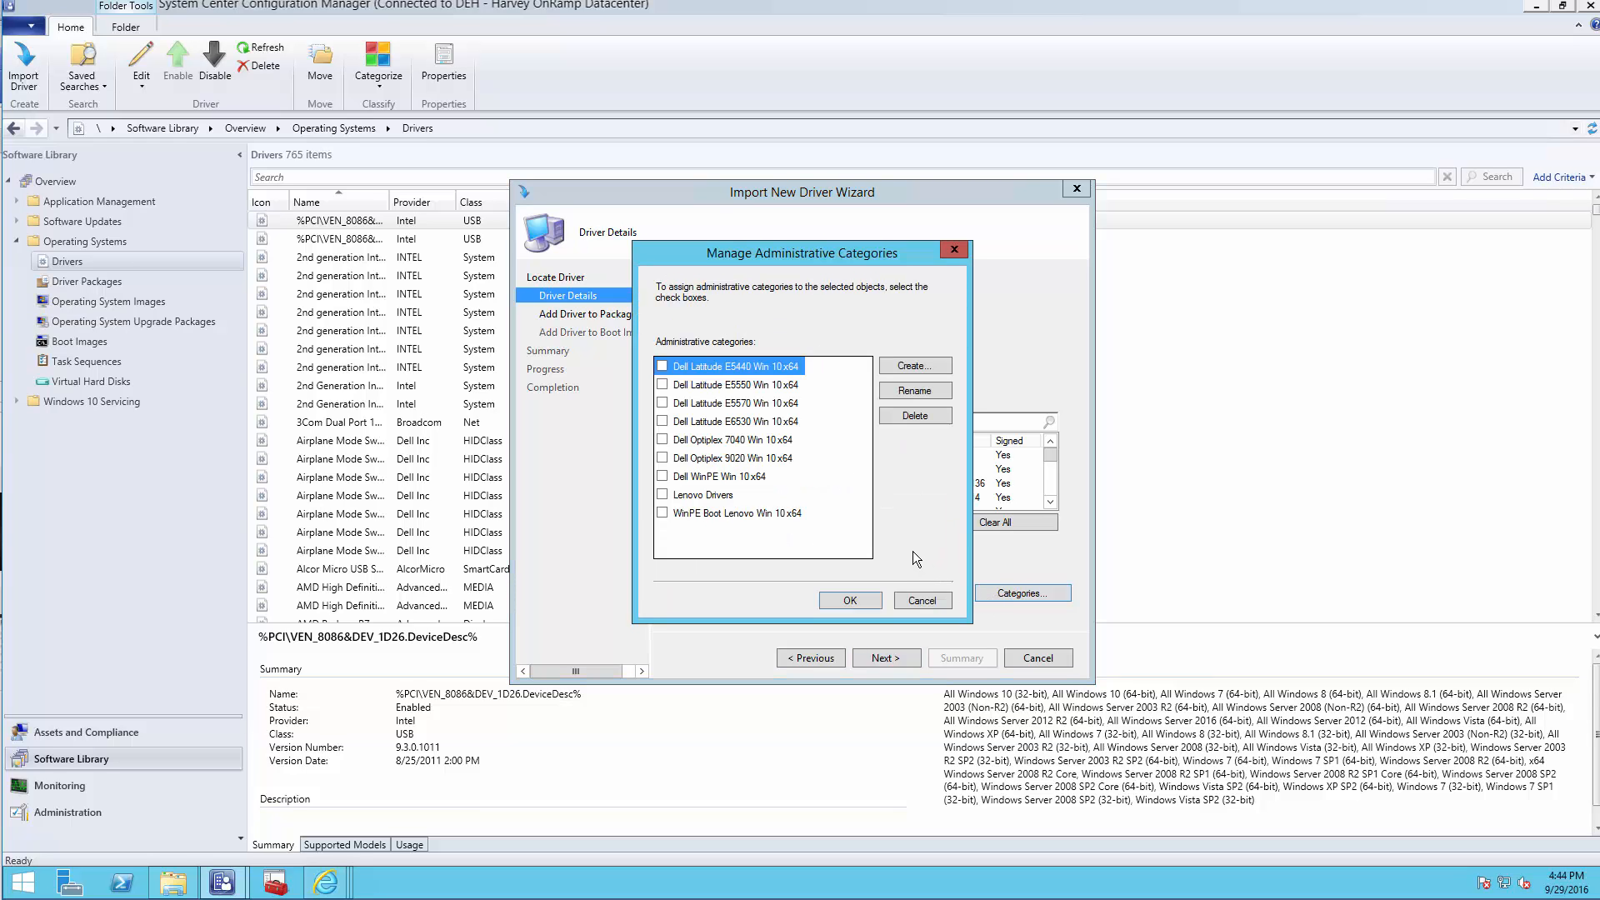
click(920, 371)
drag(868, 391, 1096, 489)
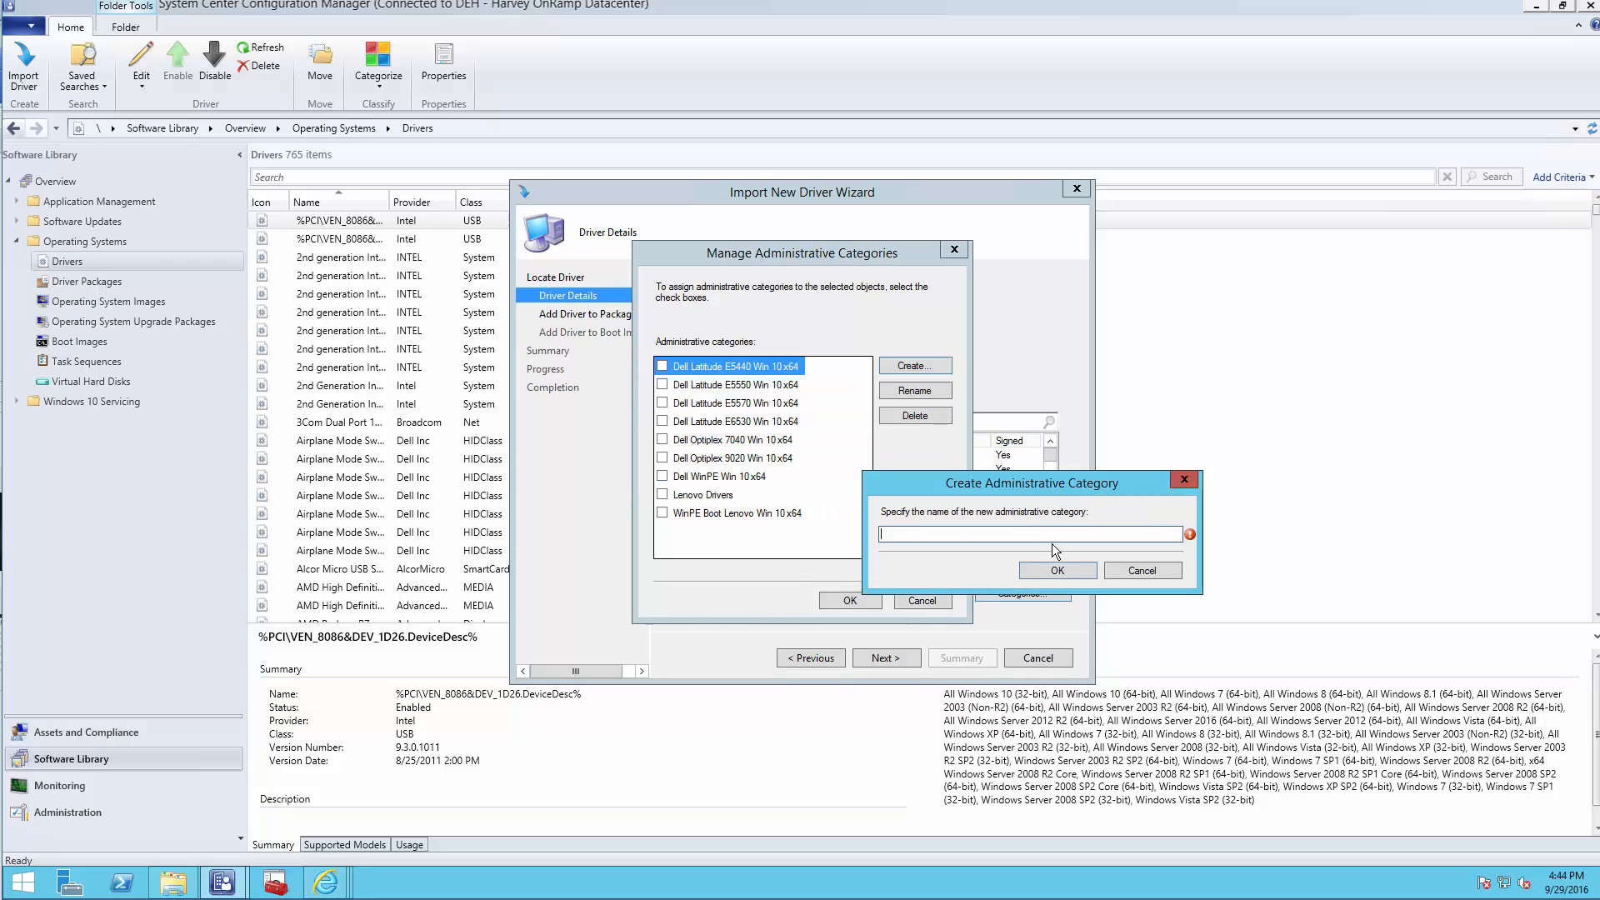
text(Lenovo X1 Yoga Win 10x)
key(BackSpace)
text(x64)
click(1059, 571)
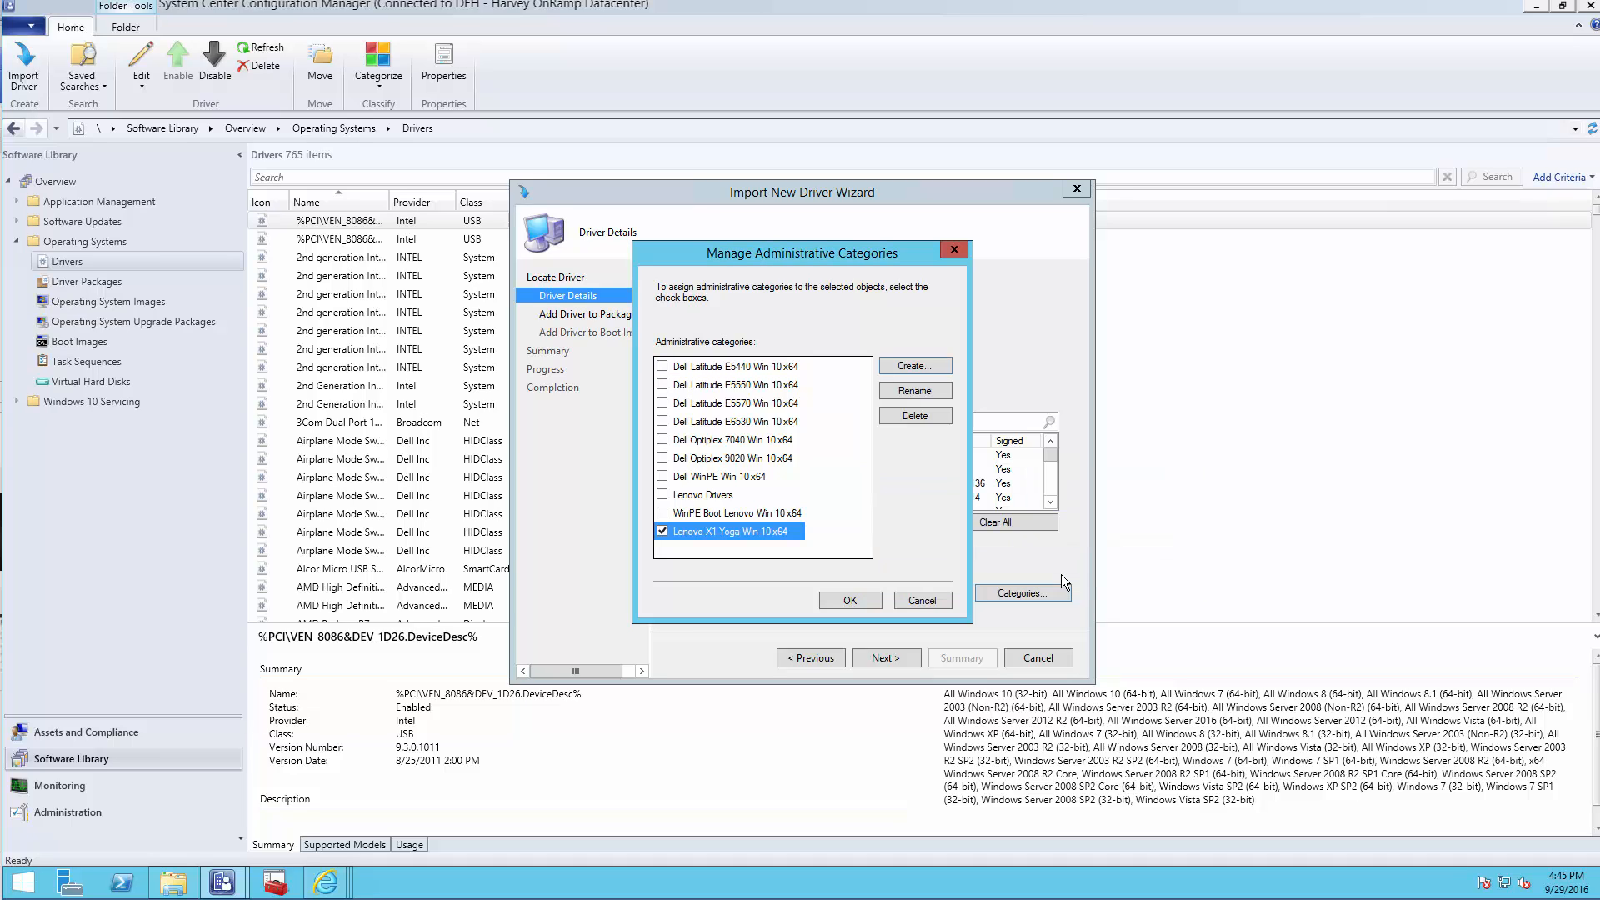
click(849, 600)
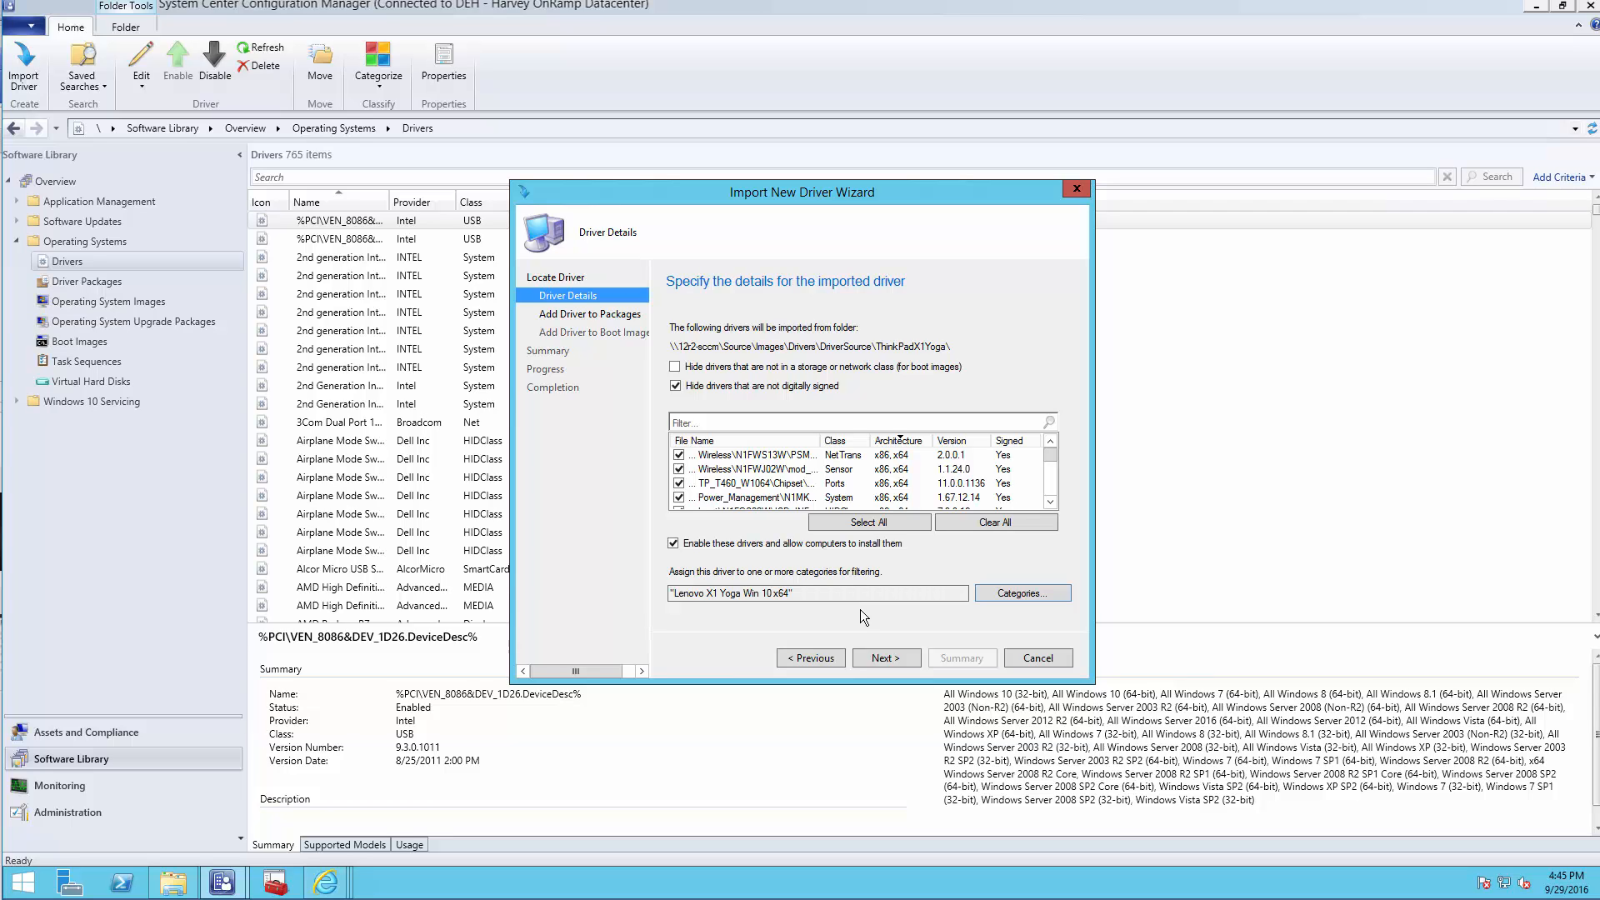
Continue to the package selection and start a new driver package named "Lenovo X1 Yoga Win 10 x64"
click(870, 657)
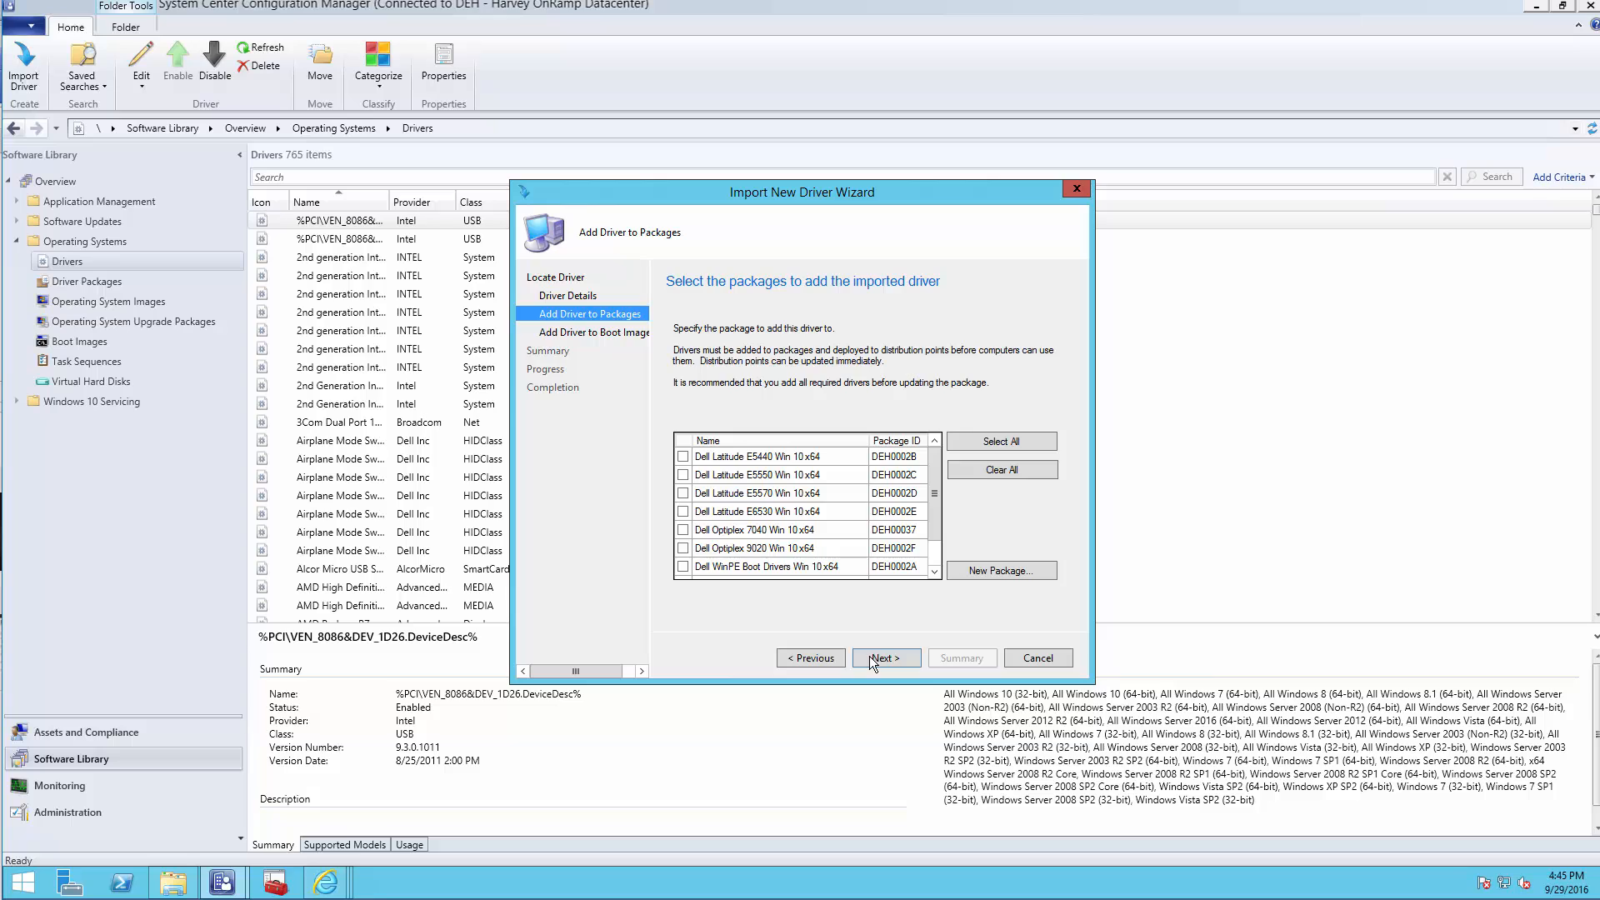
scroll(932, 533, down, 1)
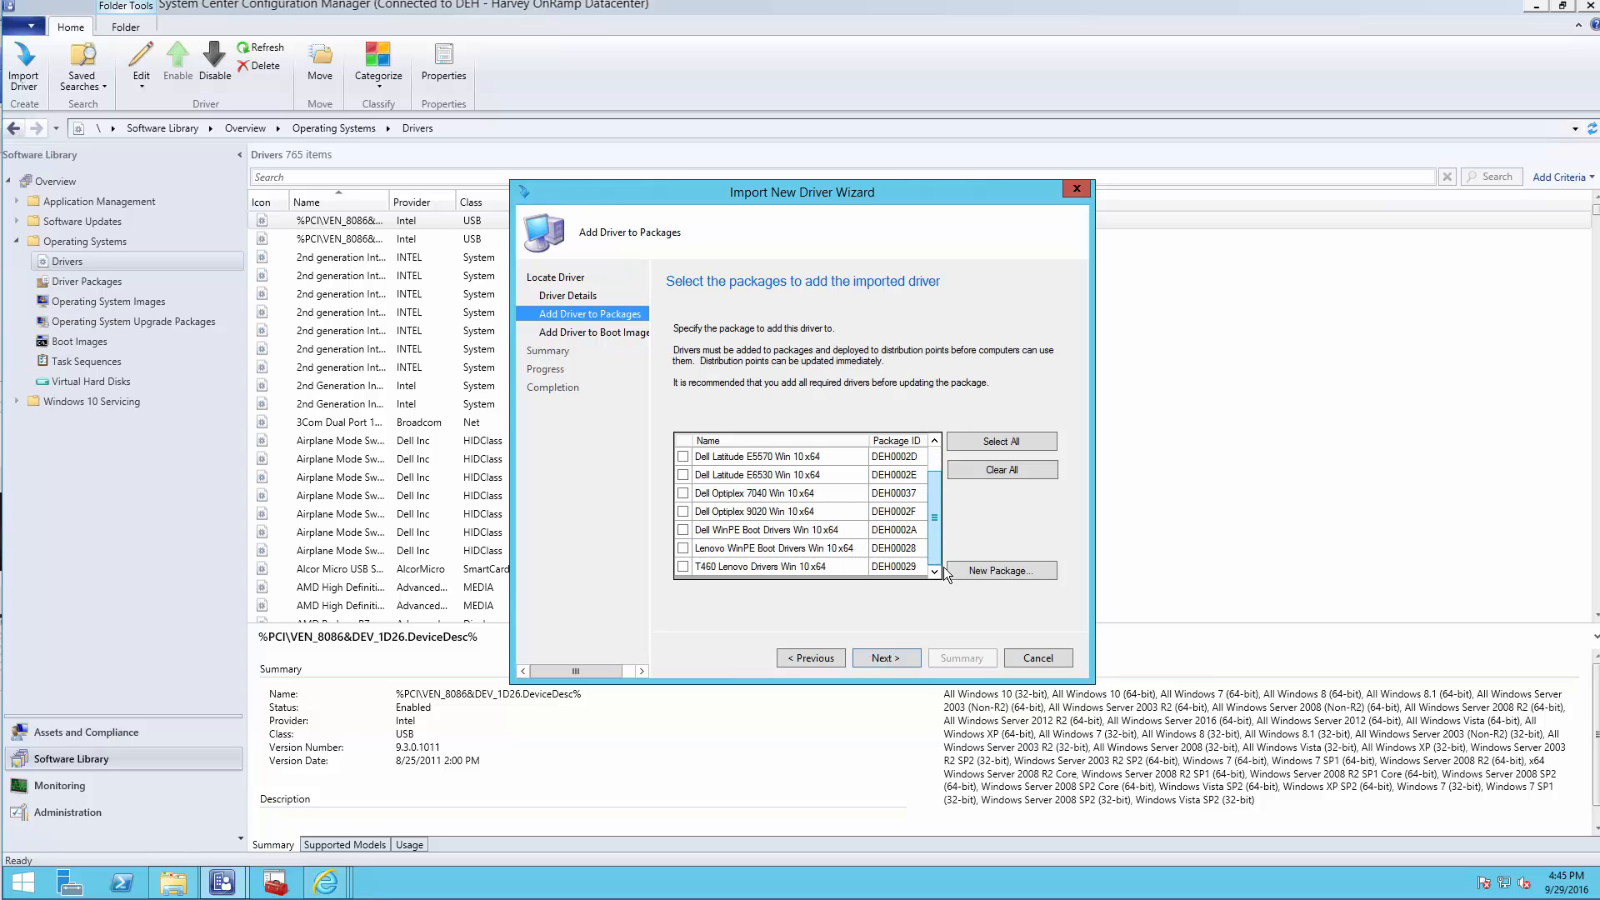
mouse_move(939, 552)
mouse_down()
mouse_move(940, 536)
mouse_move(938, 567)
mouse_up()
click(971, 573)
drag(829, 294, 1157, 283)
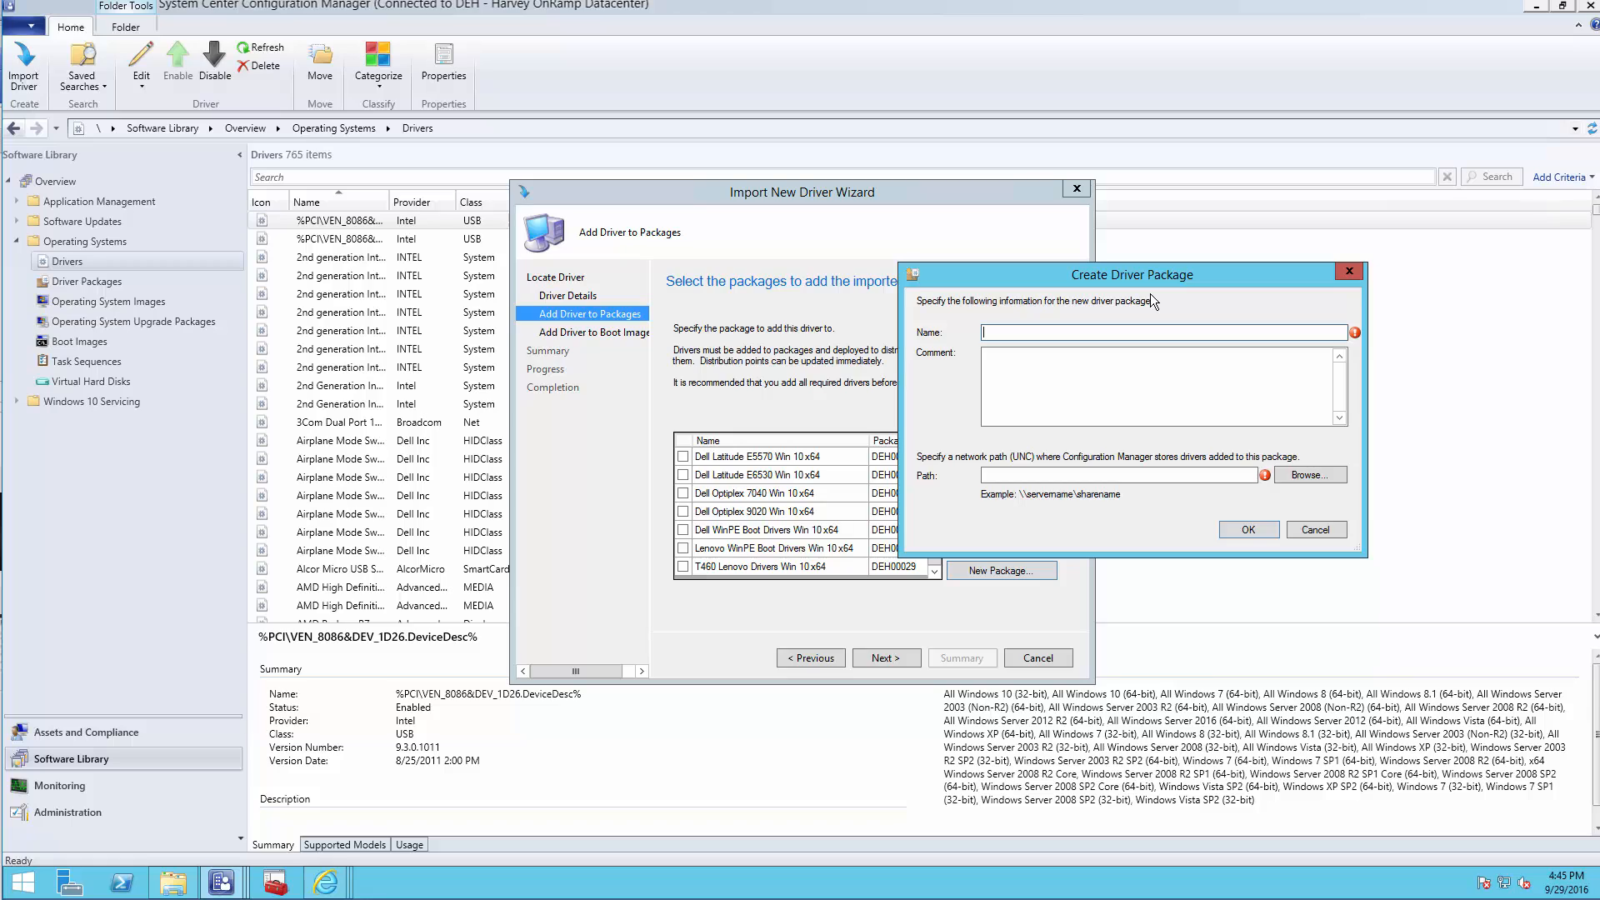
text(Lenovo X1 Yoga Win 10x64)
Set the new driver package's network path to \\12r2-sccm\Source\Images\Drivers\DriverPackages\Lenovo\X1 Yoga
click(1284, 482)
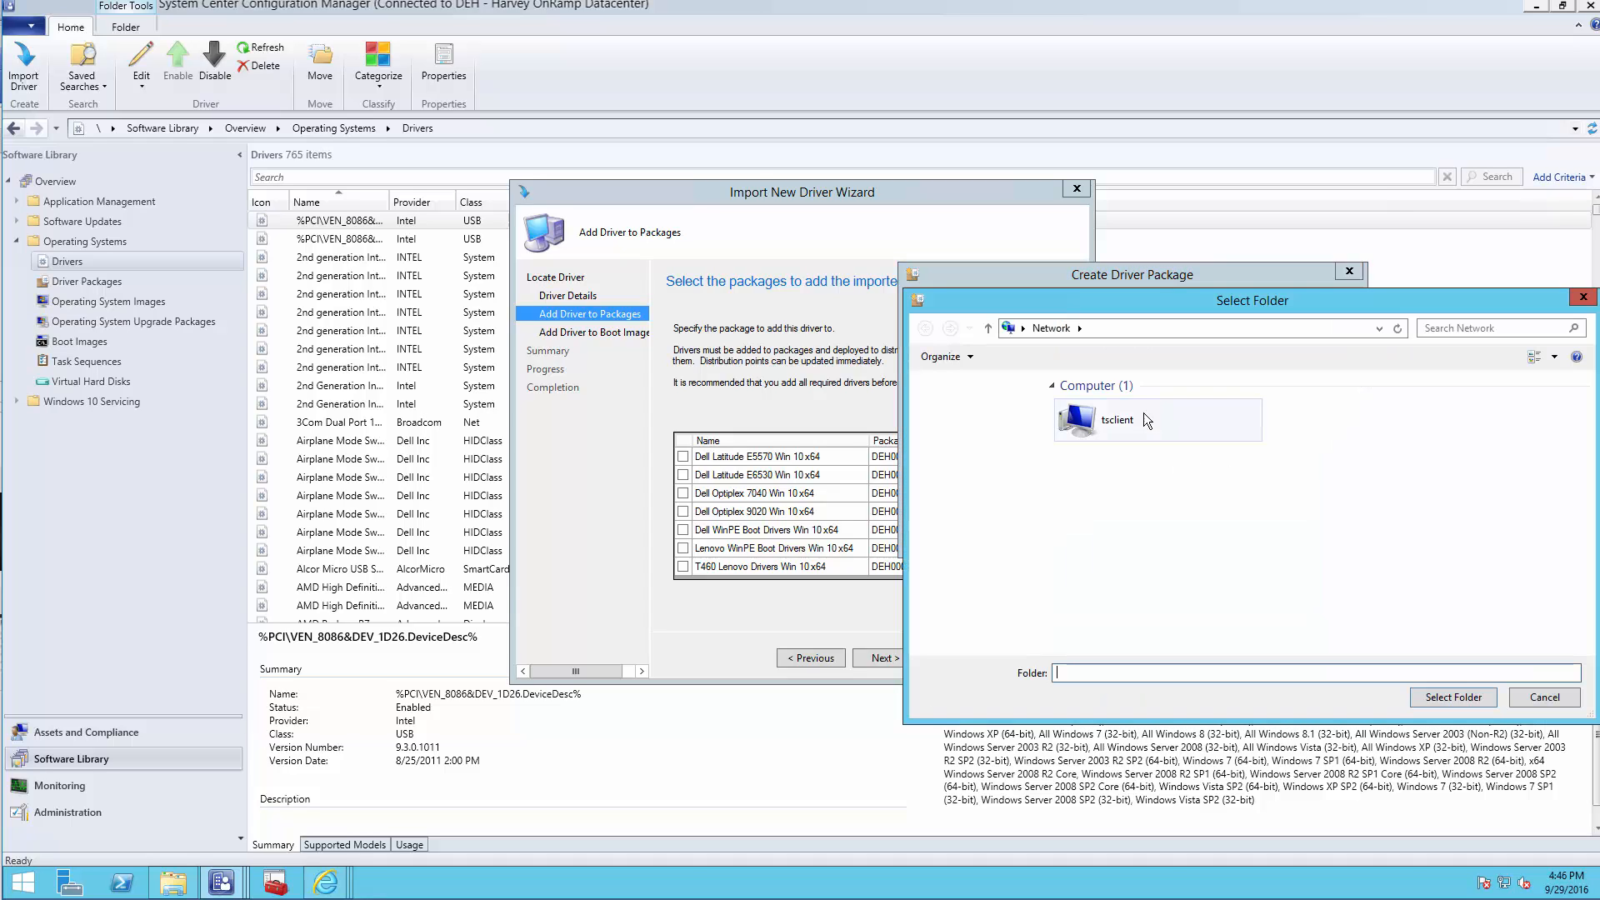
click(1123, 328)
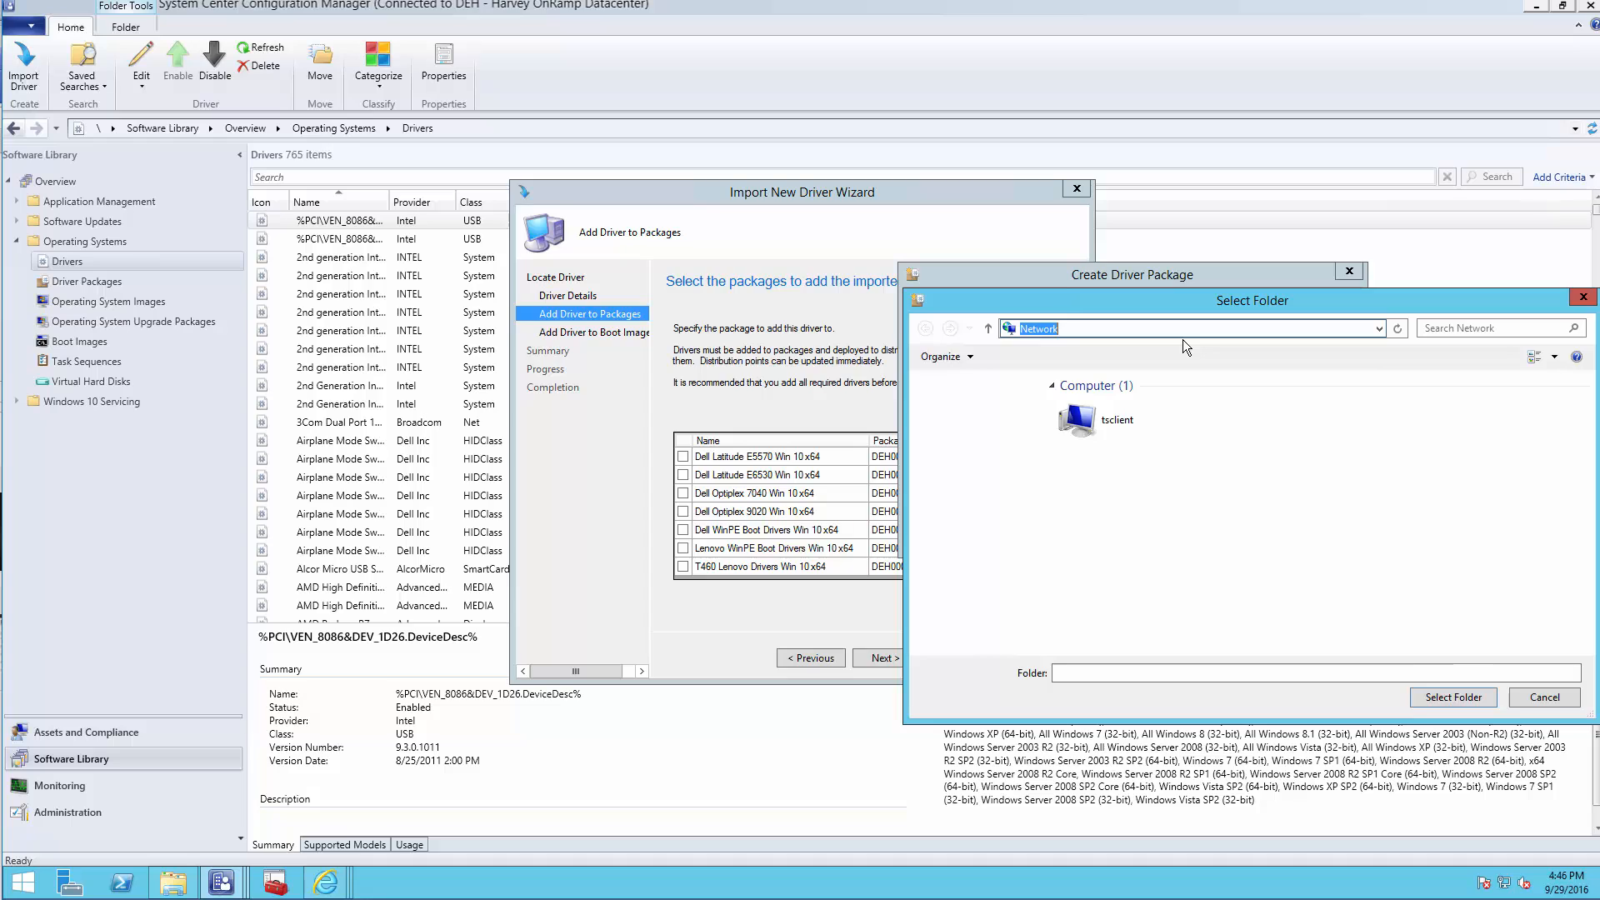
text(\12r2)
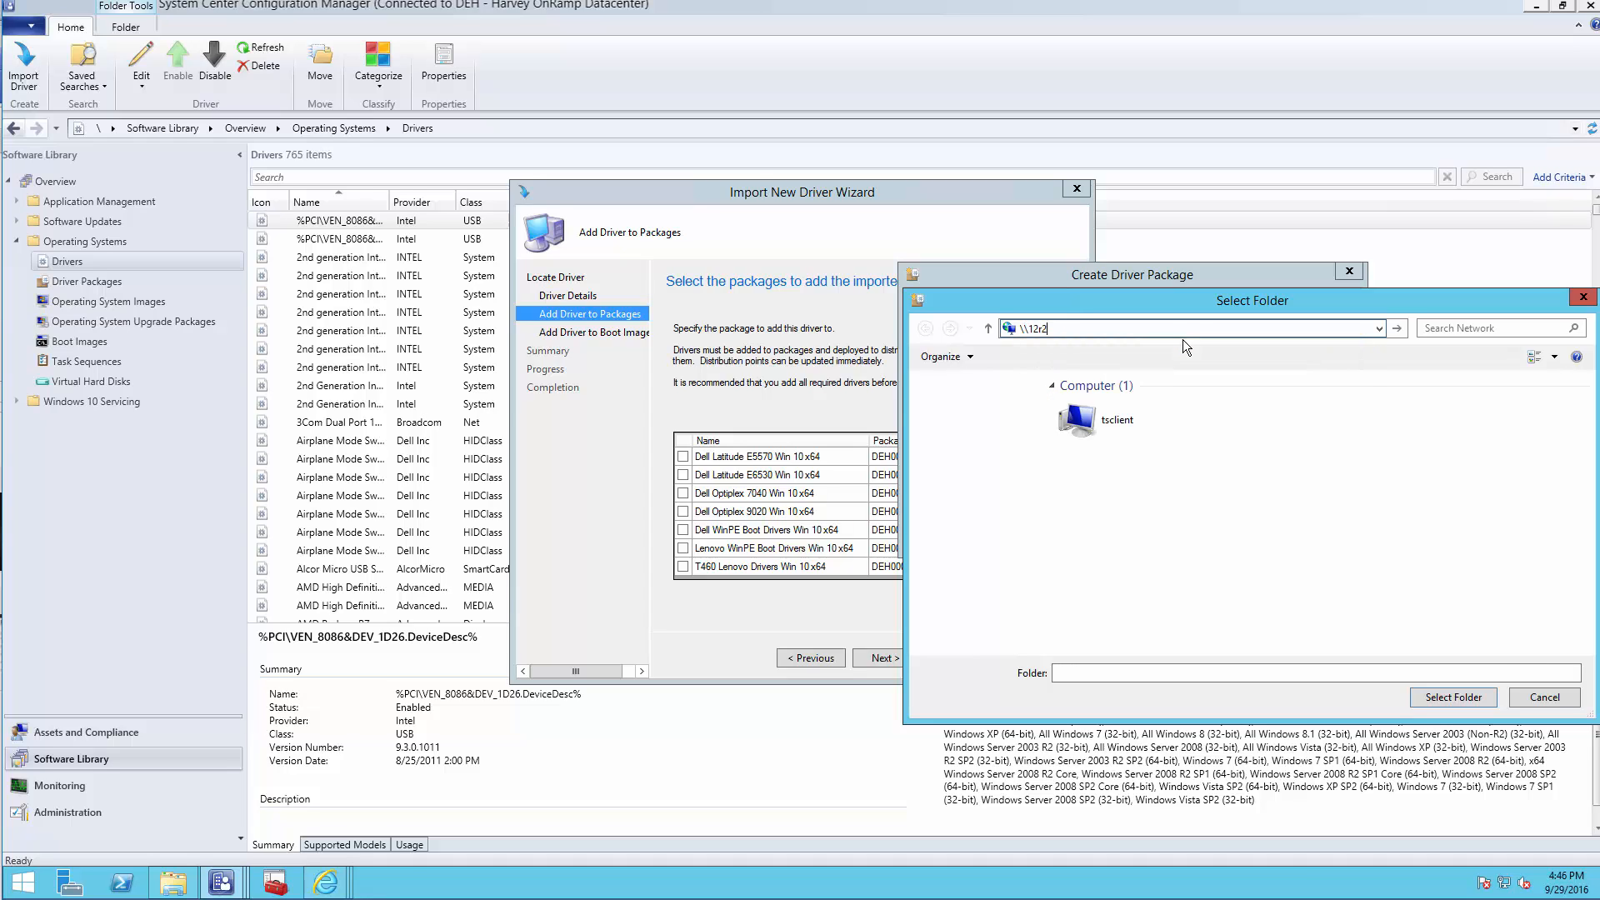
text(-sccm)
key(Return)
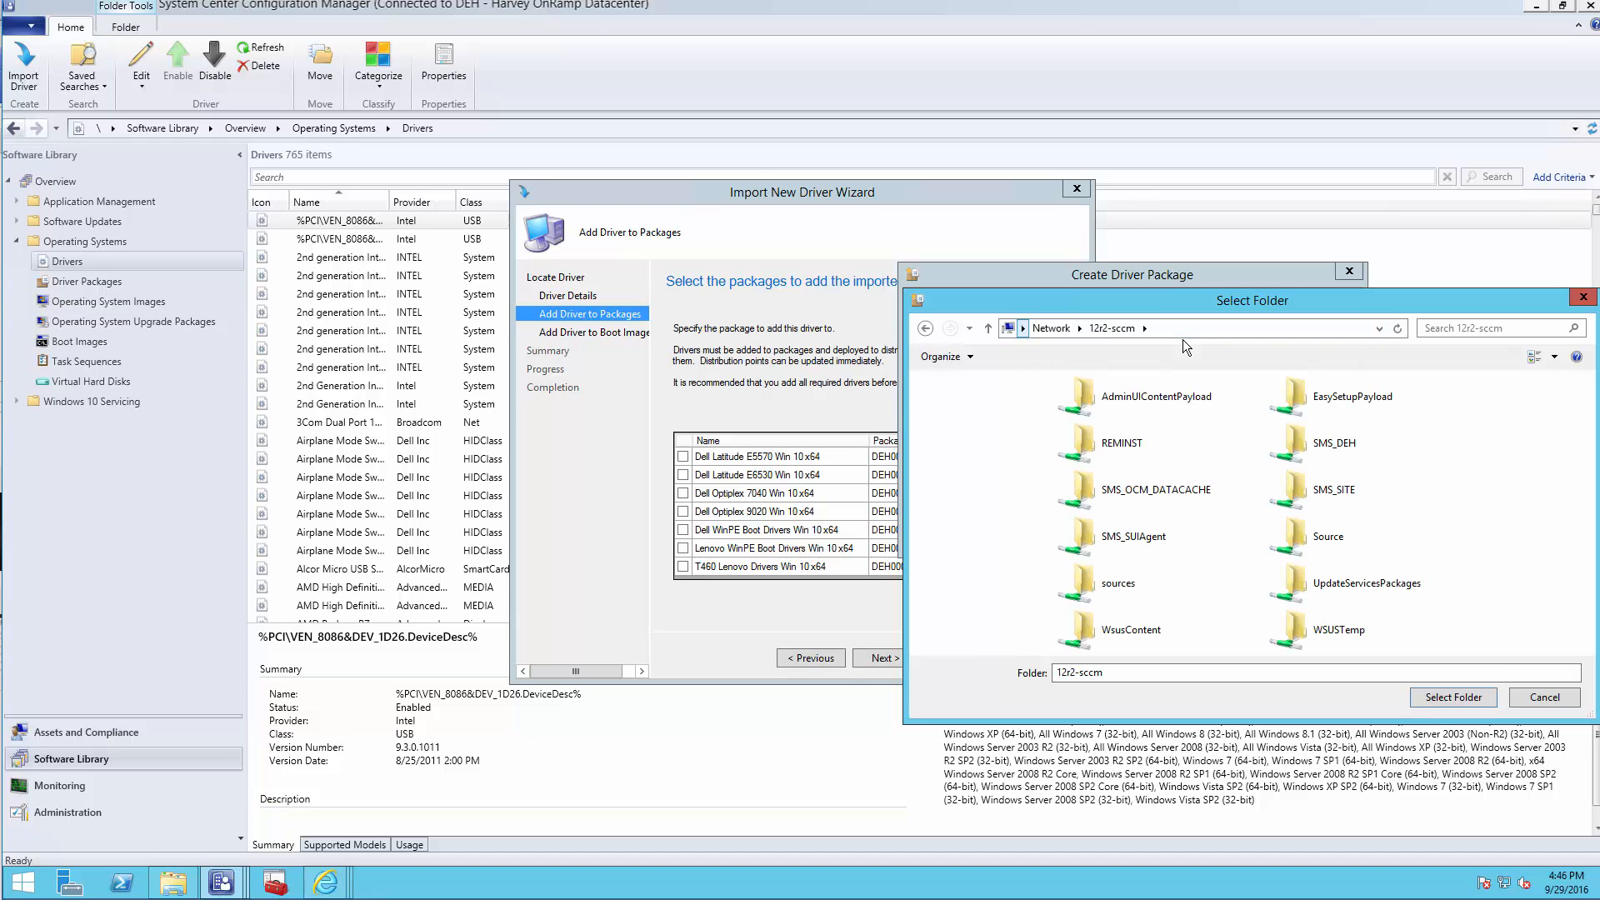
double_click(1294, 537)
double_click(1161, 441)
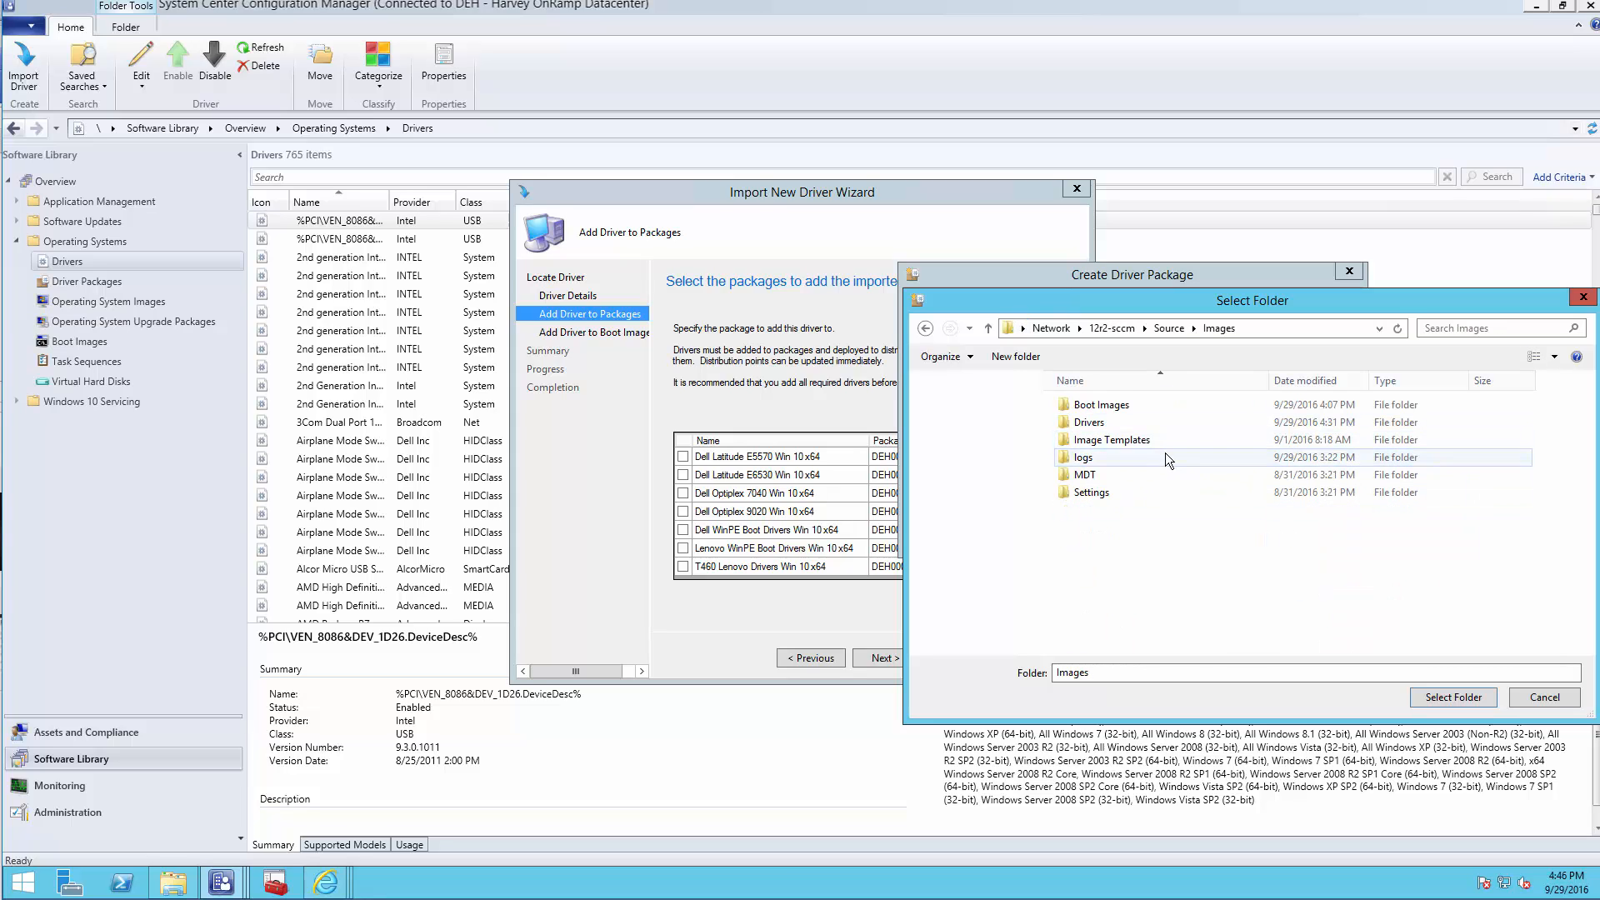
double_click(1153, 421)
double_click(1155, 405)
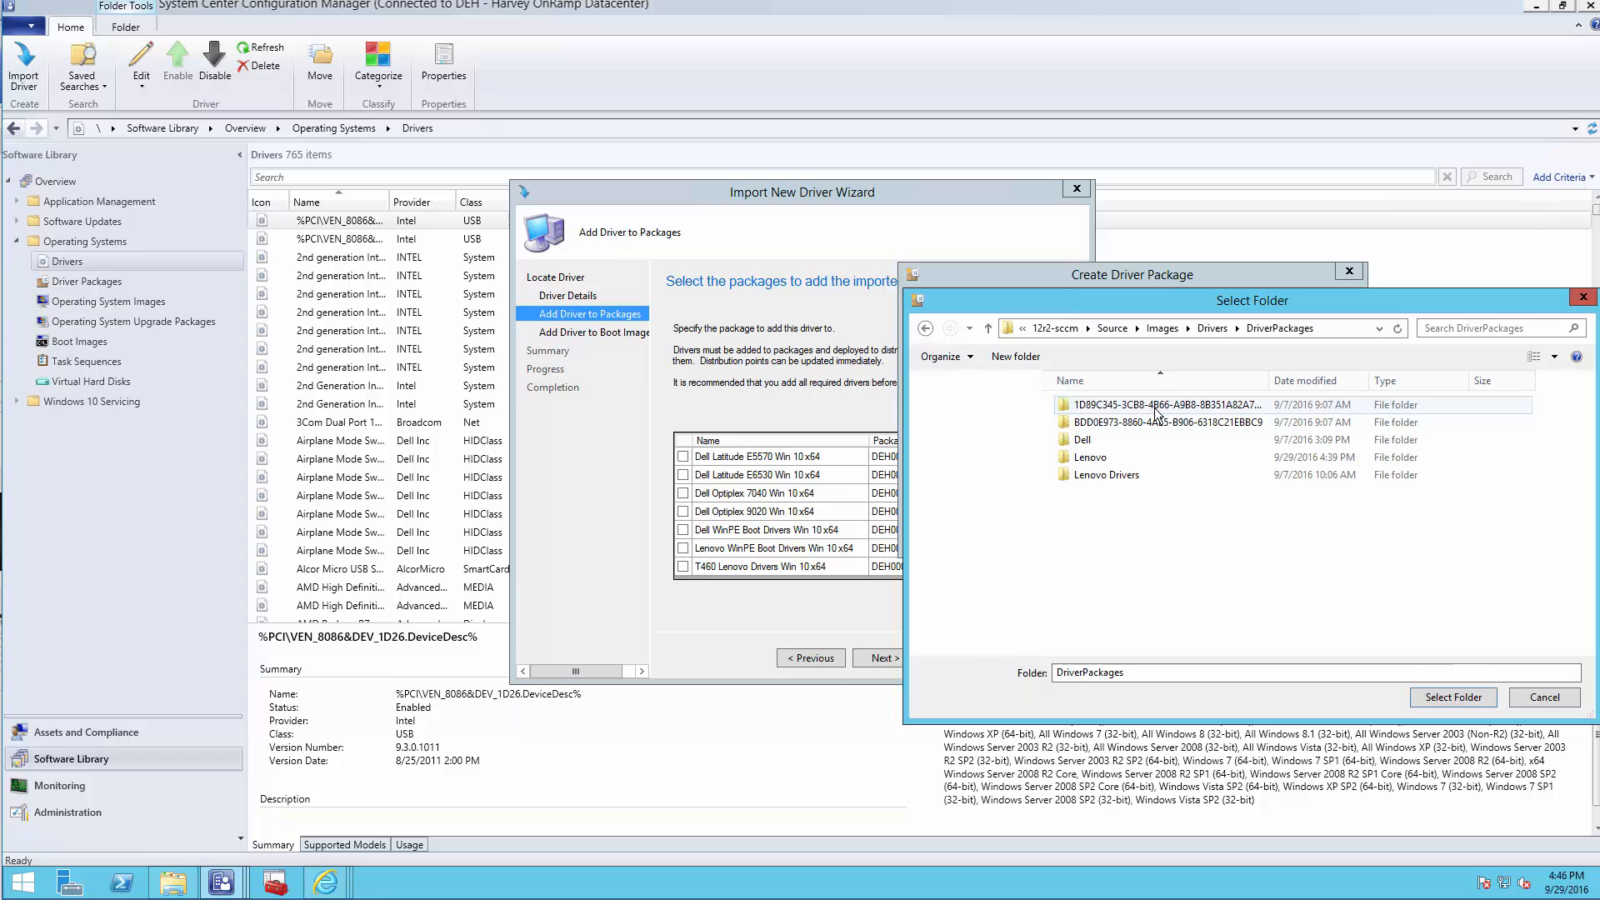
double_click(1152, 460)
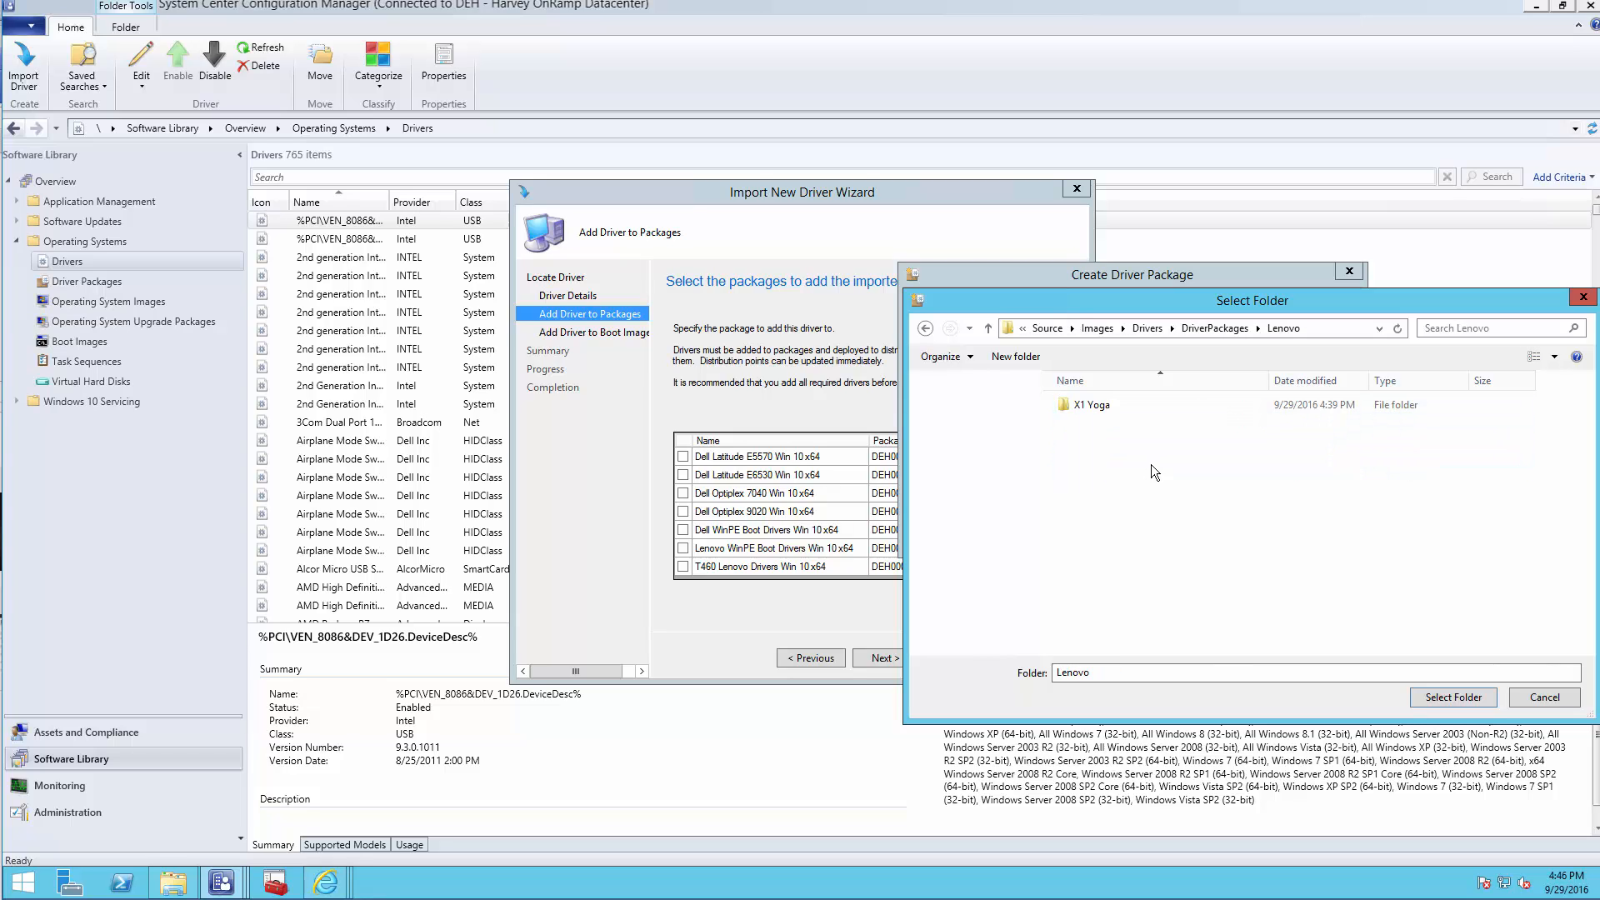
double_click(1142, 409)
click(1453, 697)
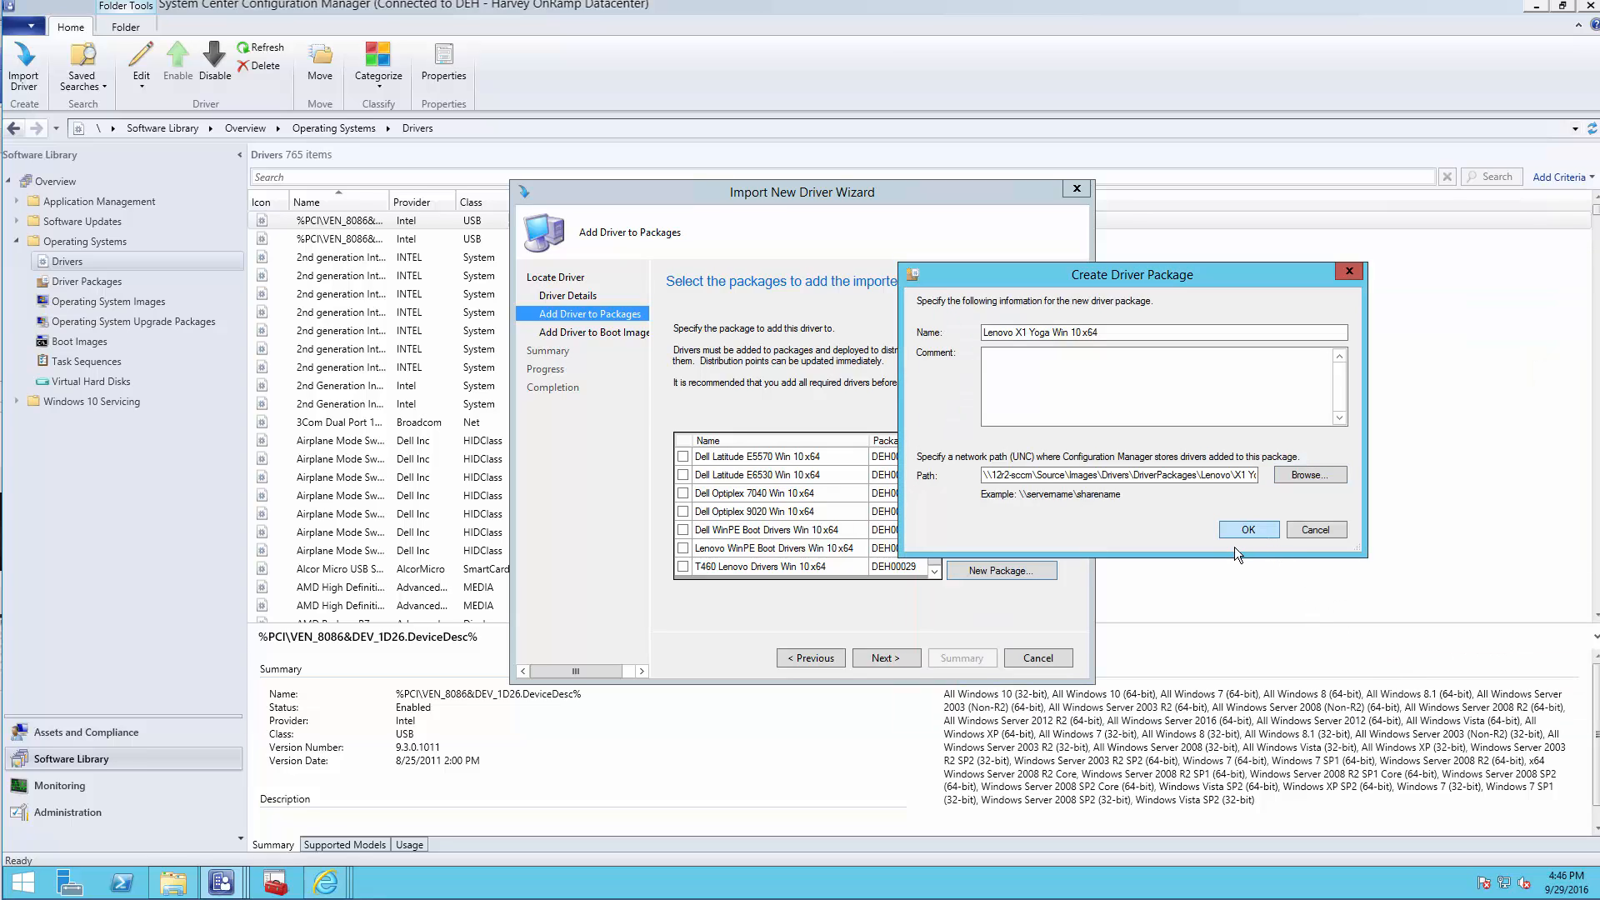
Create the Lenovo X1 Yoga Win 10 x64 driver package and continue with it selected to the boot image selection
key(Return)
scroll(933, 522, down, 1)
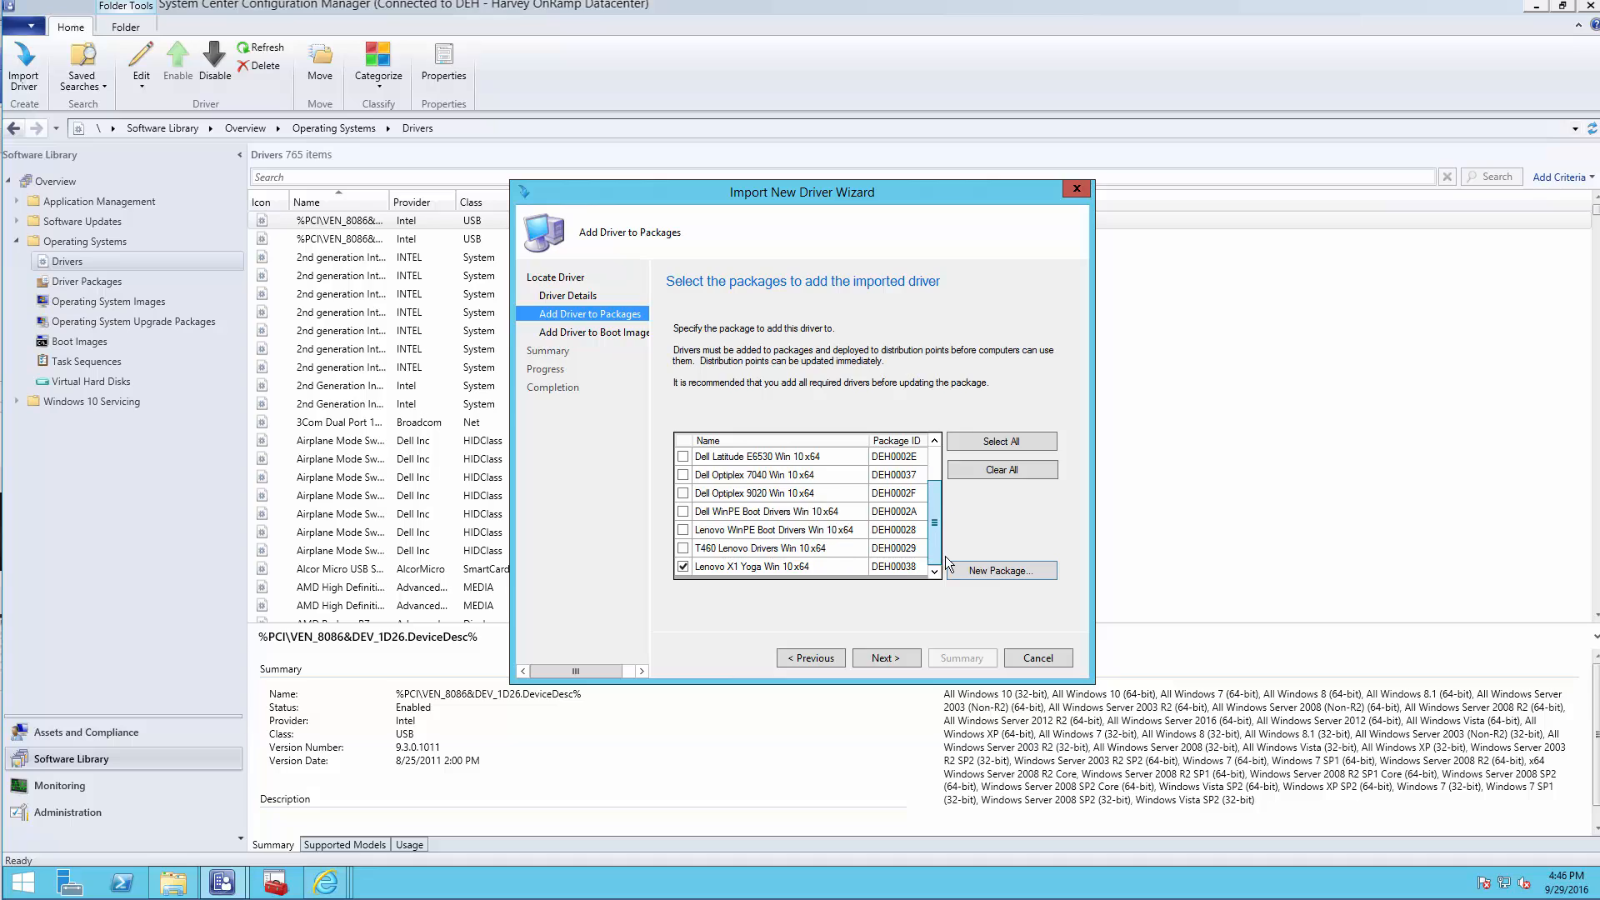
click(883, 657)
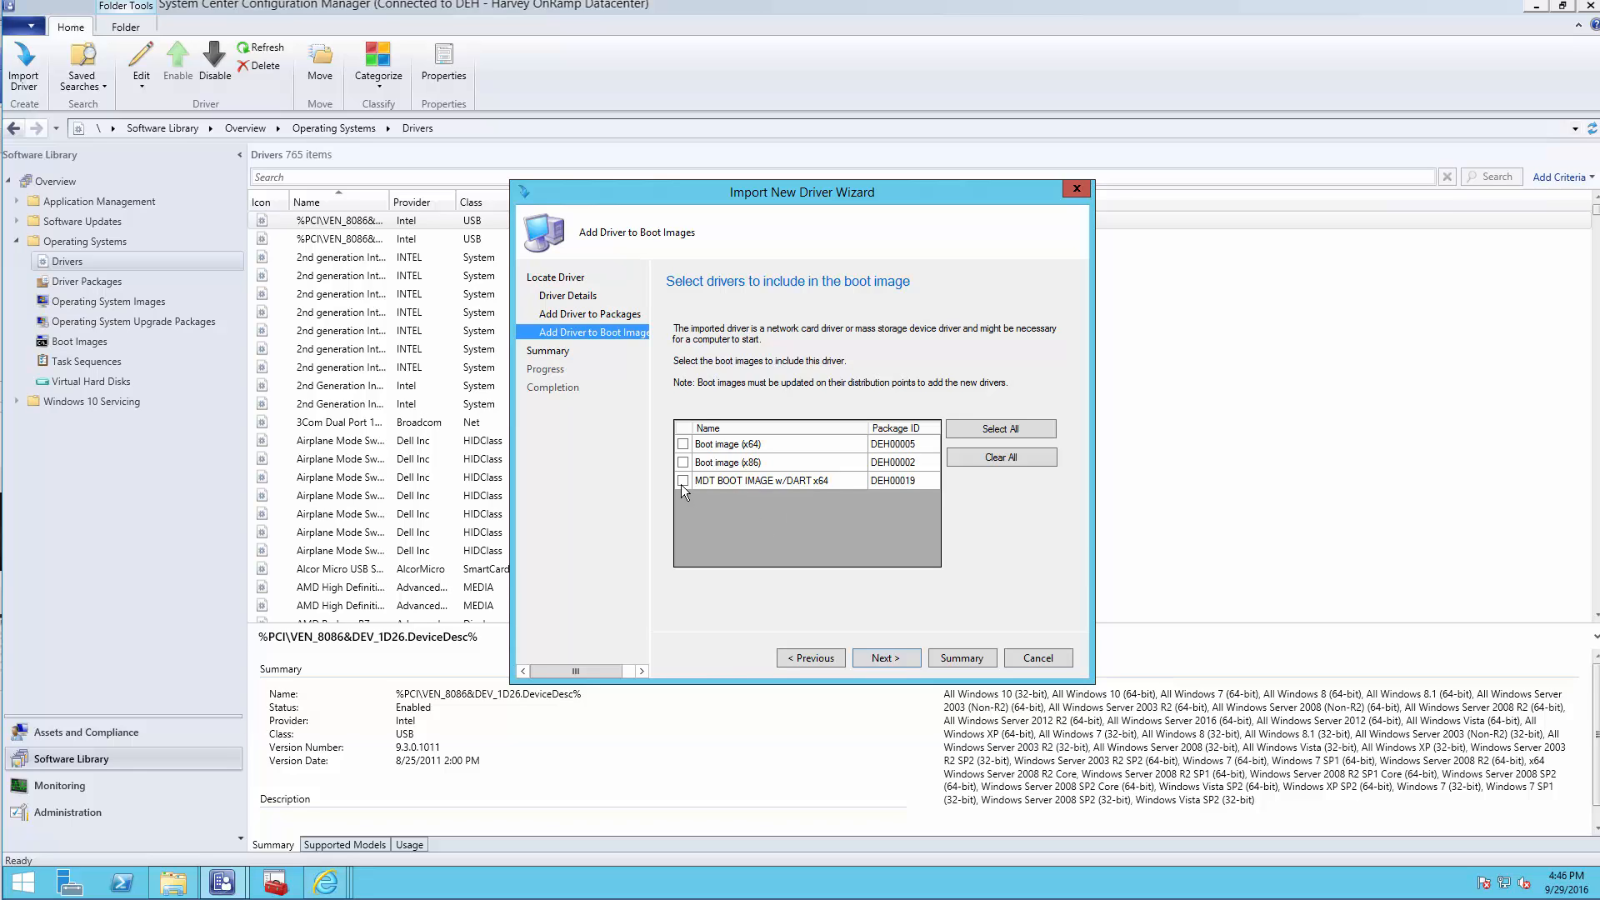
Include the drivers in MDT BOOT IMAGE w/DART x64, agreeing to update its distribution points and to add drivers outside the storage and network classes
click(902, 652)
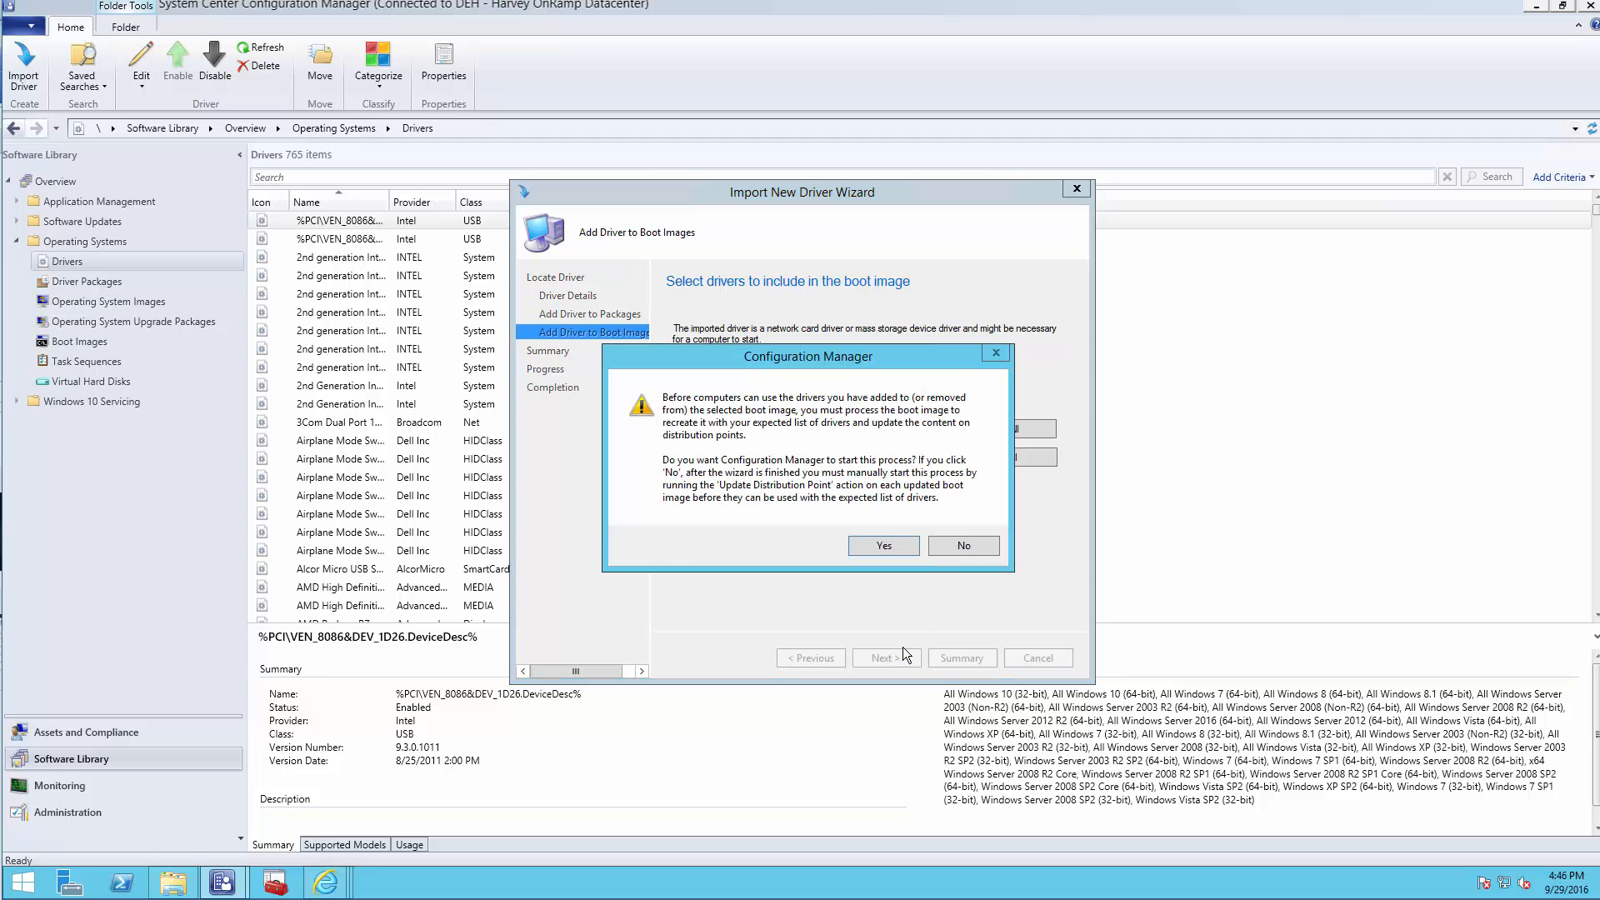
click(896, 551)
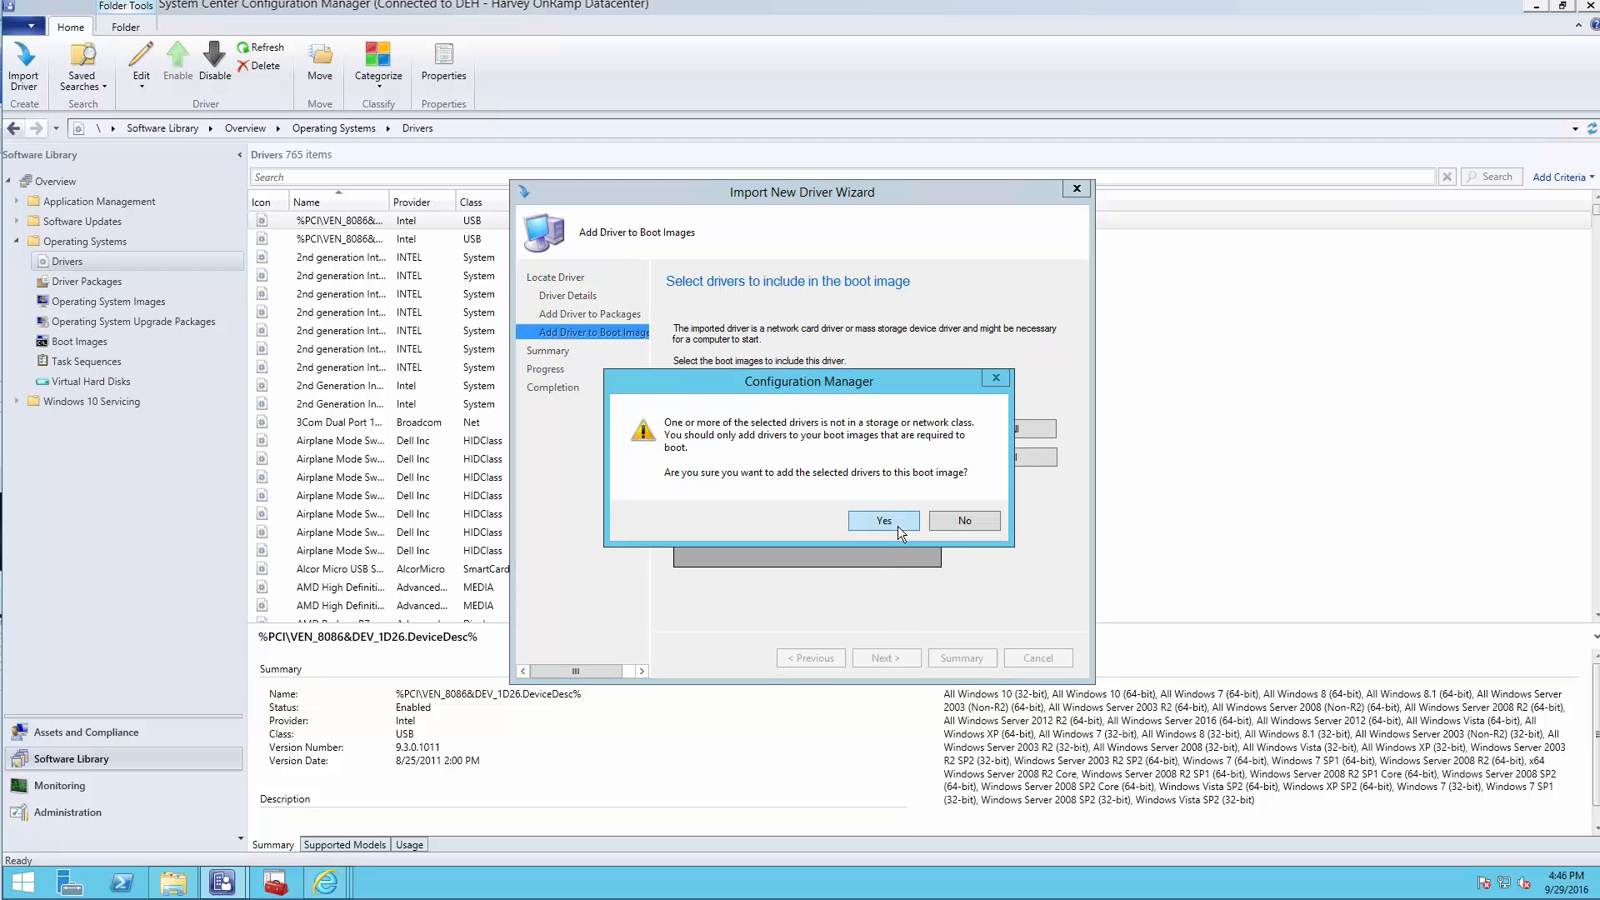
click(898, 526)
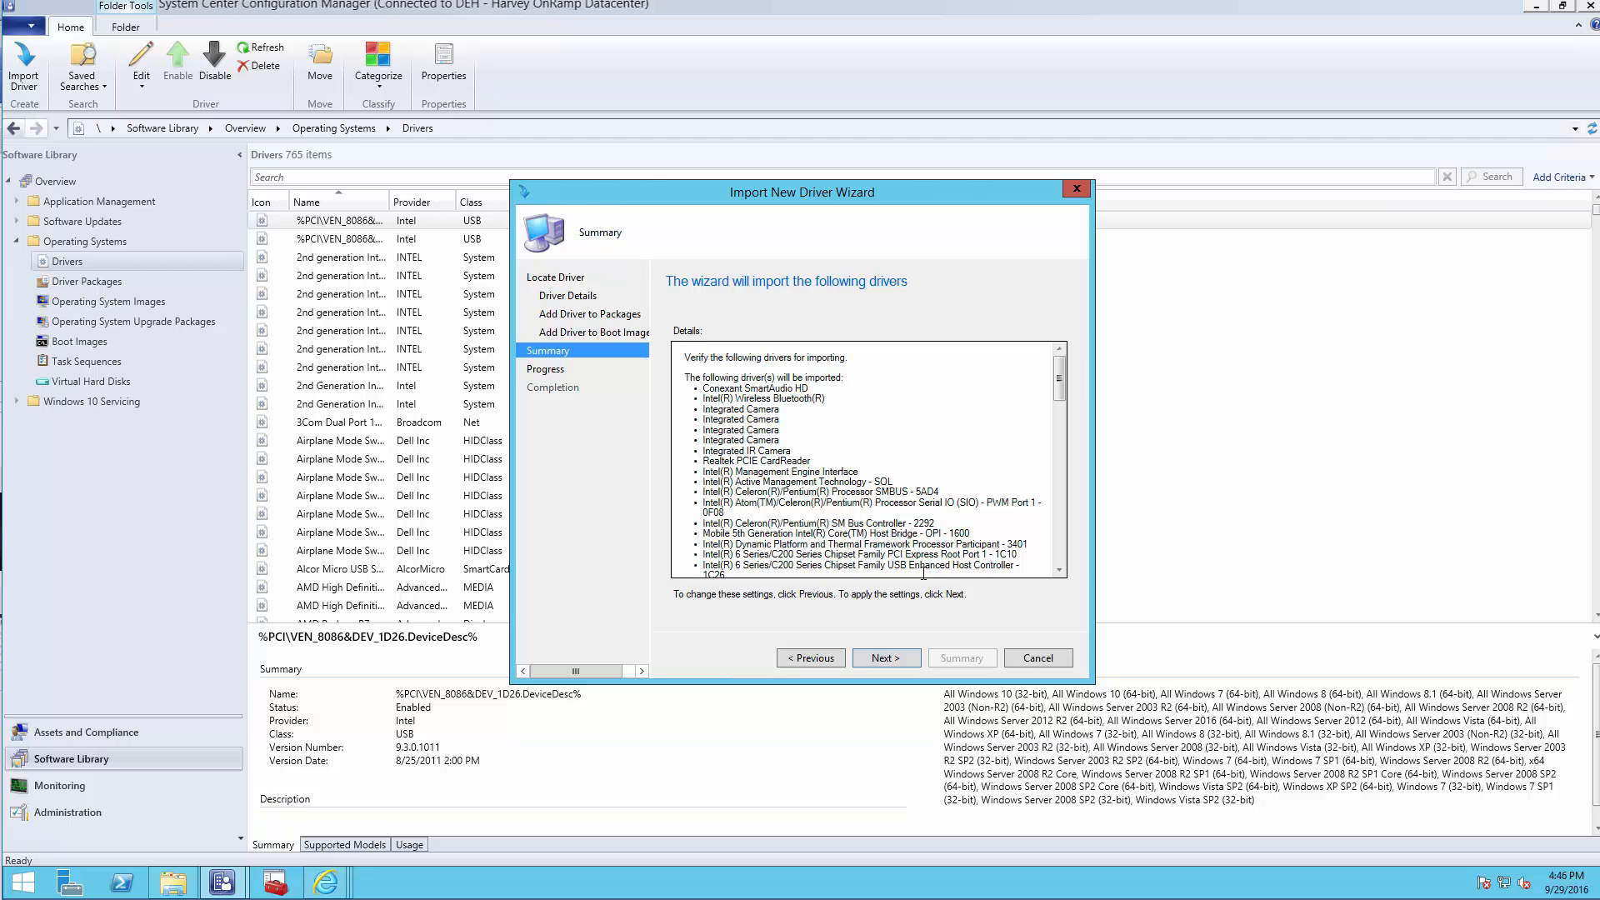
Review the list of drivers, run the import, and close the Import New Driver Wizard after checking its results
drag(1061, 393, 1065, 563)
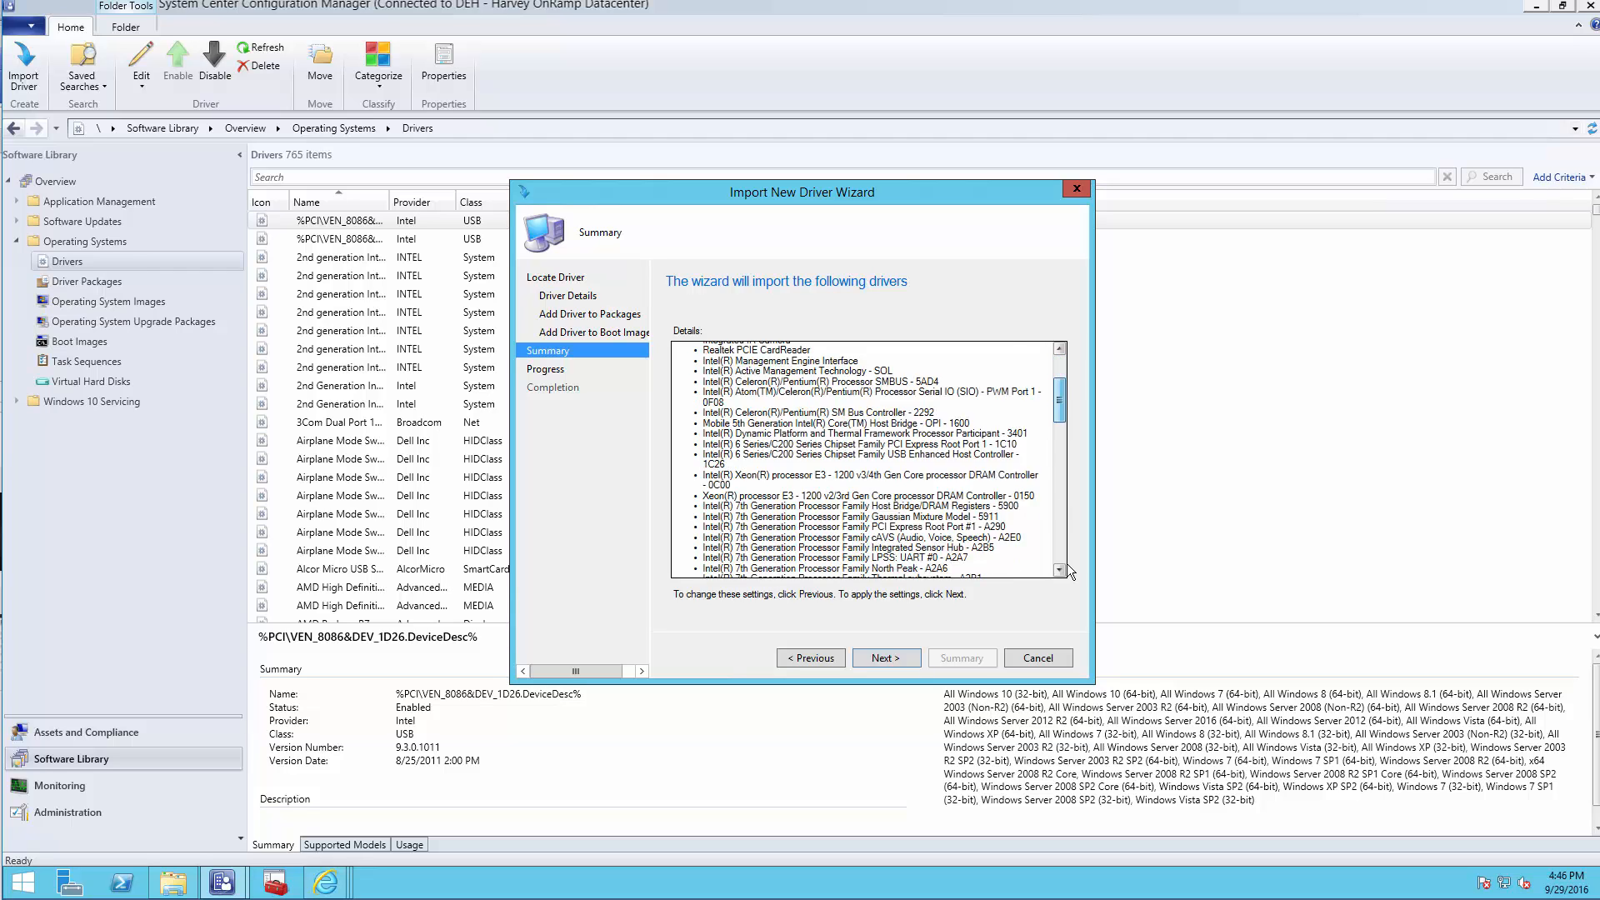
click(885, 658)
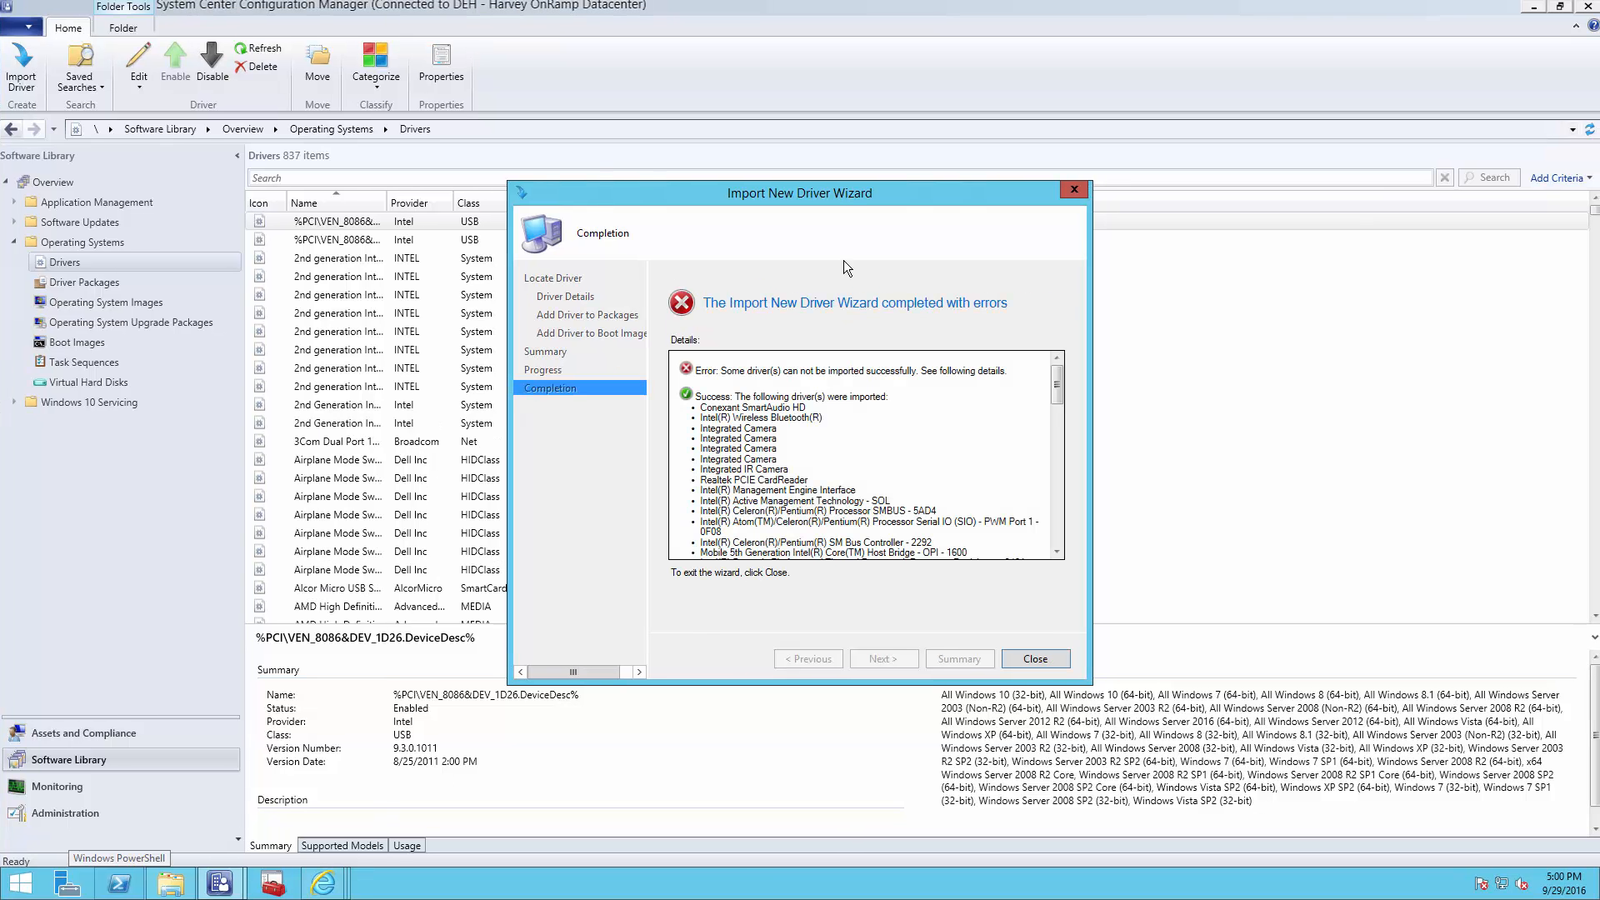
mouse_move(1058, 391)
mouse_down()
mouse_move(1063, 508)
mouse_move(1058, 370)
mouse_up()
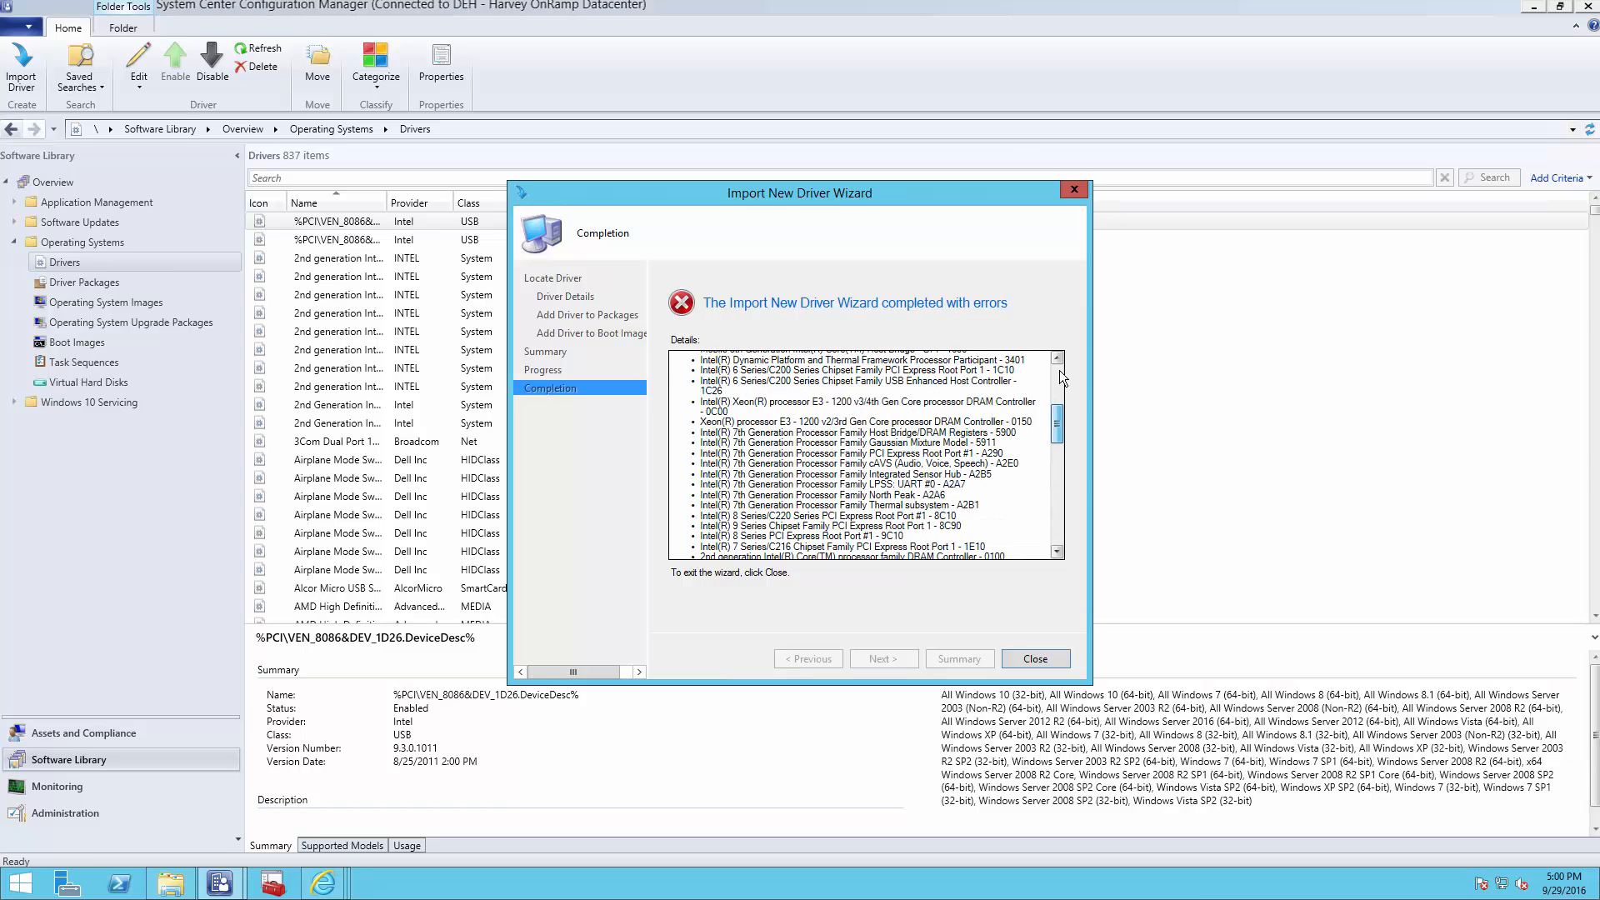
click(1012, 660)
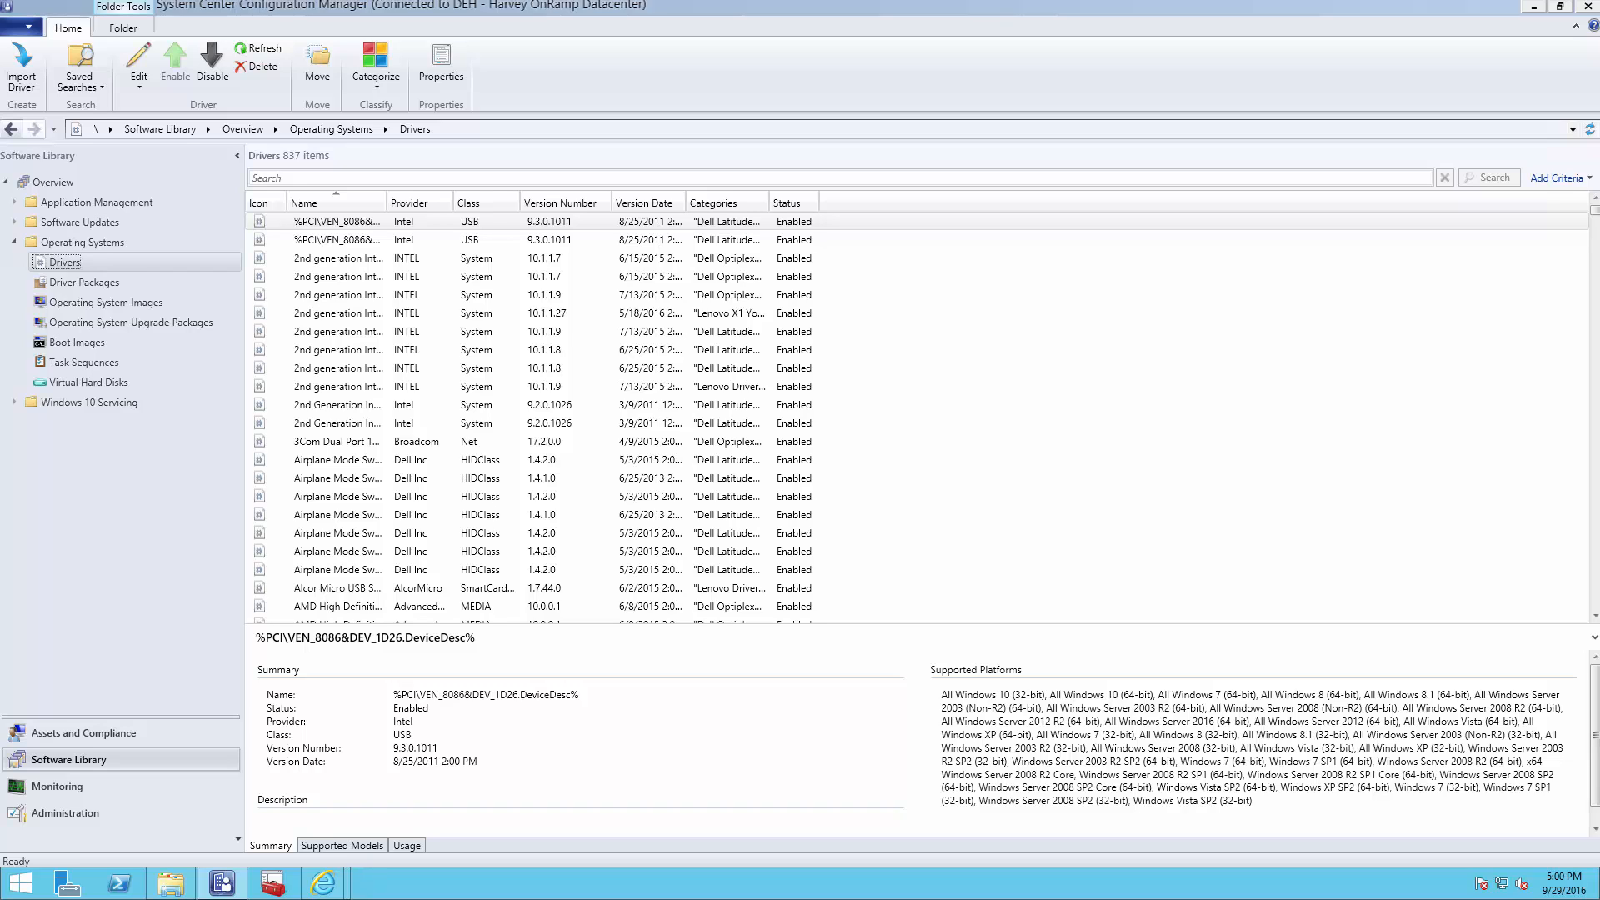
Switch to File Explorer to examine the DriverPackages\Lenovo\X1 Yoga folder contents, then return to Configuration Manager
click(171, 881)
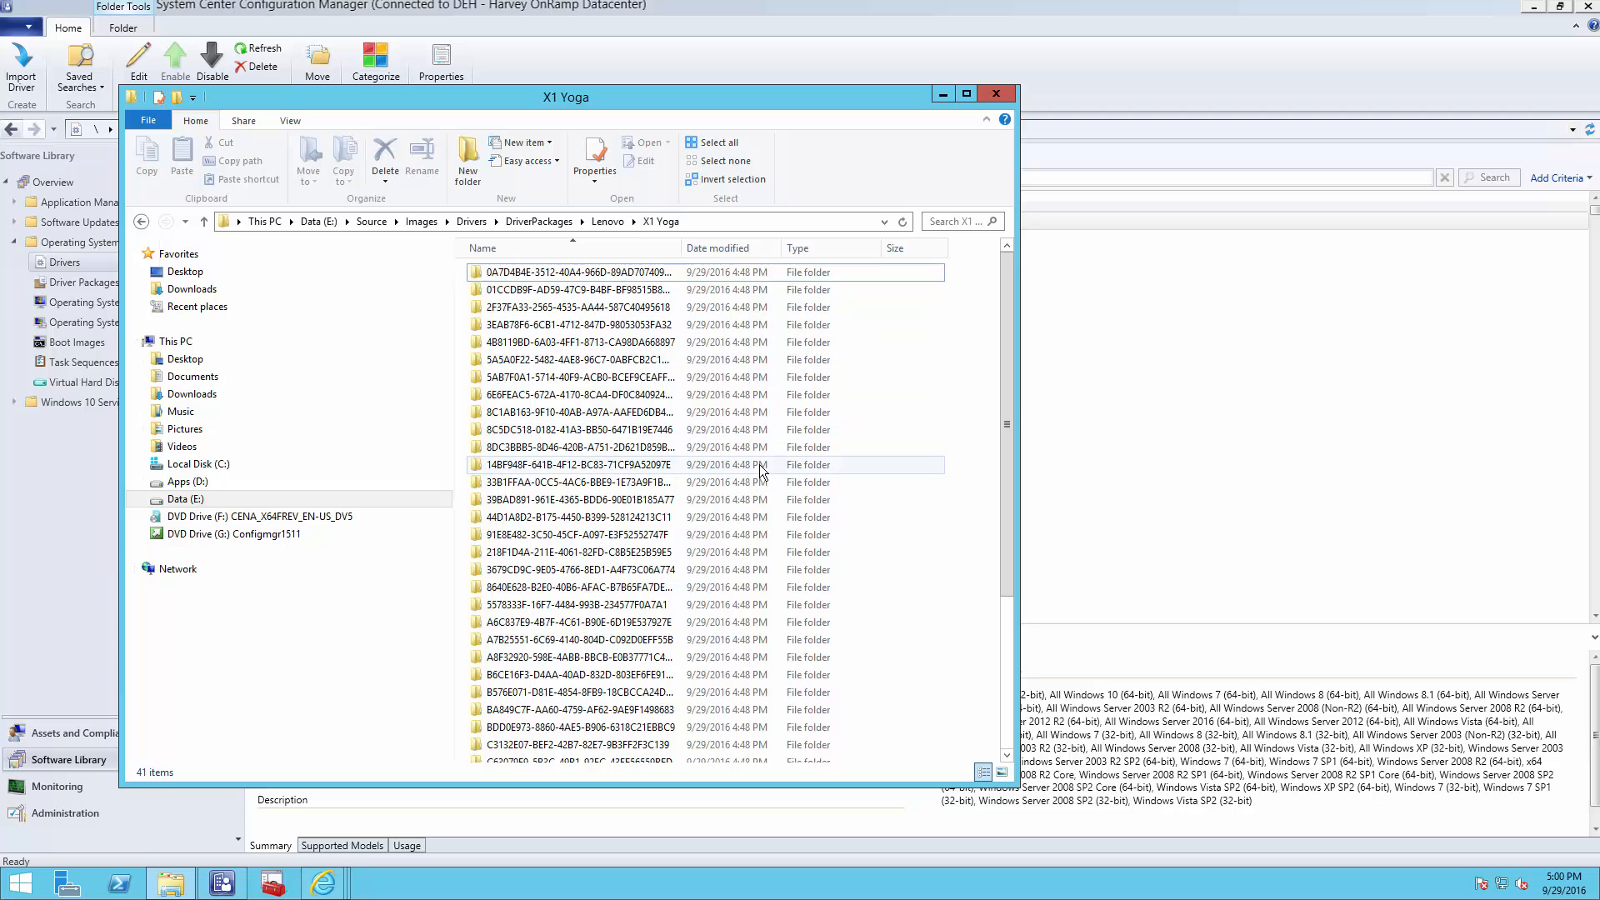
scroll(758, 464, down, 5)
scroll(758, 464, up, 5)
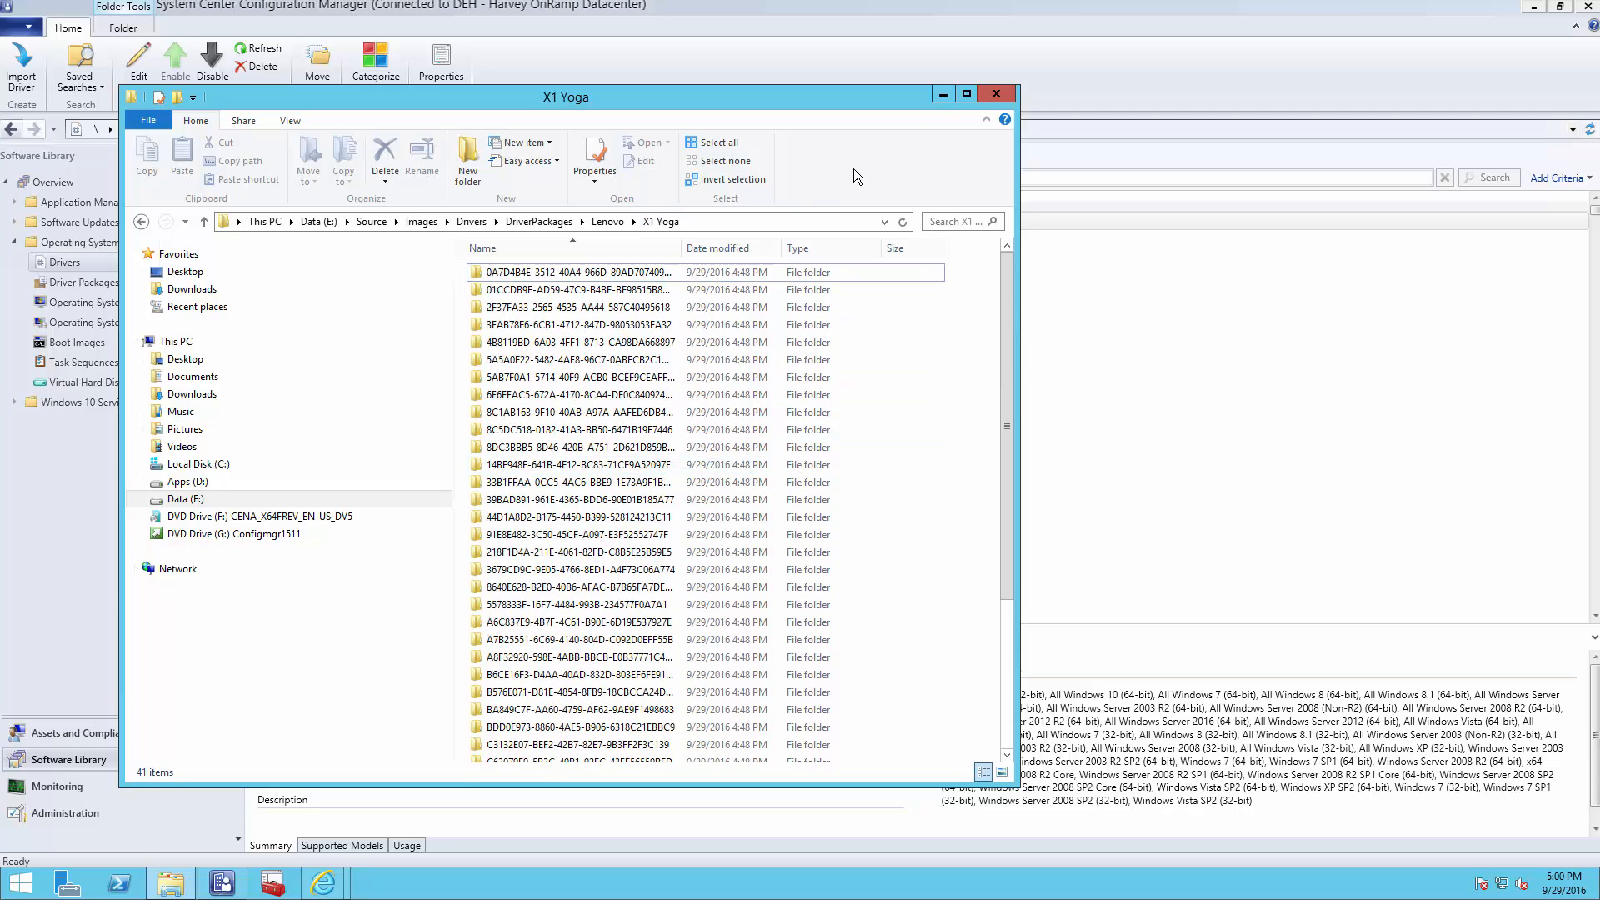
click(942, 96)
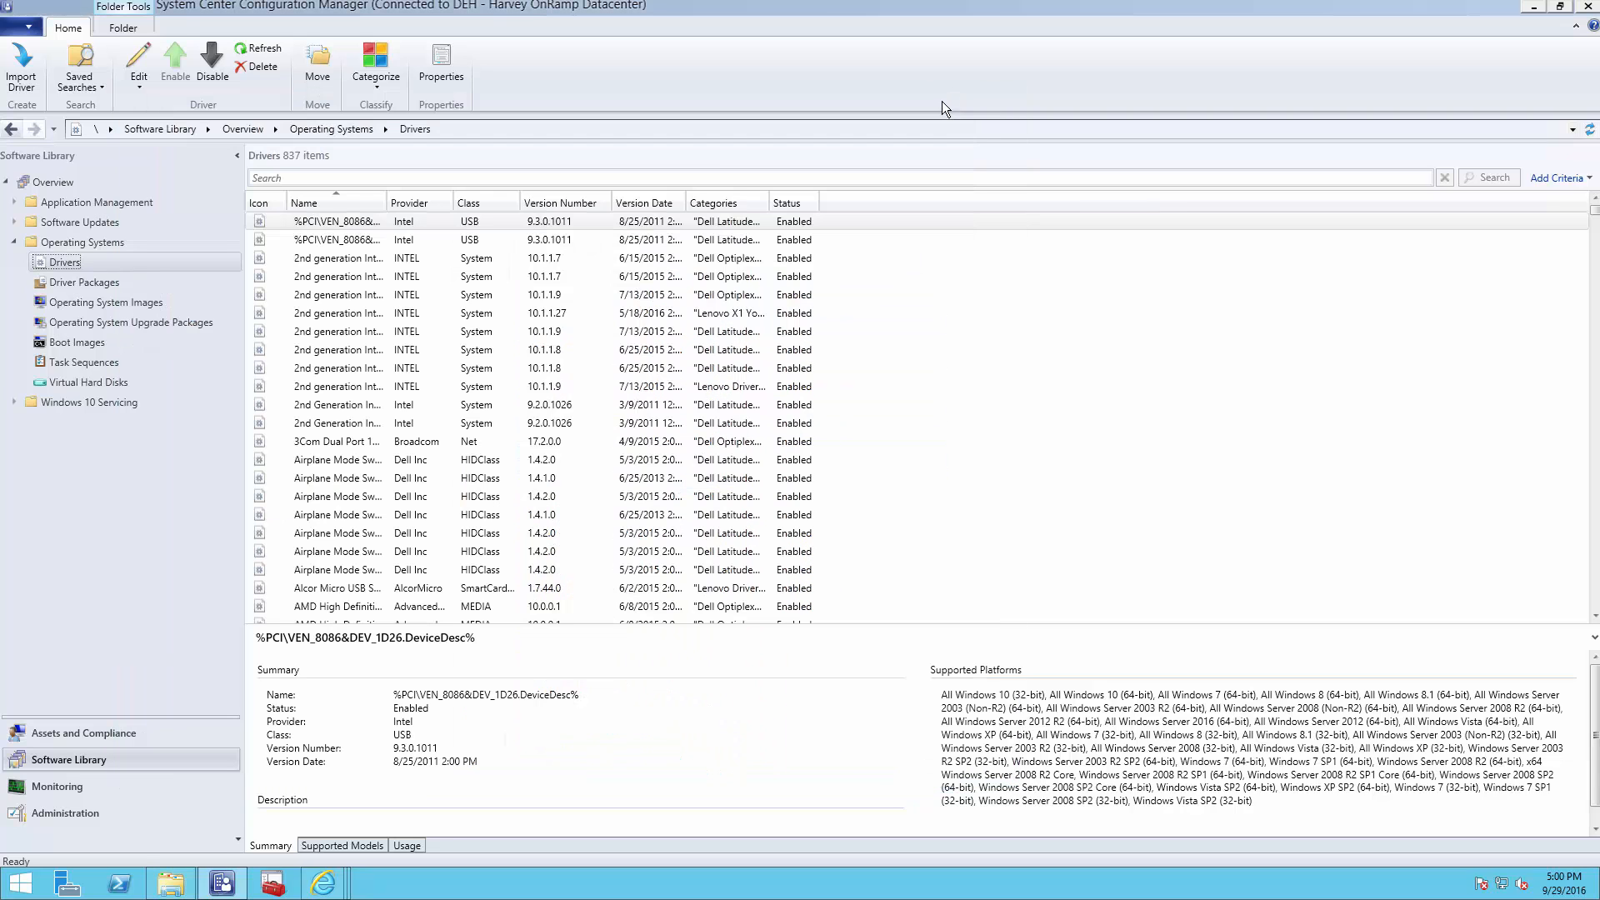
Open the driver packages list and start distributing content for the Lenovo X1 Yoga Win 10 x64 package
click(93, 284)
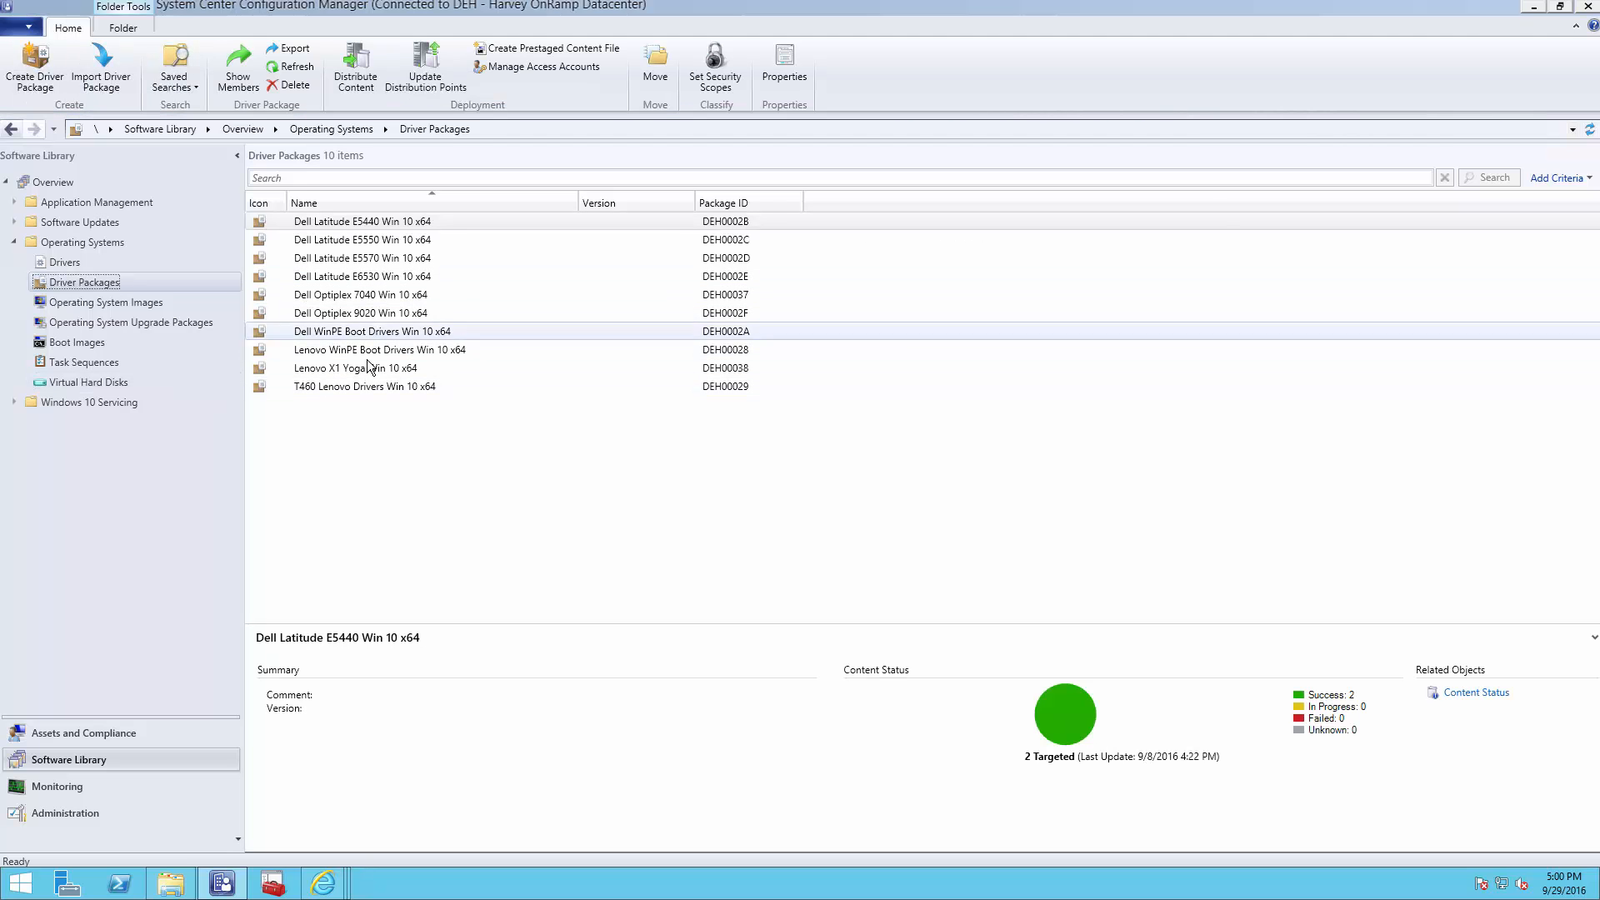
click(392, 368)
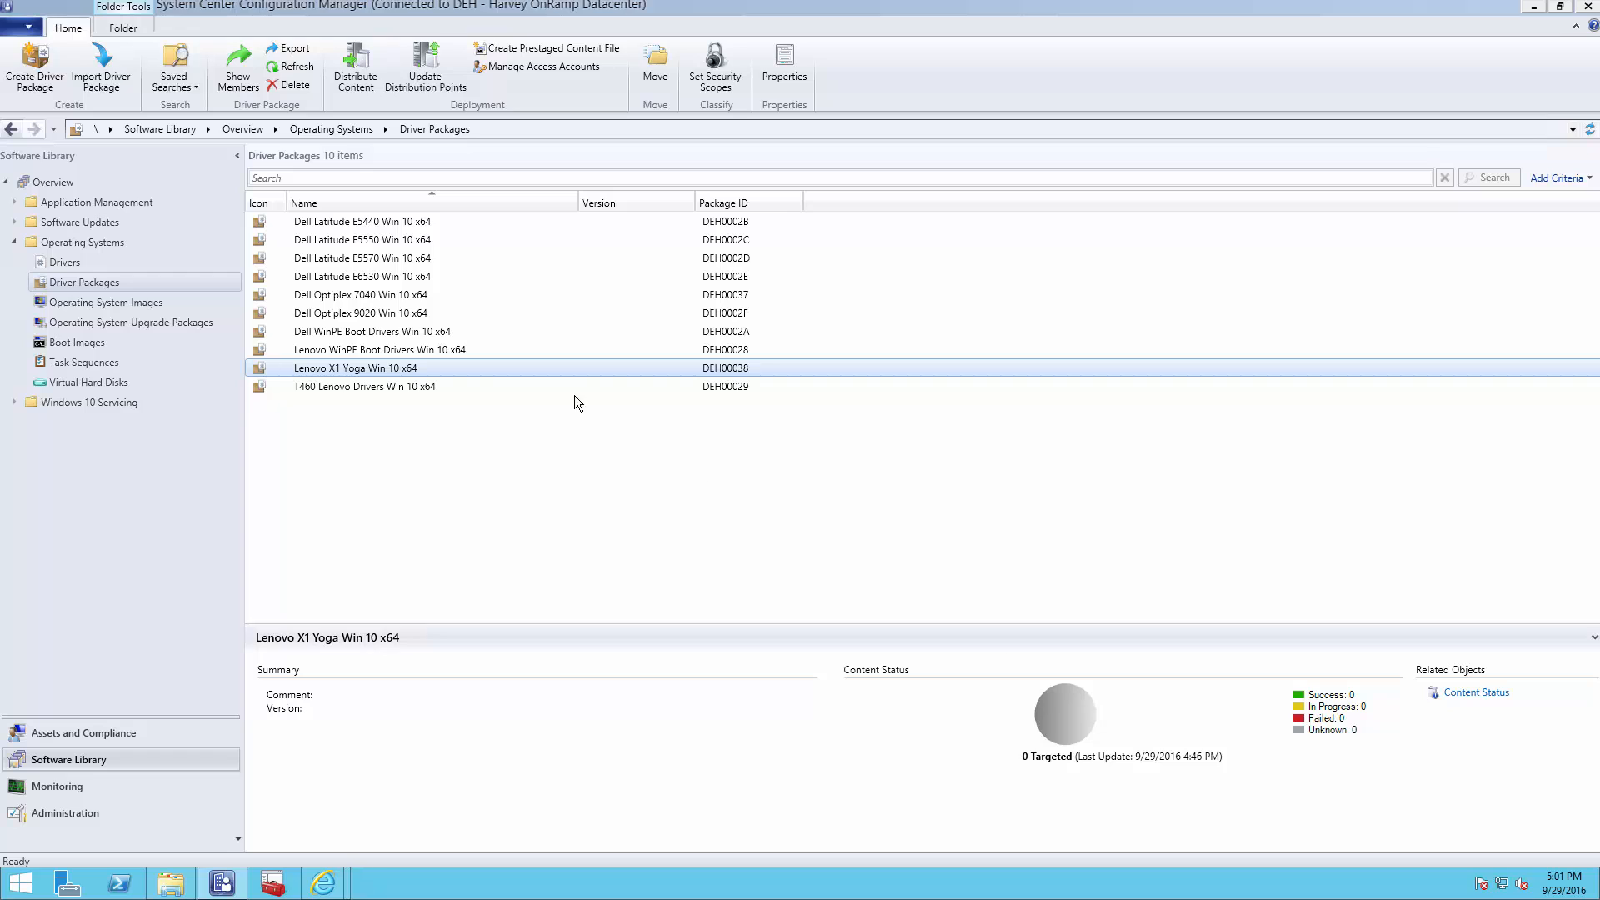
click(491, 357)
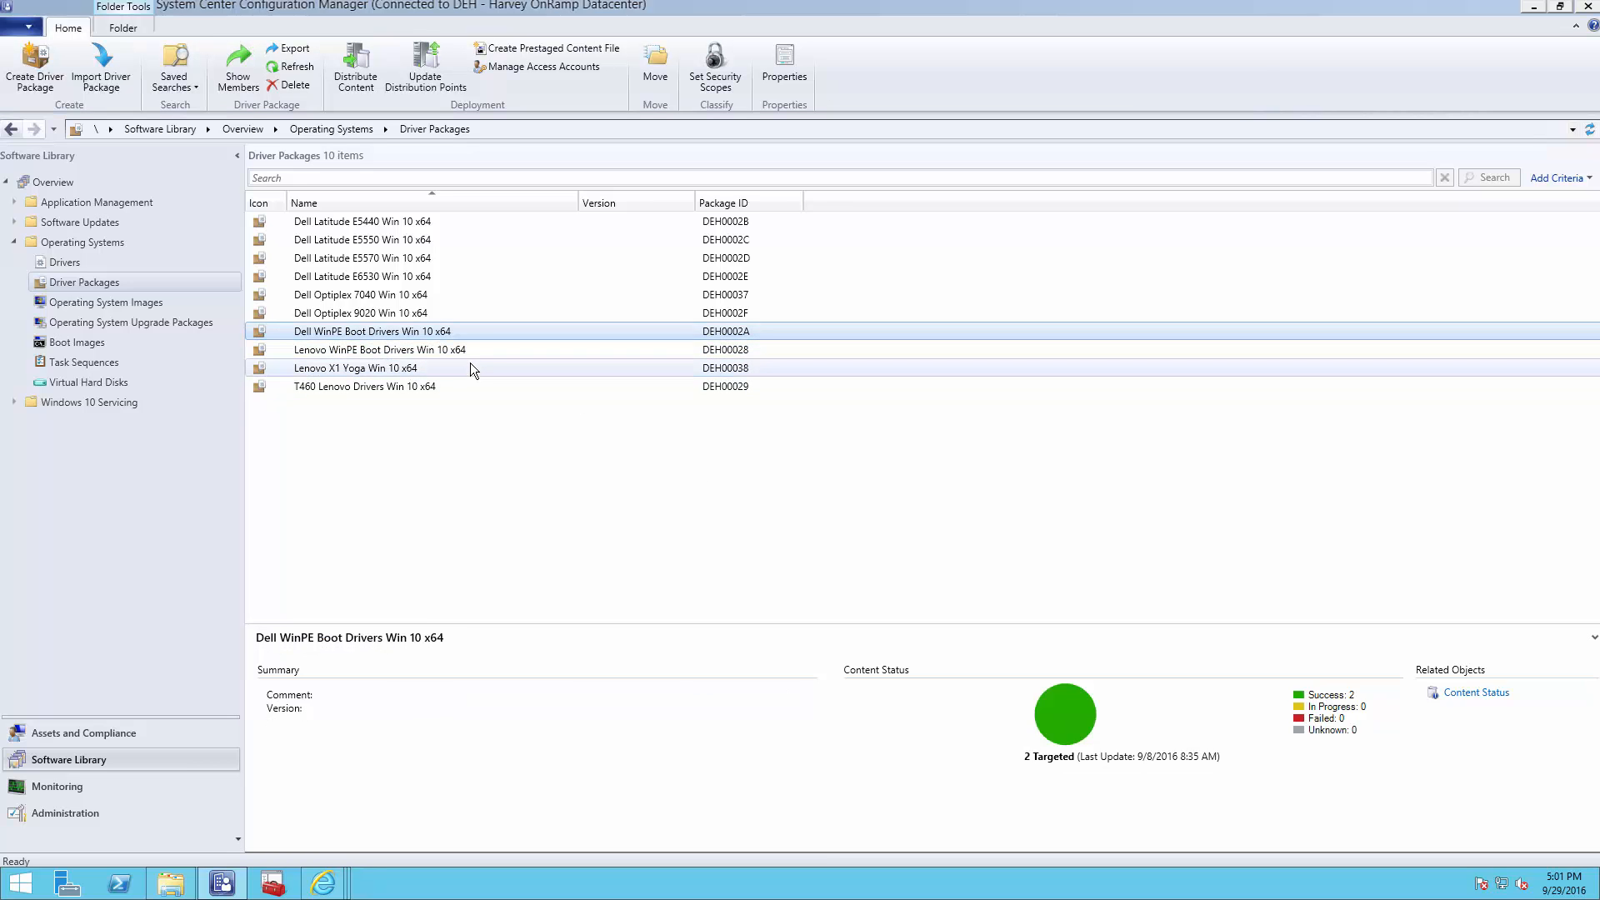
click(471, 366)
right_click(472, 367)
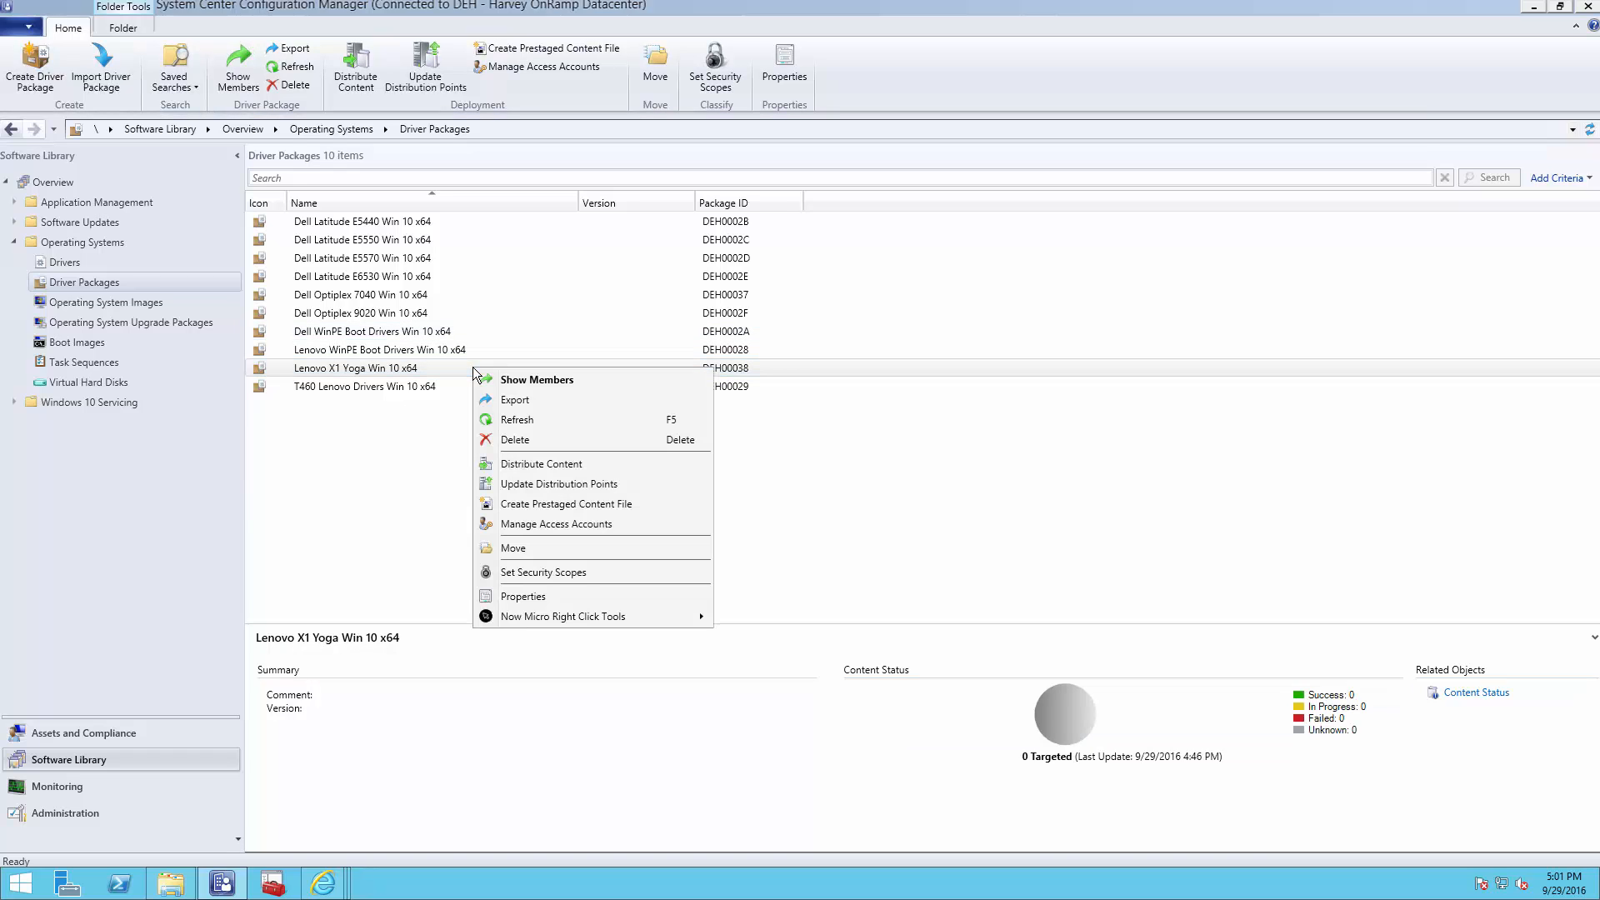
click(509, 464)
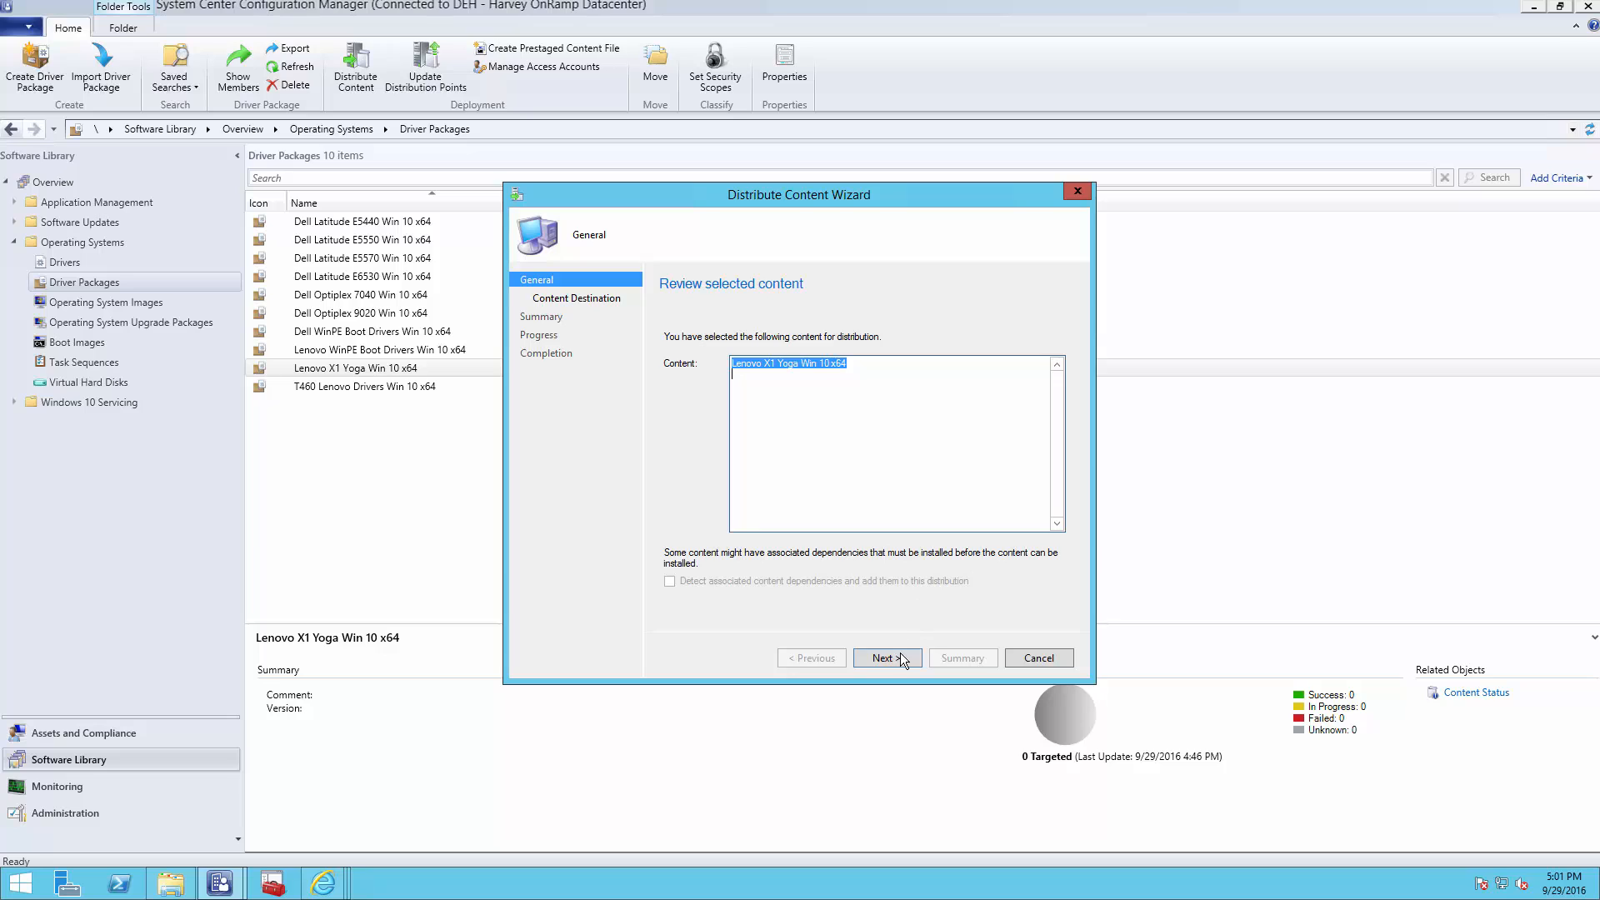
Add the All Distribution Points group as the content destination and complete the distribution of the package
click(898, 658)
click(1026, 410)
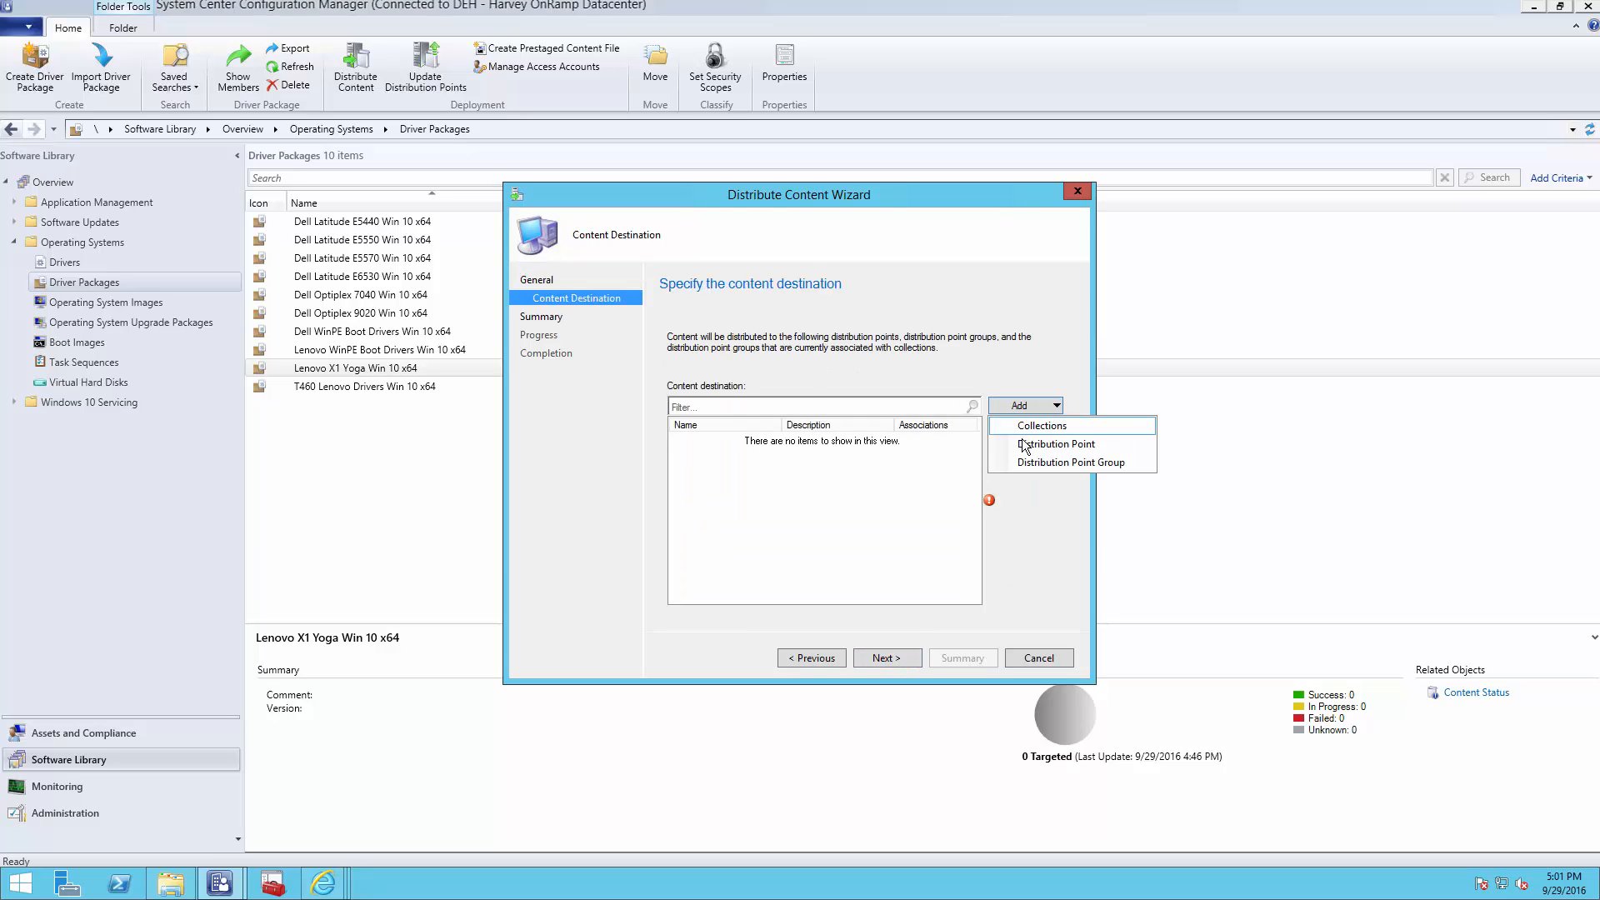
click(1027, 460)
click(663, 409)
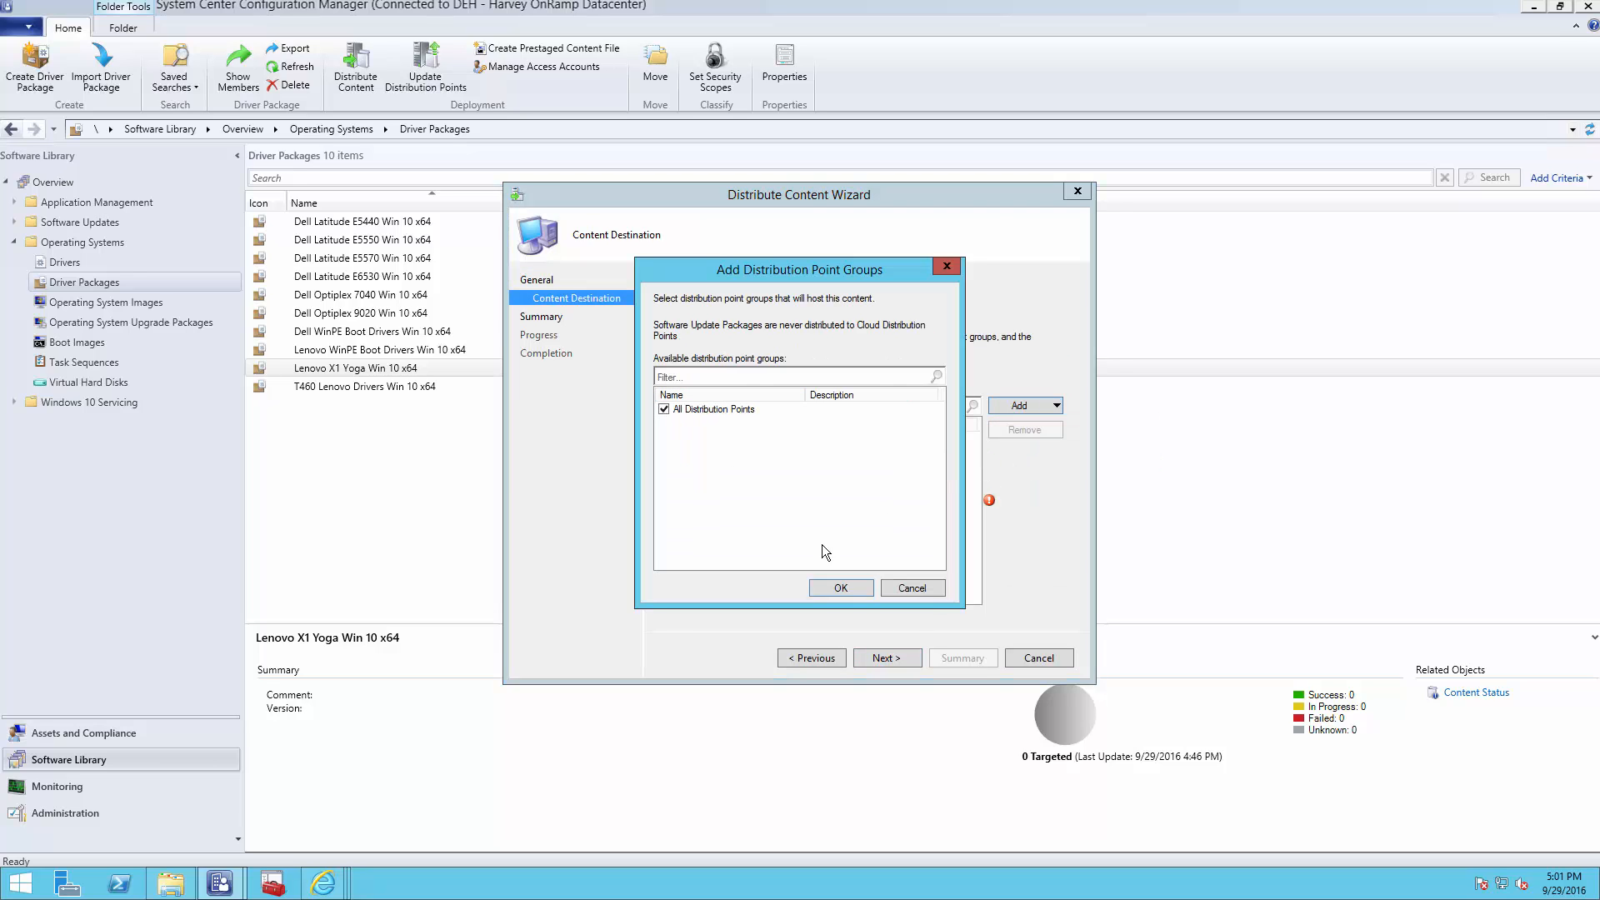
click(838, 585)
click(889, 659)
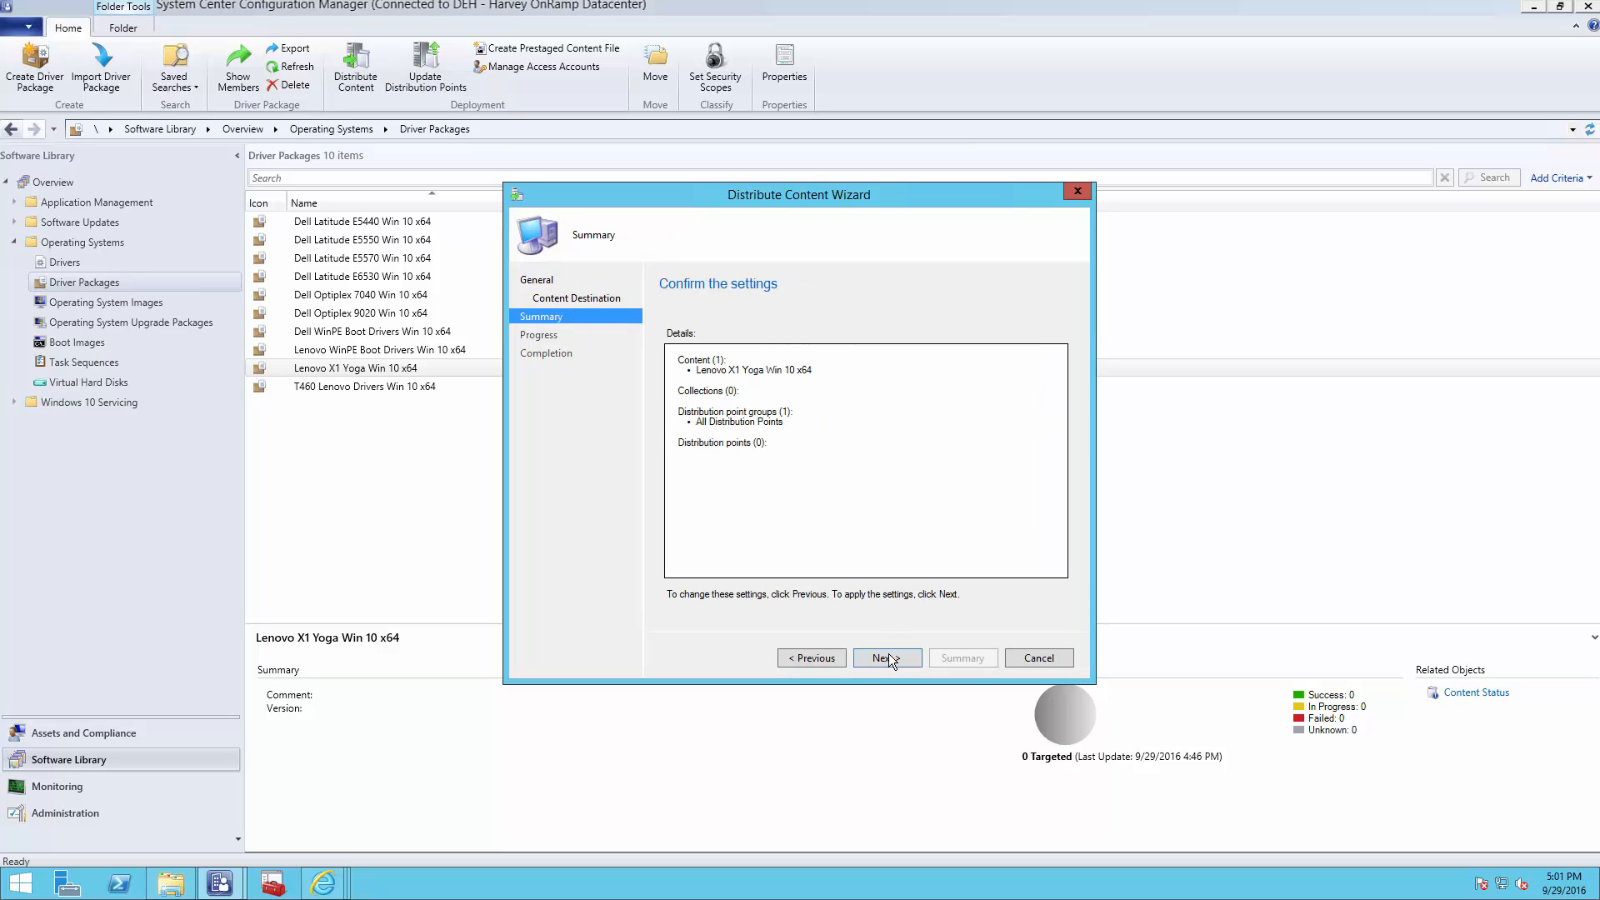
click(888, 658)
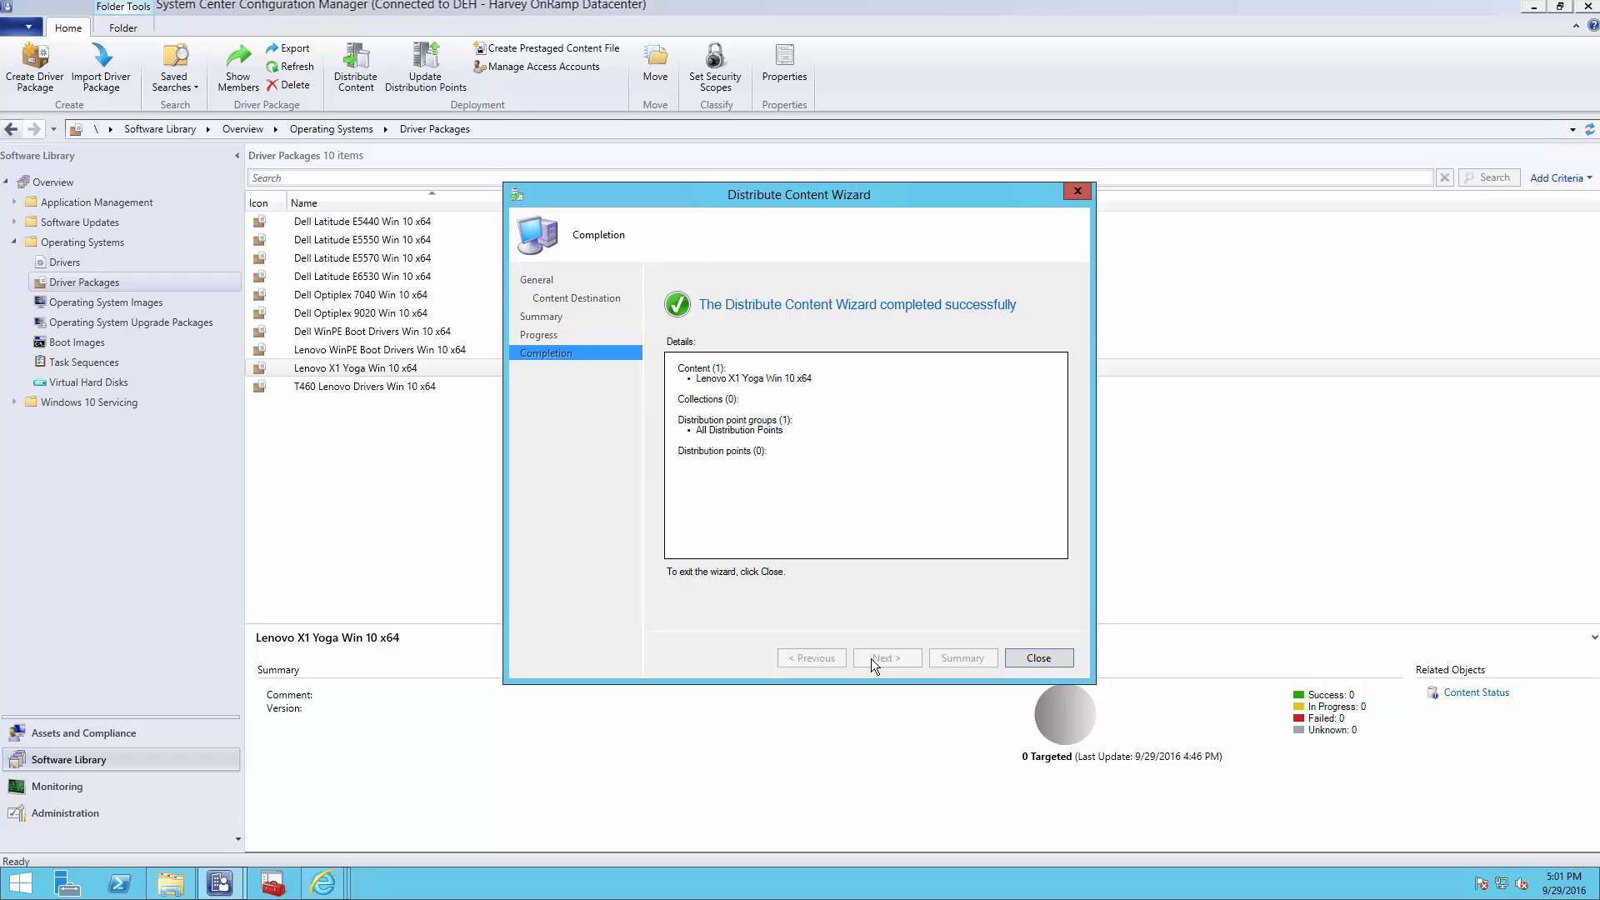
click(1008, 659)
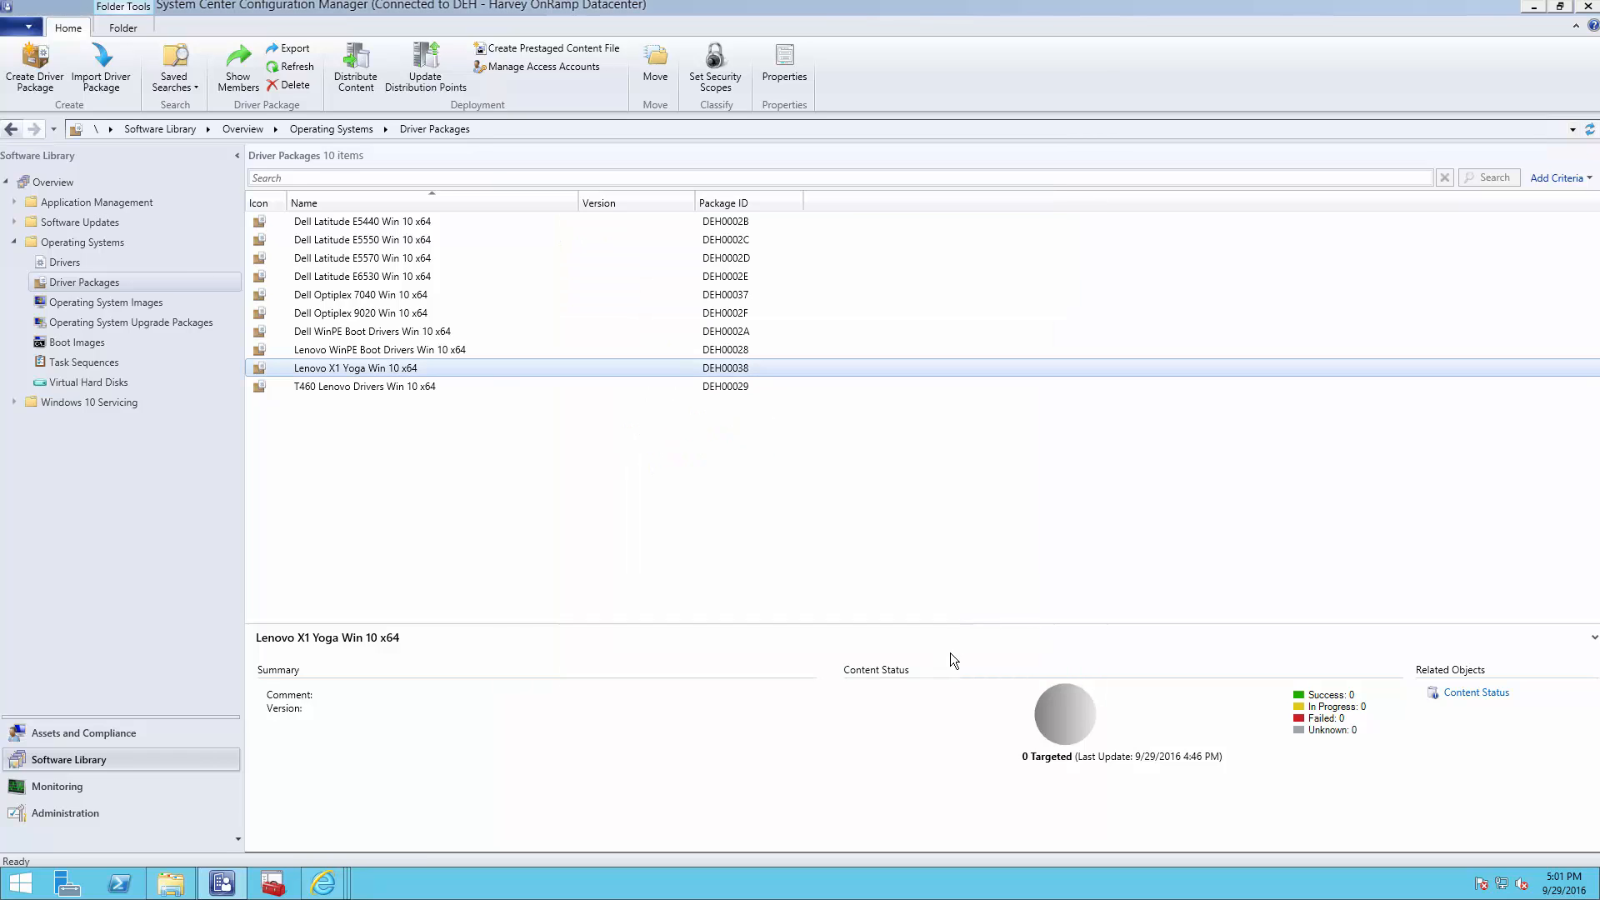
Refresh the driver package repeatedly to check its content distribution status
click(291, 68)
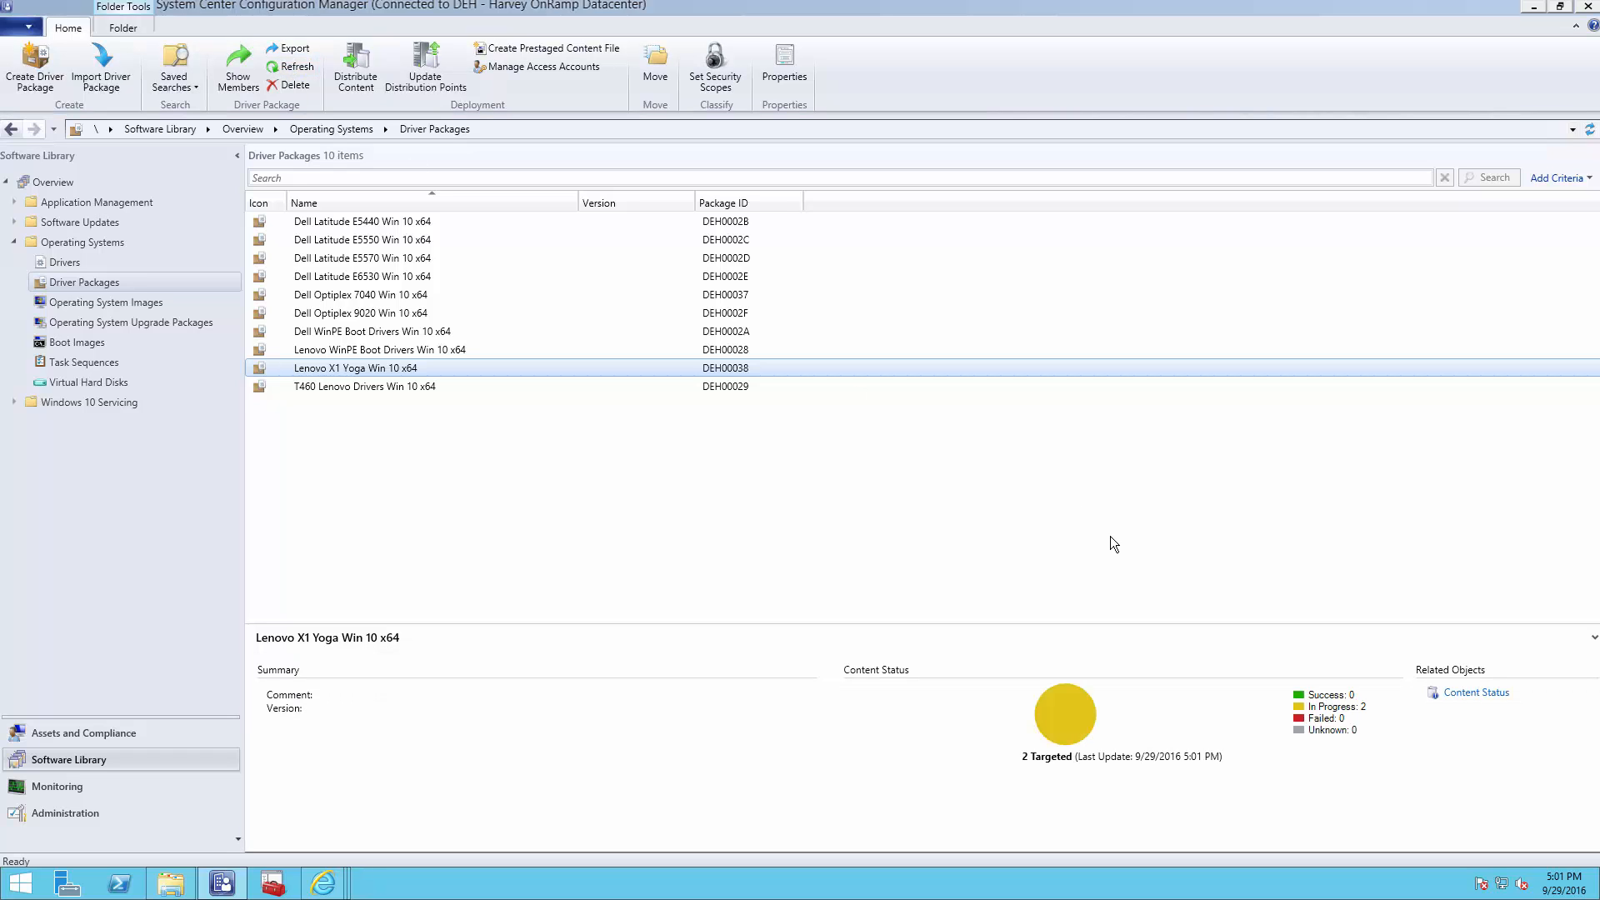
click(307, 67)
click(307, 68)
click(307, 67)
click(307, 68)
click(307, 67)
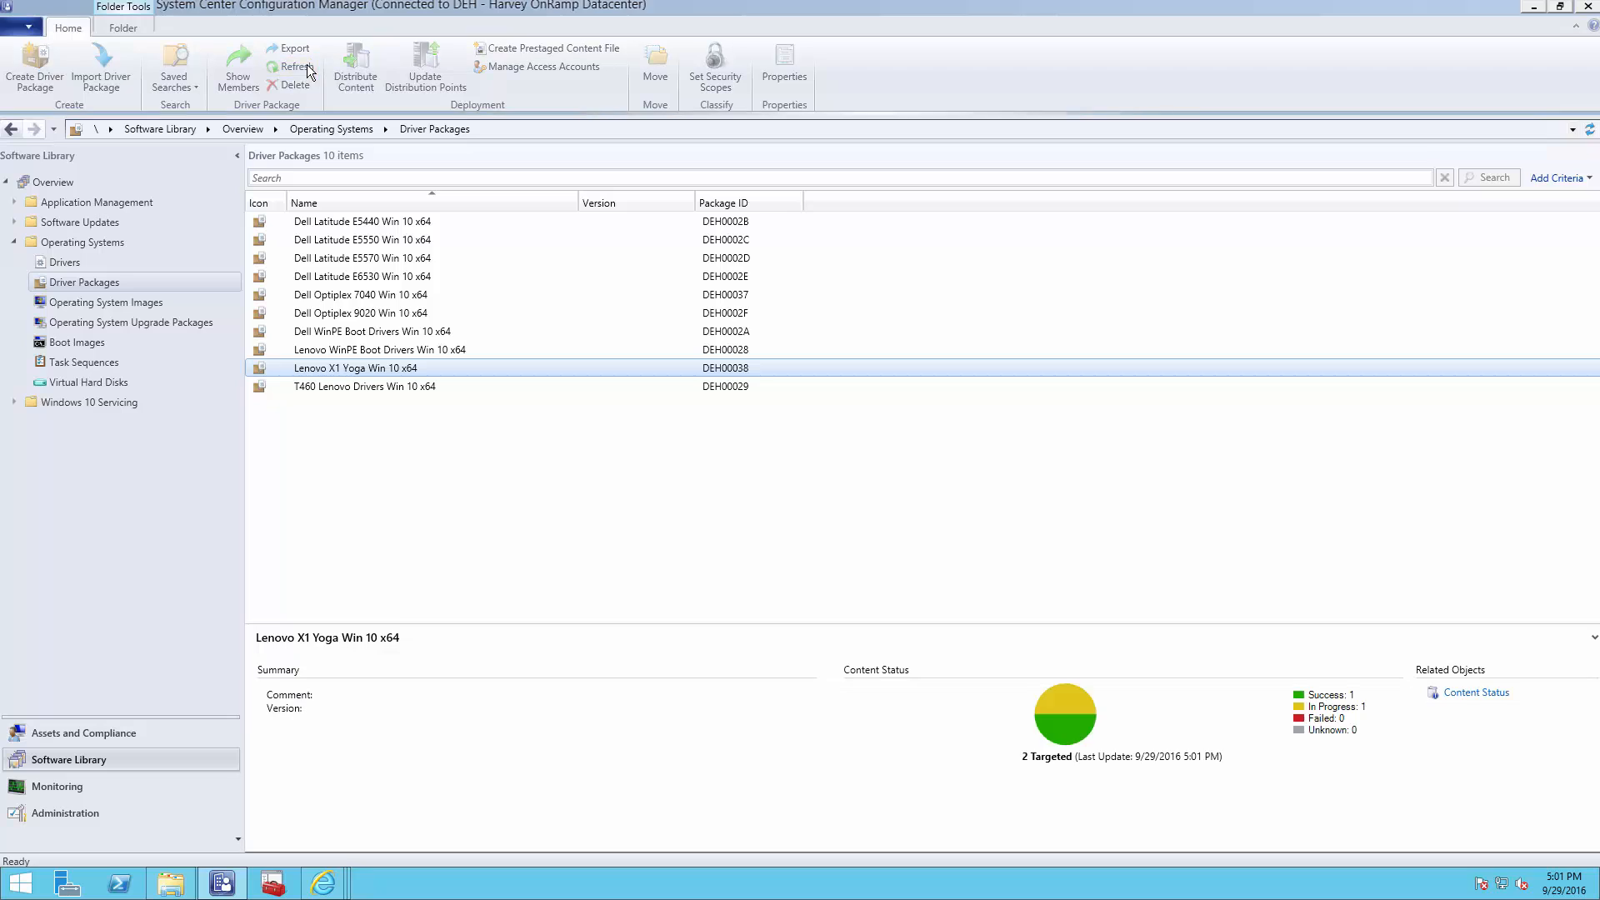